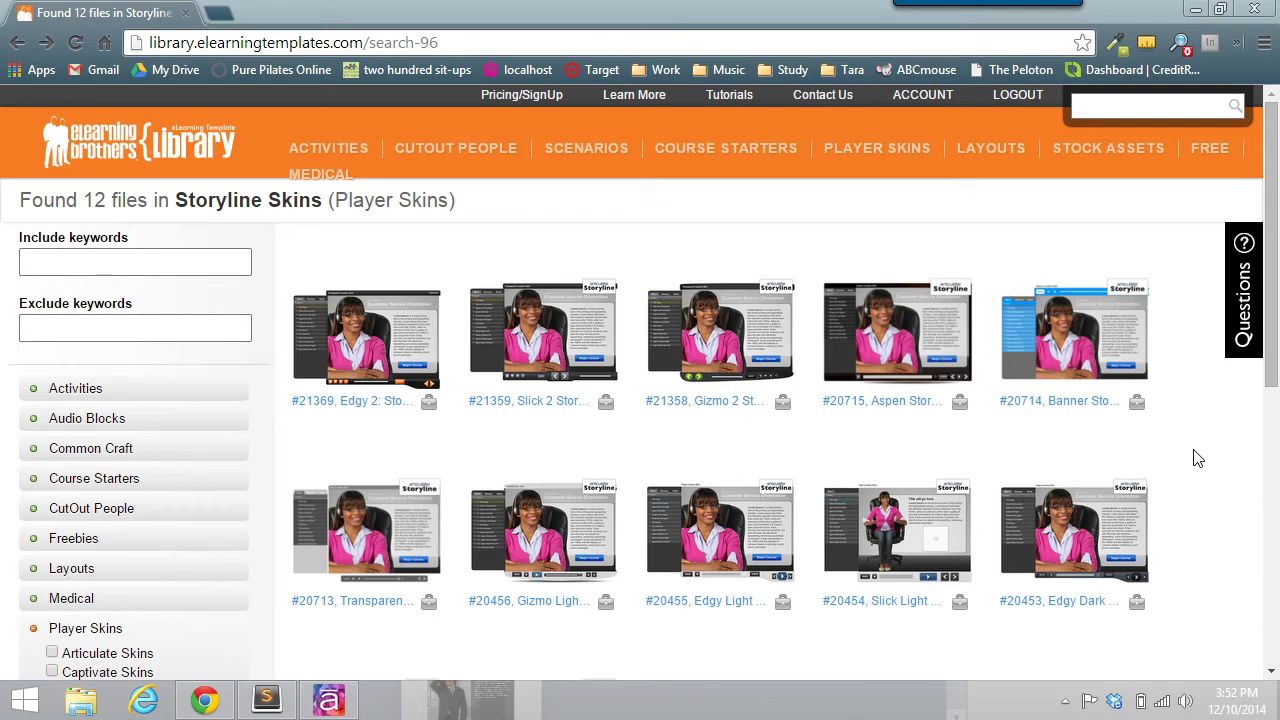
Step: Browse the Articulate Storyline Skins category and open the Gizmo 1 Dark Storyline Skin product page
{"action": "mouse_move", "coordinate": [870, 158]}
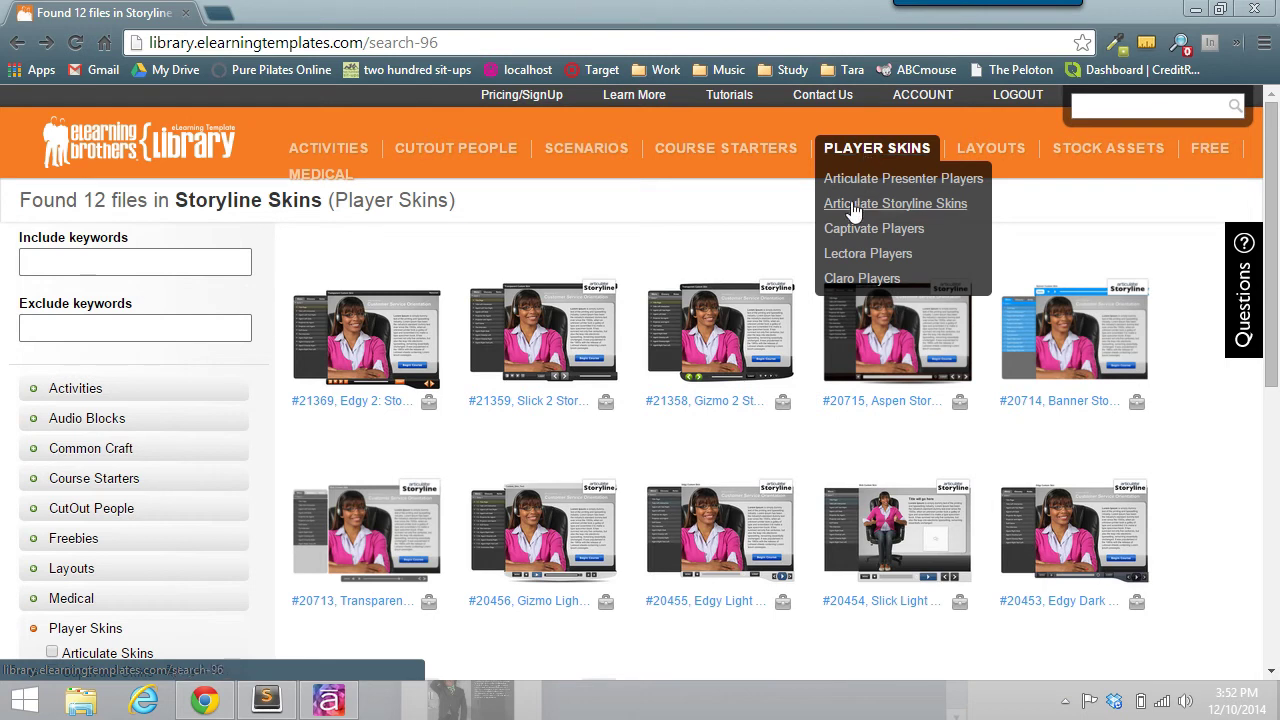
{"action": "left_click", "coordinate": [853, 205]}
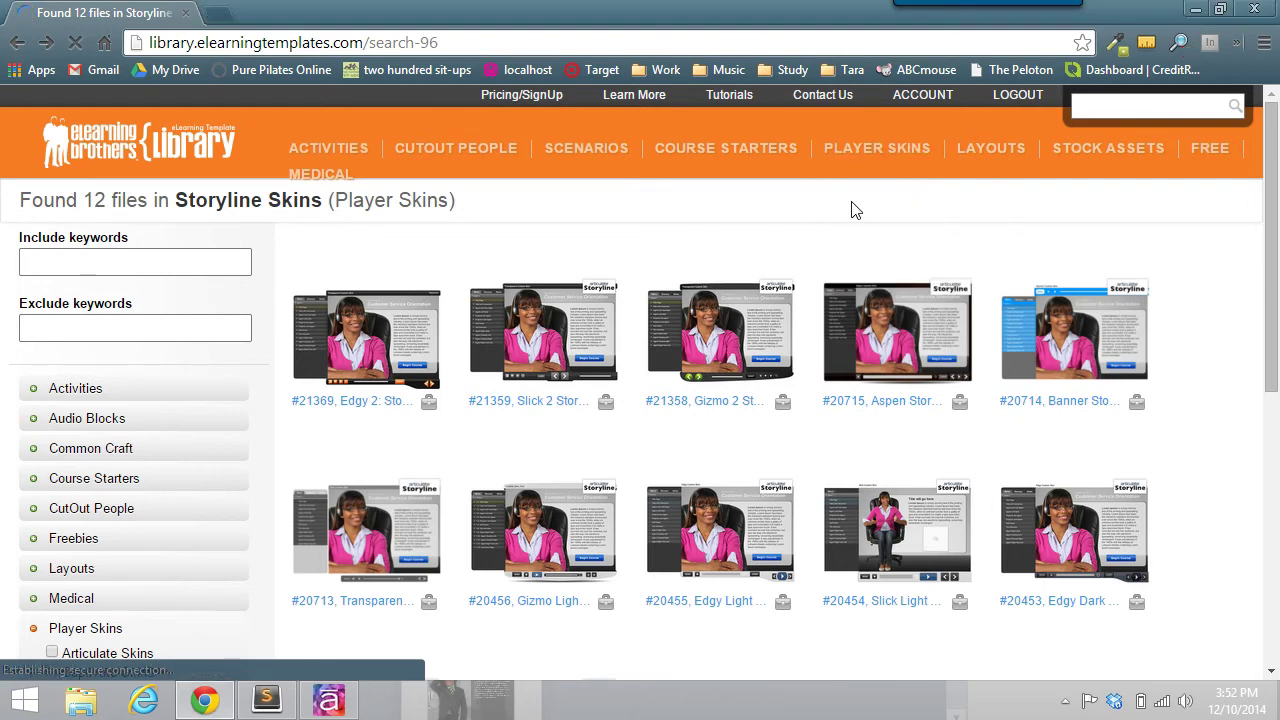
{"action": "scroll", "coordinate": [855, 220], "scroll_direction": "down", "scroll_amount": 2}
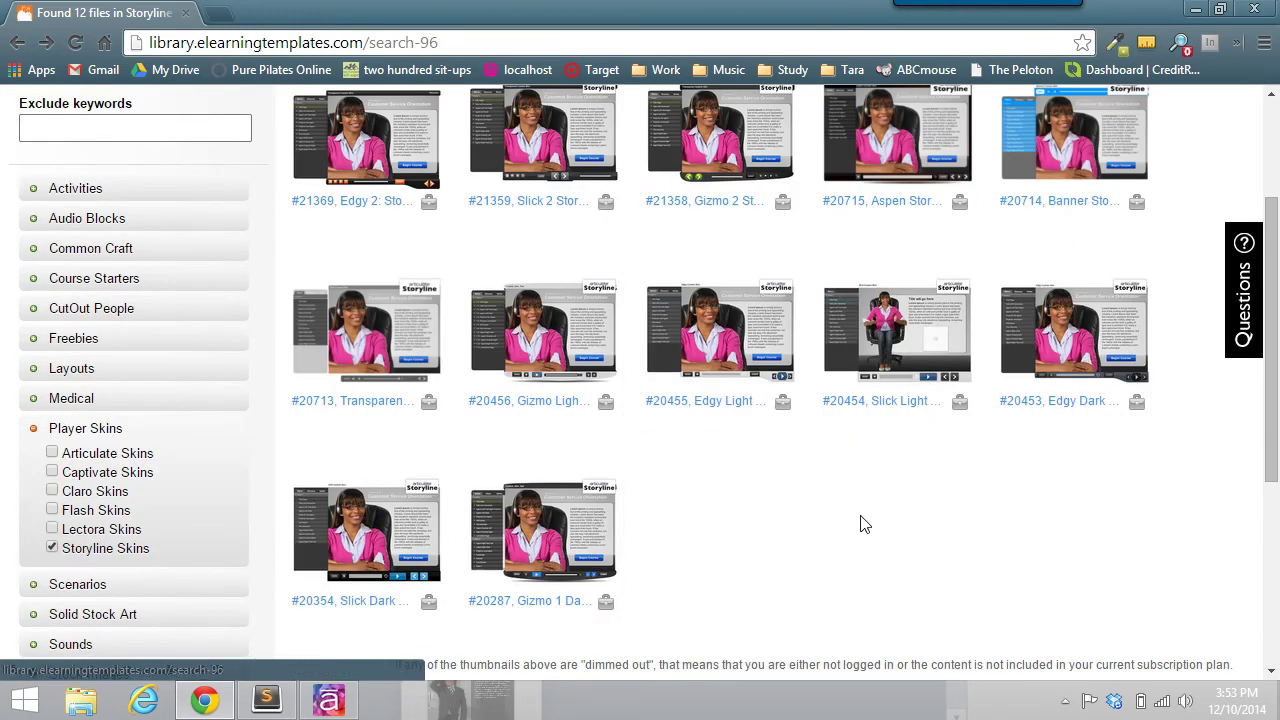
{"action": "mouse_move", "coordinate": [567, 537]}
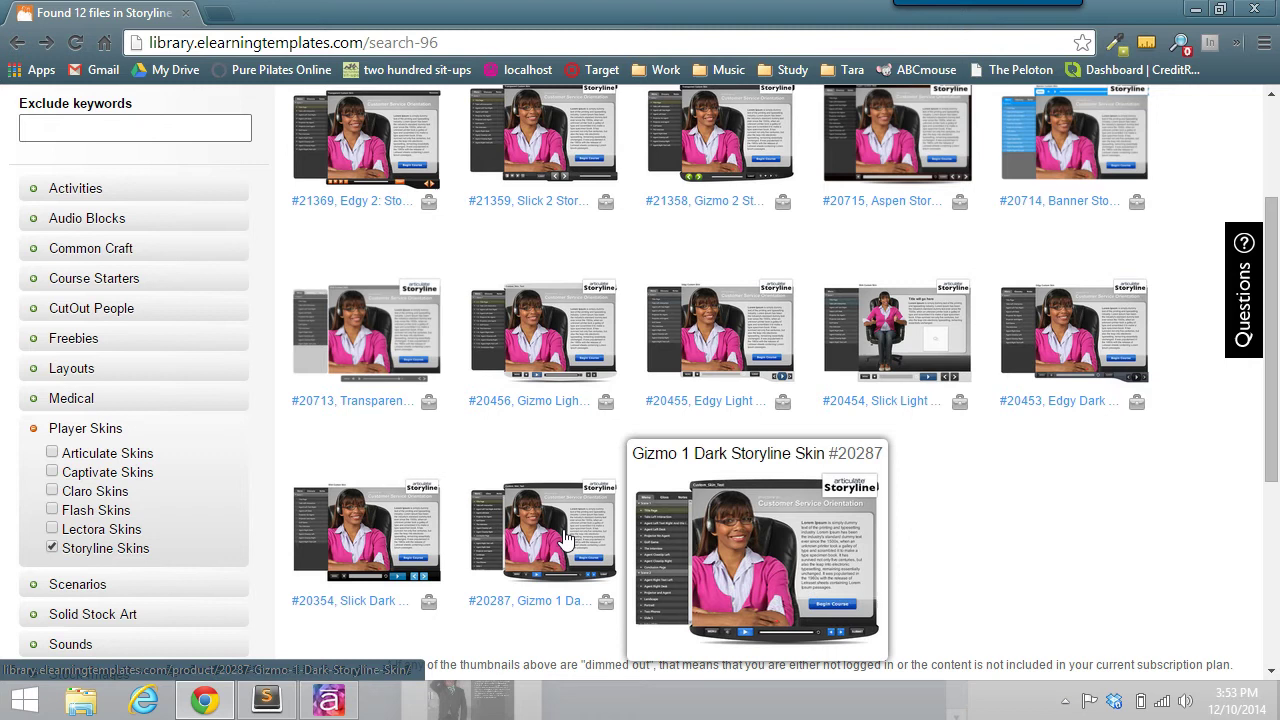
{"action": "left_click", "coordinate": [567, 537]}
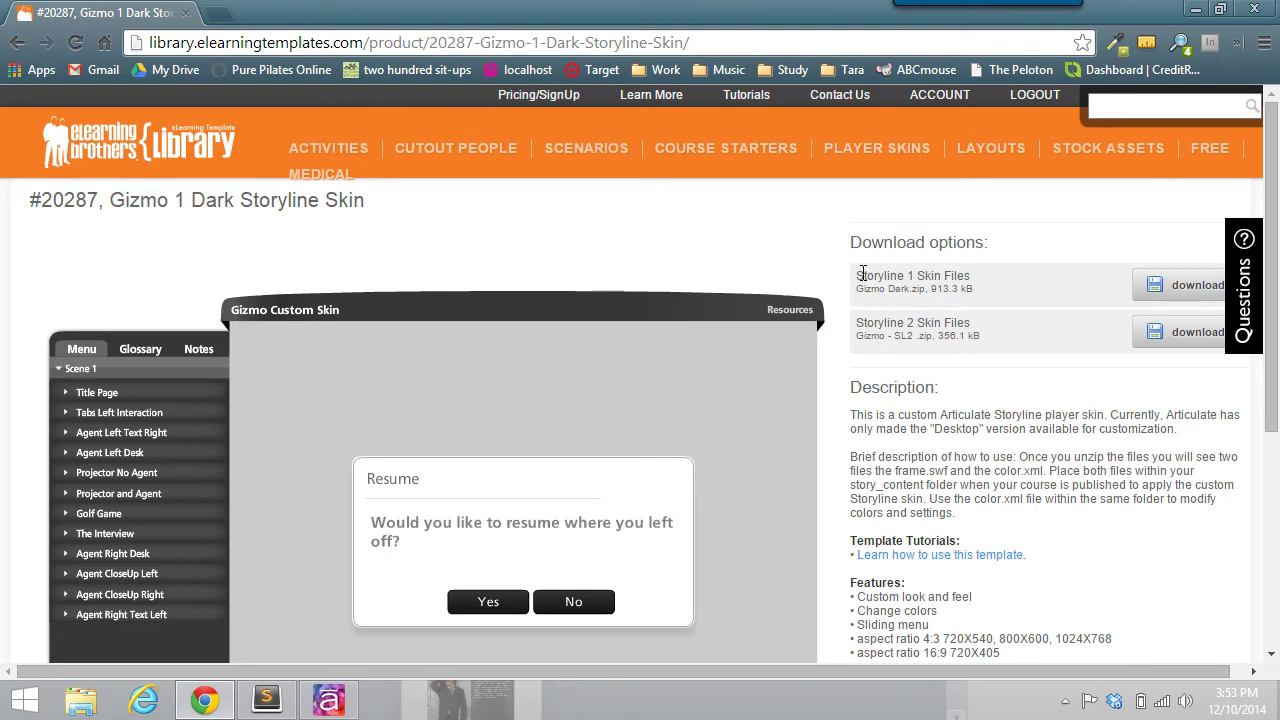
Step: Decline resuming the skin preview, then download the Storyline 2 skin files as 20287-Gizmo-1-Dark-Storyline-Skin.zip to the Desktop
{"action": "left_click_drag", "start_coordinate": [878, 282], "coordinate": [916, 276]}
{"action": "left_click", "coordinate": [891, 320]}
{"action": "left_click", "coordinate": [925, 452]}
{"action": "left_click", "coordinate": [594, 602]}
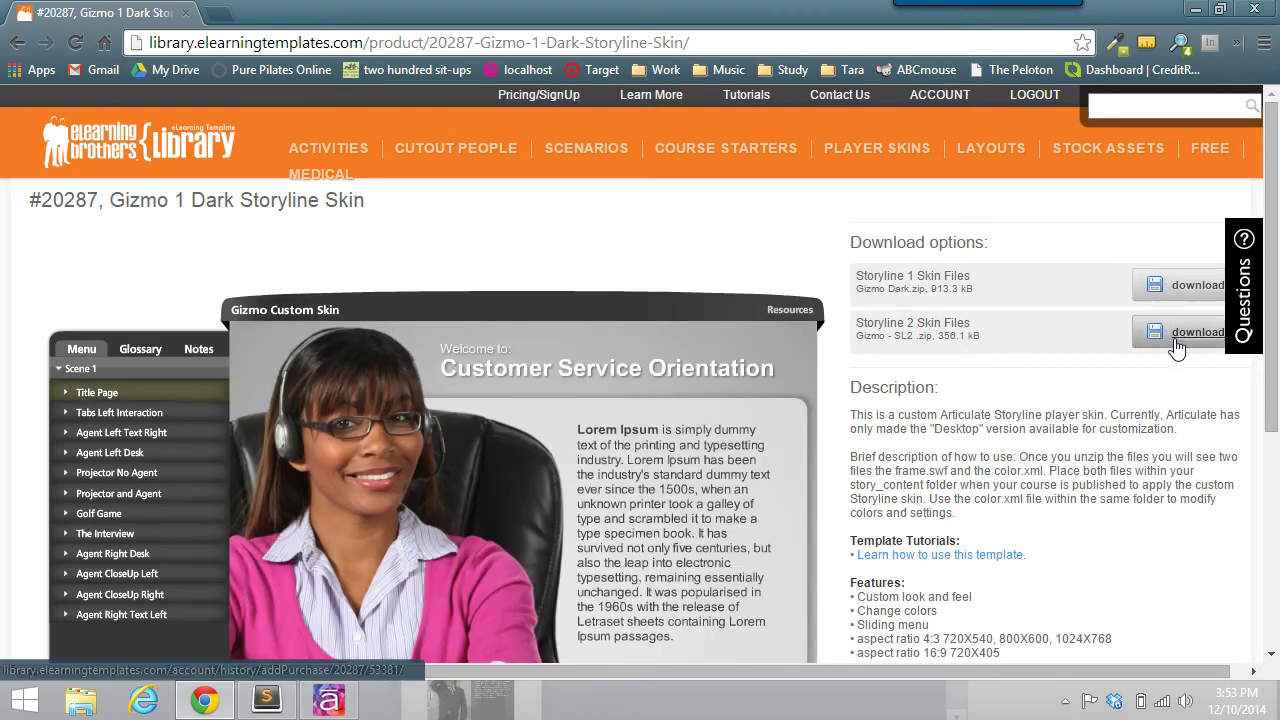
{"action": "left_click", "coordinate": [1178, 340]}
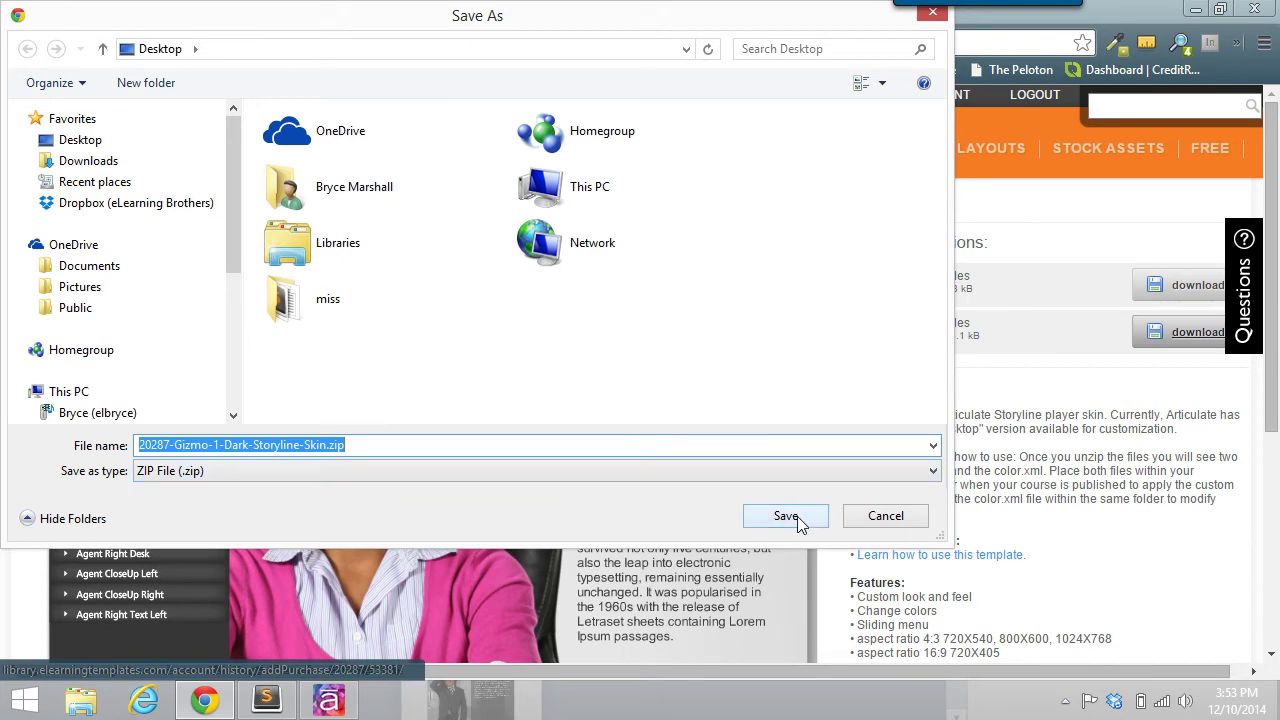
{"action": "left_click", "coordinate": [786, 516]}
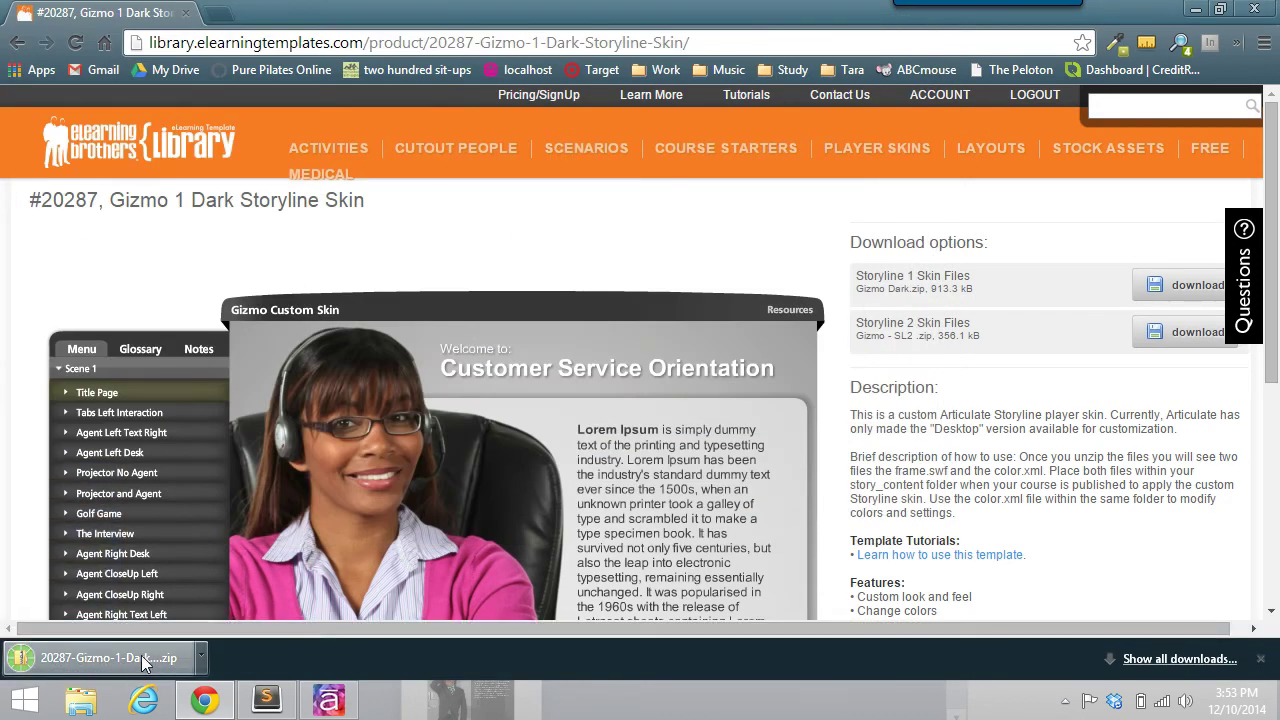
Step: Open the downloaded skin zip and extract all of its contents to a folder on the Desktop
{"action": "left_click", "coordinate": [140, 655]}
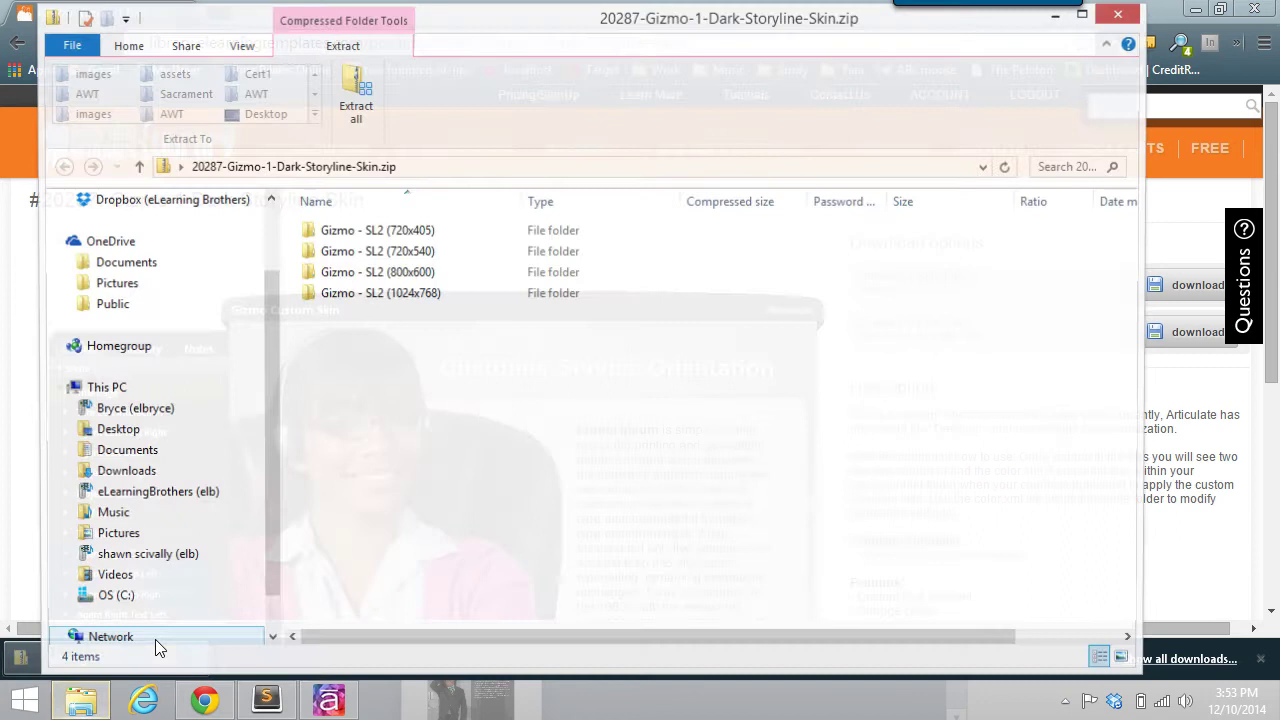
{"action": "left_click", "coordinate": [355, 100]}
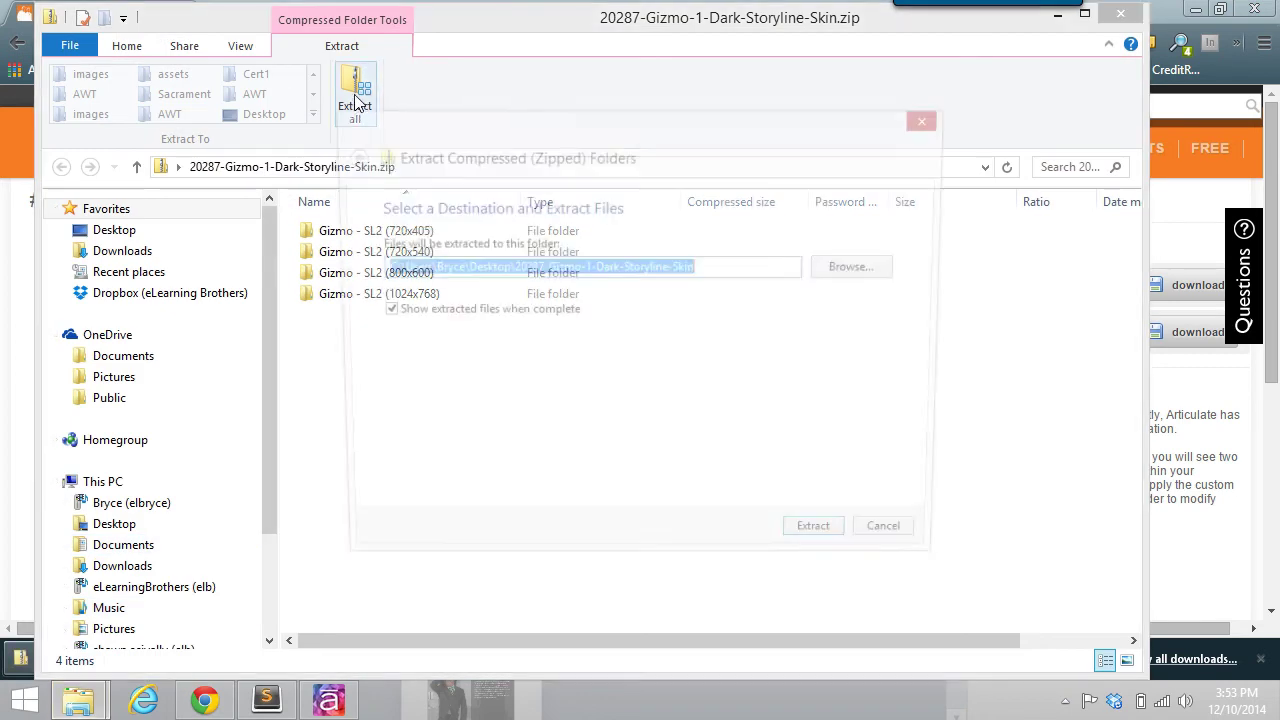
{"action": "left_click", "coordinate": [822, 548]}
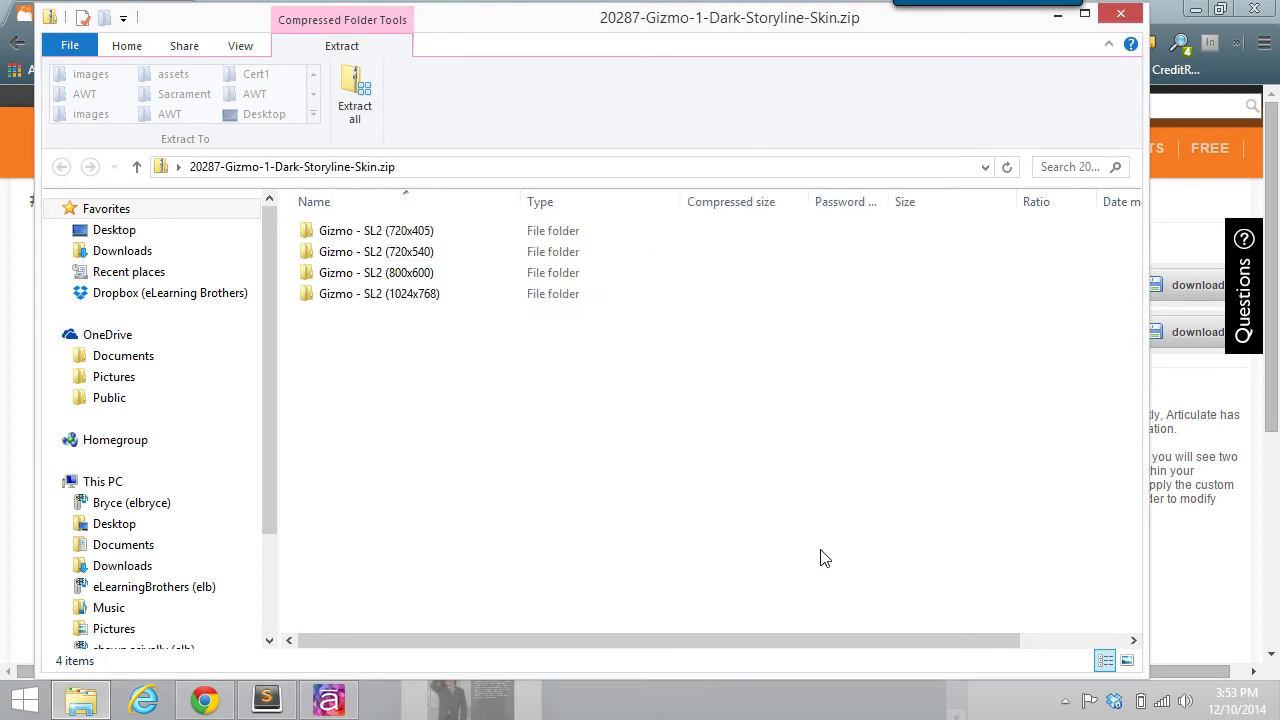
Step: Close the zip archive window and dock the extracted folder's window beside the browser
{"action": "left_click", "coordinate": [55, 25]}
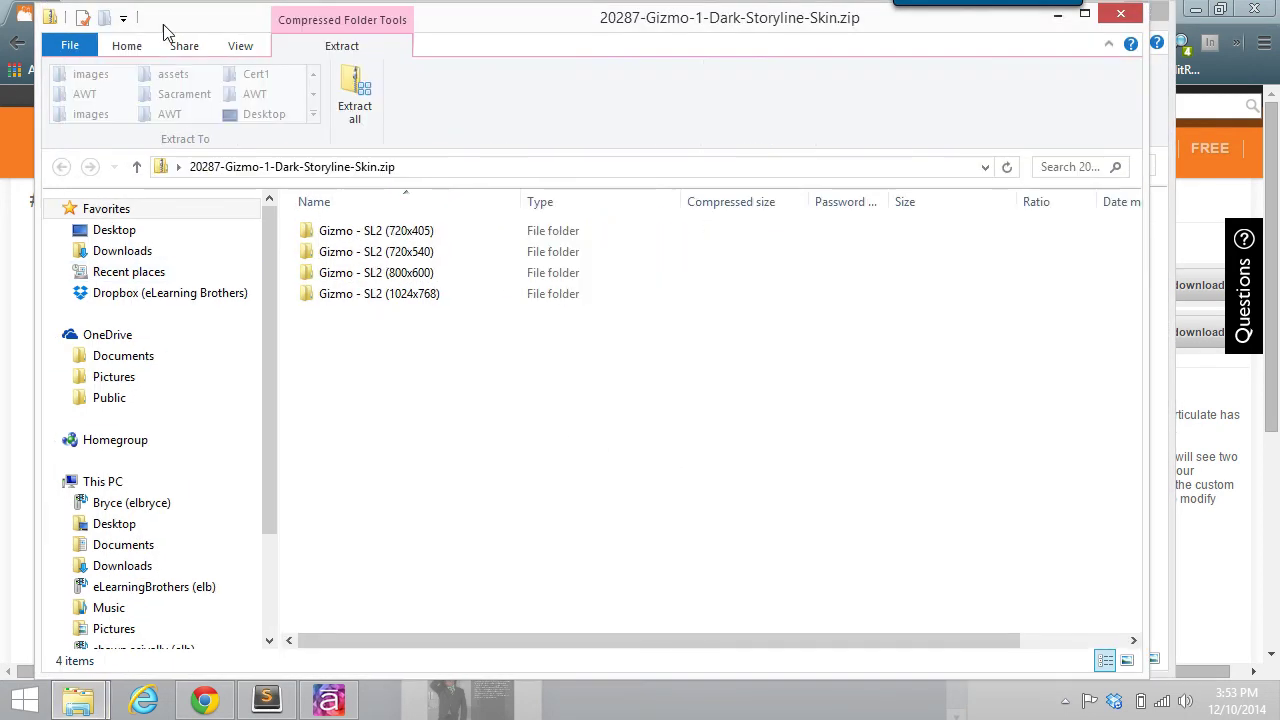
{"action": "left_click", "coordinate": [1121, 14]}
{"action": "left_click_drag", "start_coordinate": [482, 30], "coordinate": [5, 258]}
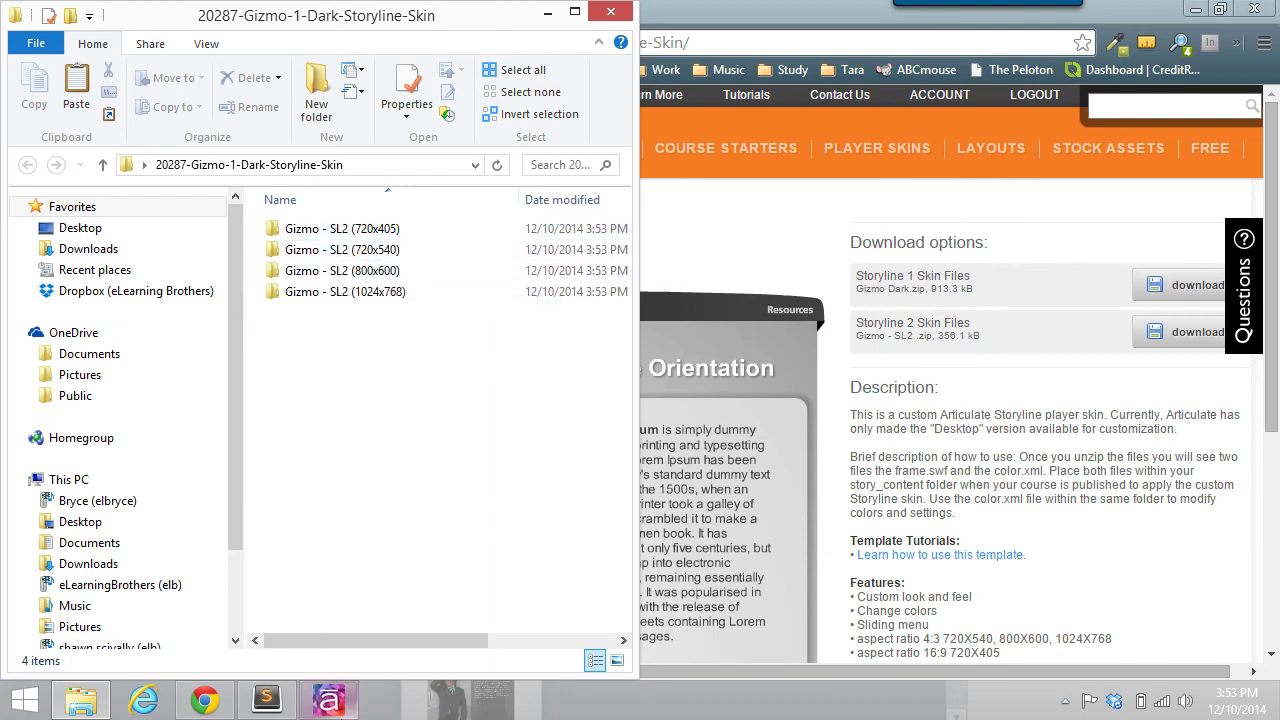
Step: Switch to Articulate Storyline 2, check the Corporate03 project's story size without changing it, and return to the extracted folder
{"action": "left_click", "coordinate": [328, 700]}
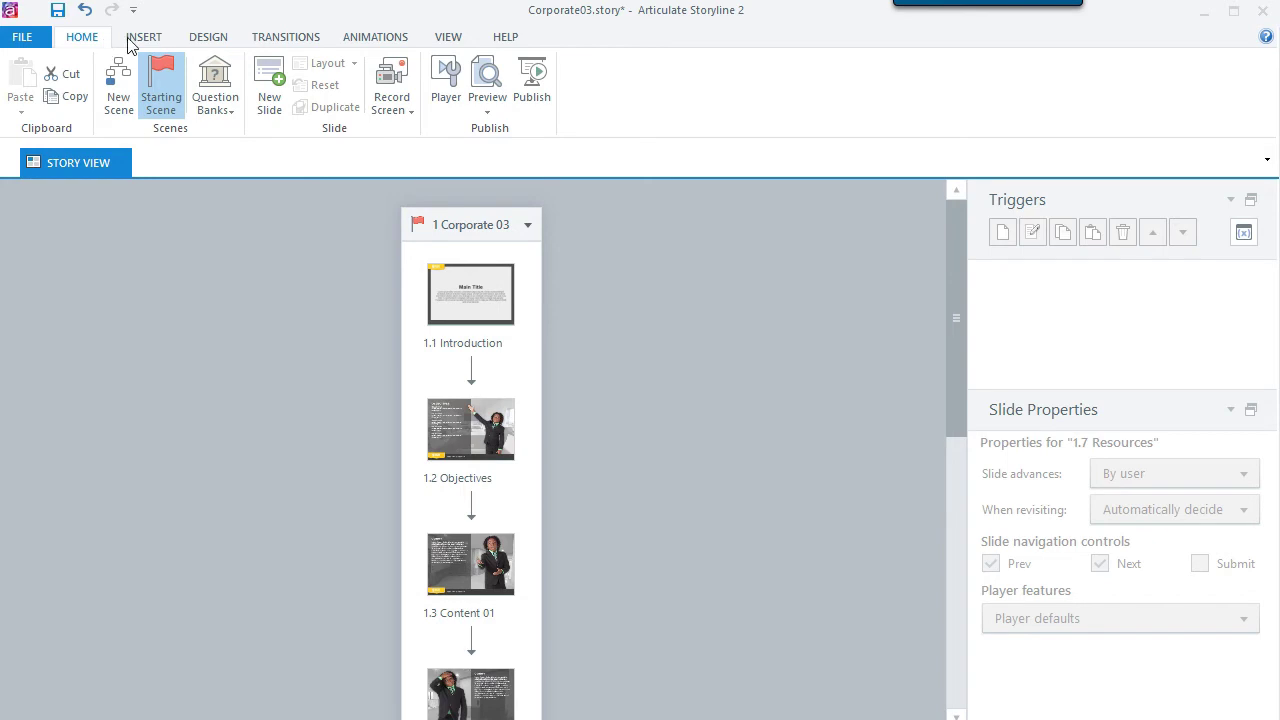
{"action": "left_click", "coordinate": [208, 37]}
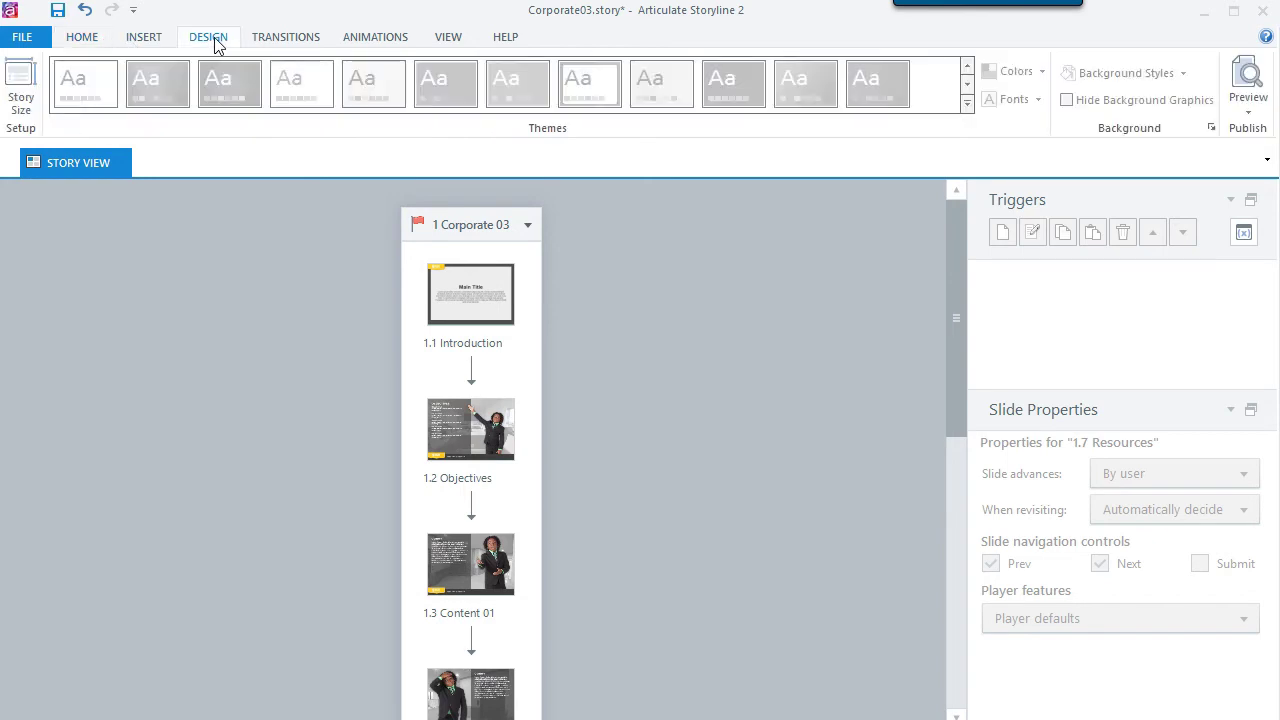
{"action": "left_click", "coordinate": [24, 88]}
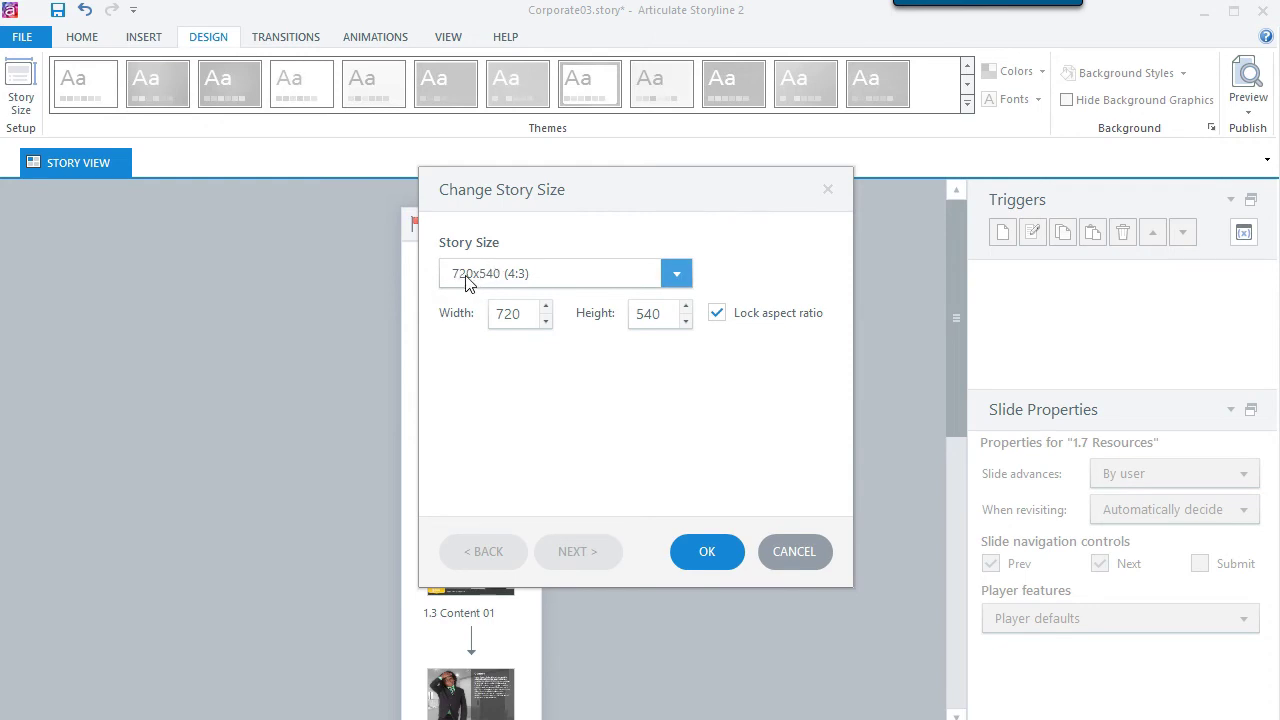
{"action": "left_click", "coordinate": [791, 560]}
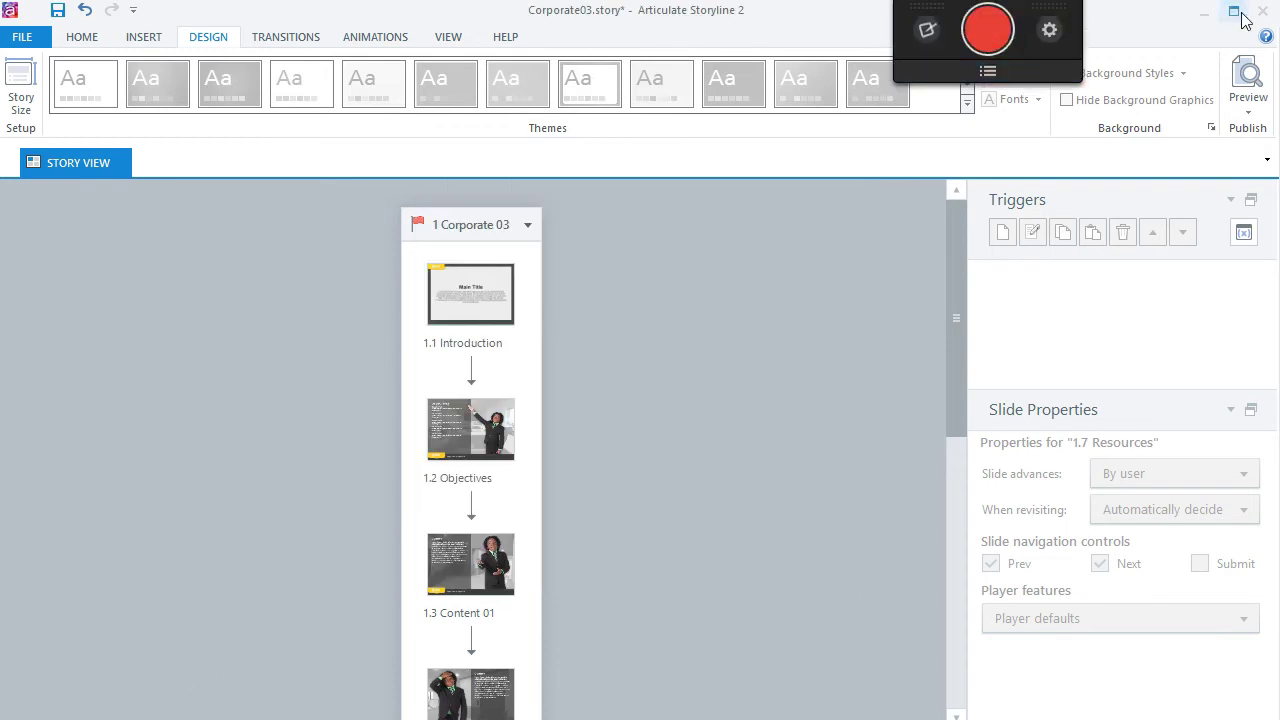
{"action": "left_click", "coordinate": [1205, 10]}
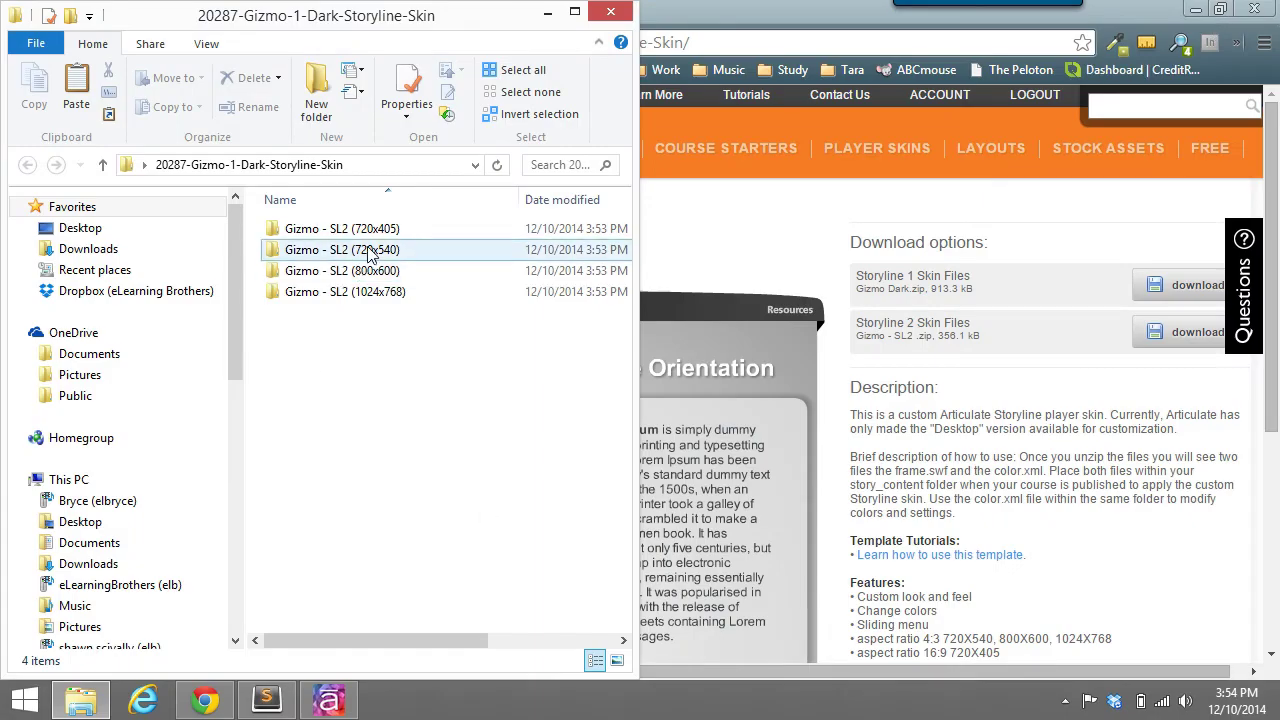
{"action": "left_click", "coordinate": [363, 258]}
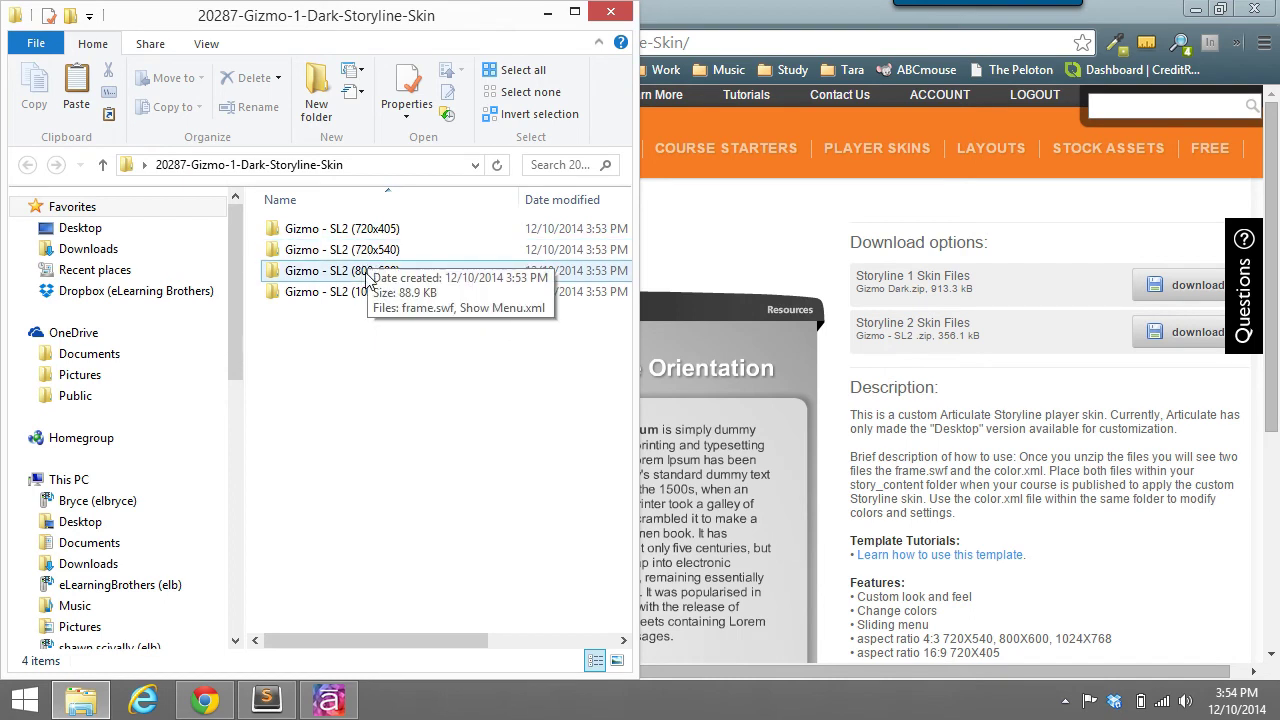
{"action": "left_click", "coordinate": [363, 230]}
{"action": "left_click", "coordinate": [369, 250]}
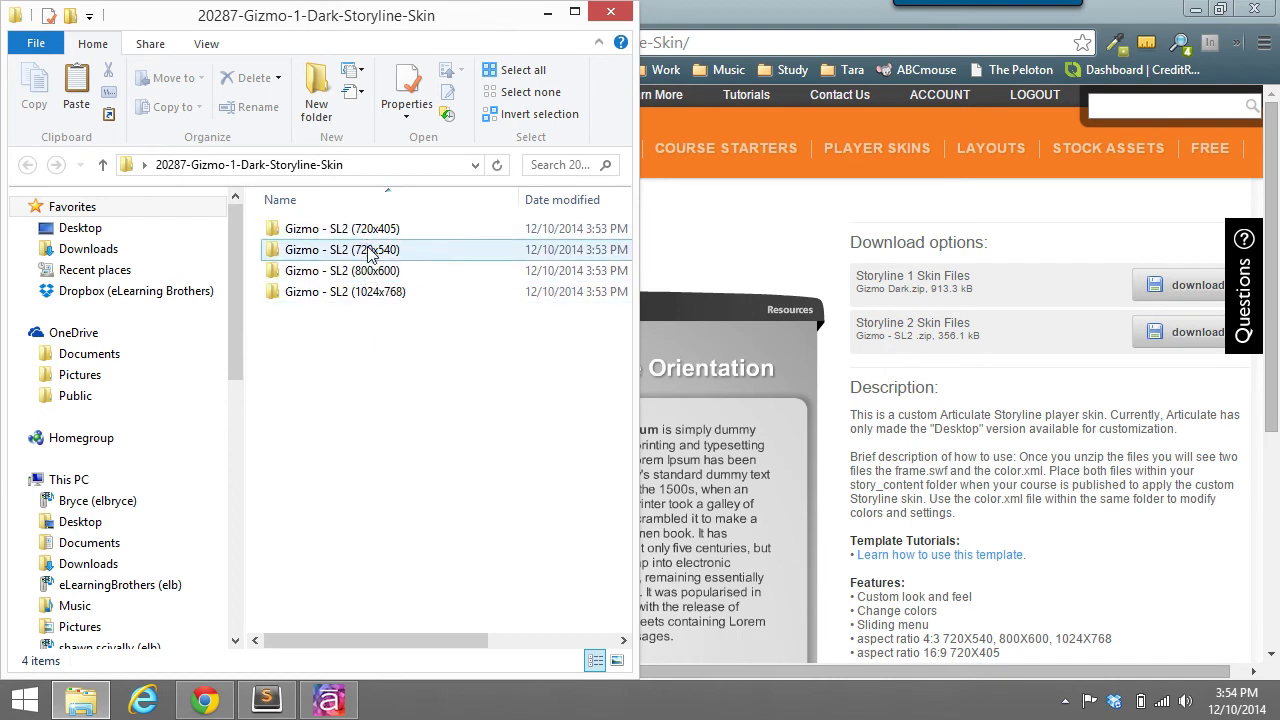
{"action": "left_click", "coordinate": [370, 270]}
{"action": "left_click", "coordinate": [366, 229]}
{"action": "left_click", "coordinate": [370, 270]}
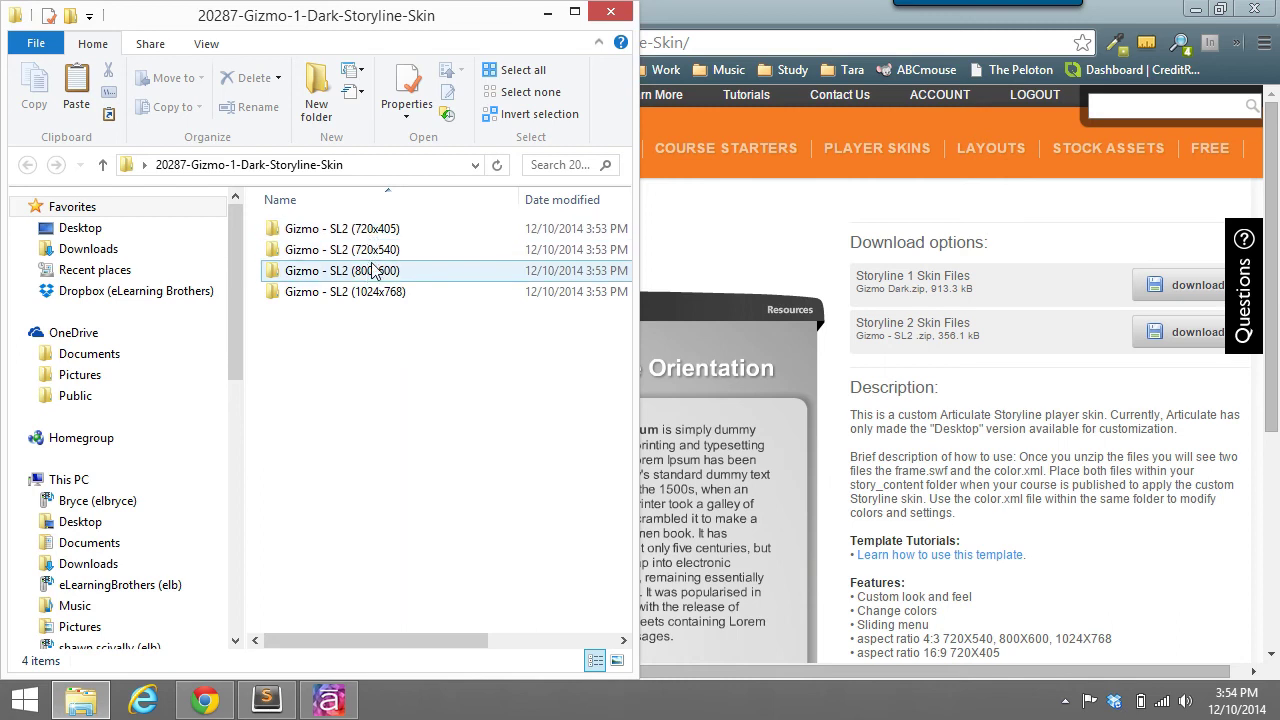
{"action": "left_click", "coordinate": [373, 290]}
{"action": "left_click", "coordinate": [377, 270]}
{"action": "left_click", "coordinate": [377, 250]}
{"action": "left_click", "coordinate": [378, 232]}
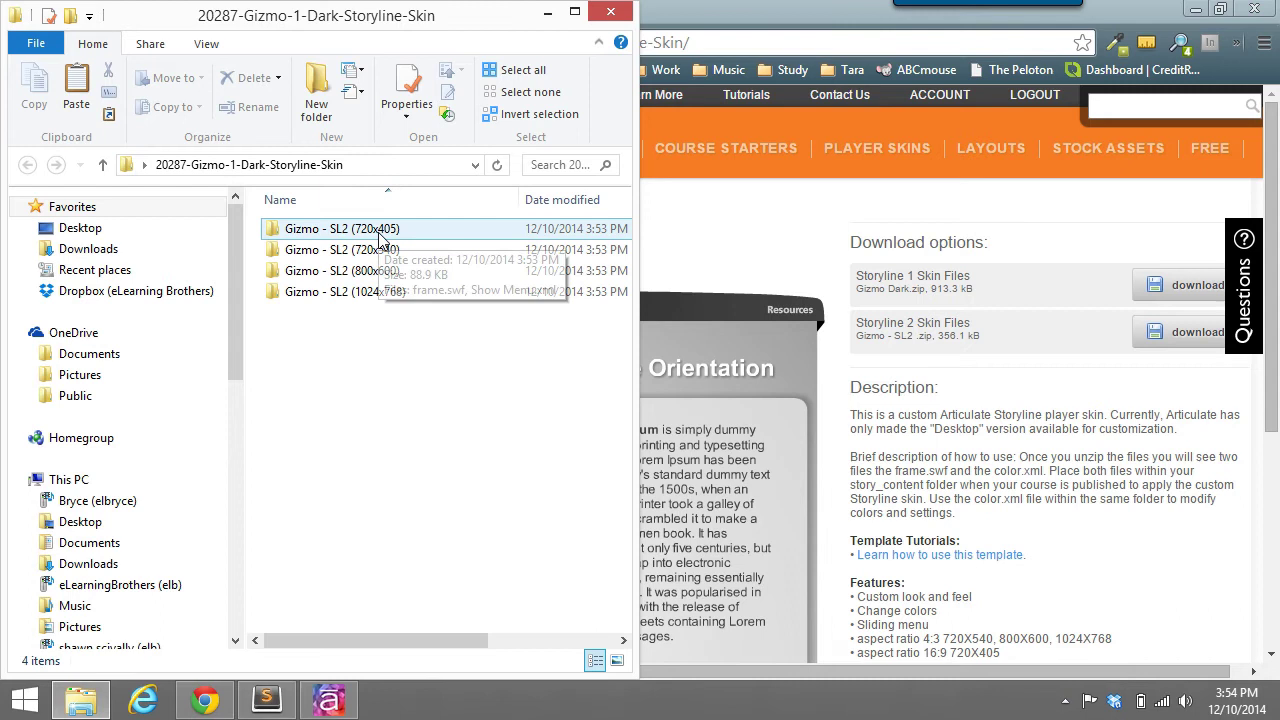
{"action": "left_click", "coordinate": [372, 291]}
{"action": "left_click", "coordinate": [373, 272]}
{"action": "left_click", "coordinate": [377, 250]}
{"action": "left_click", "coordinate": [381, 230]}
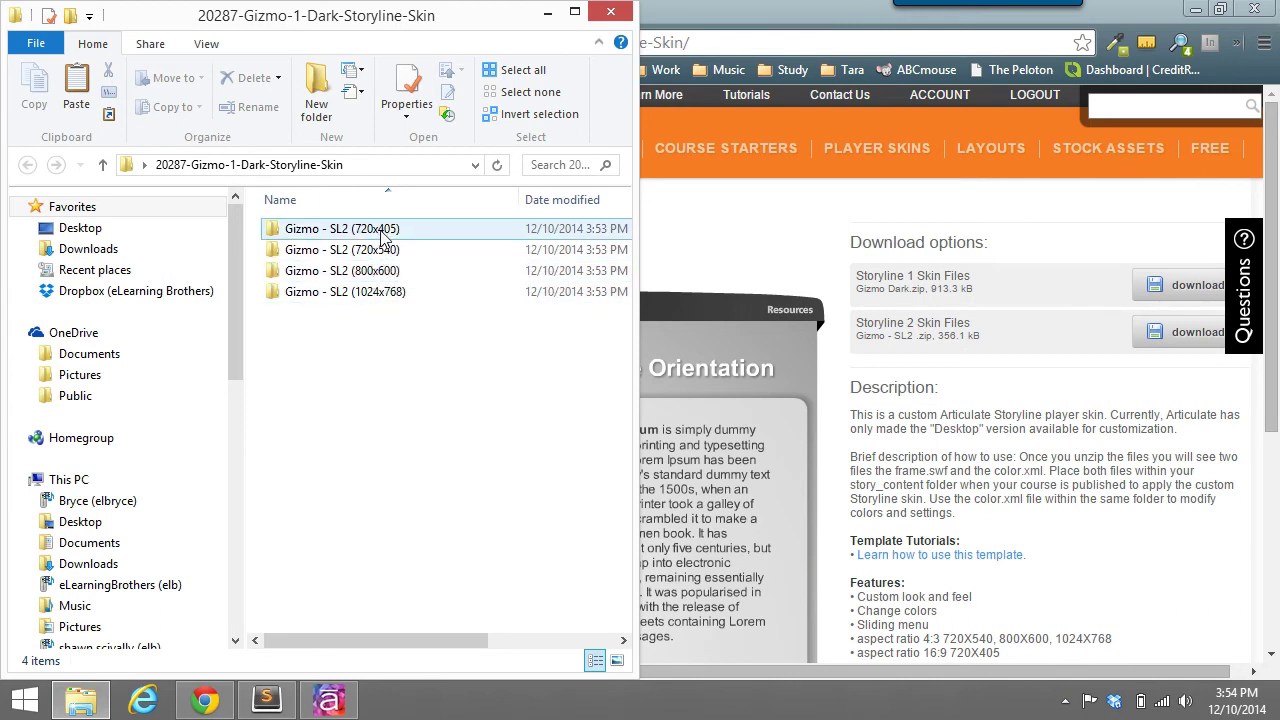
{"action": "left_click", "coordinate": [379, 251]}
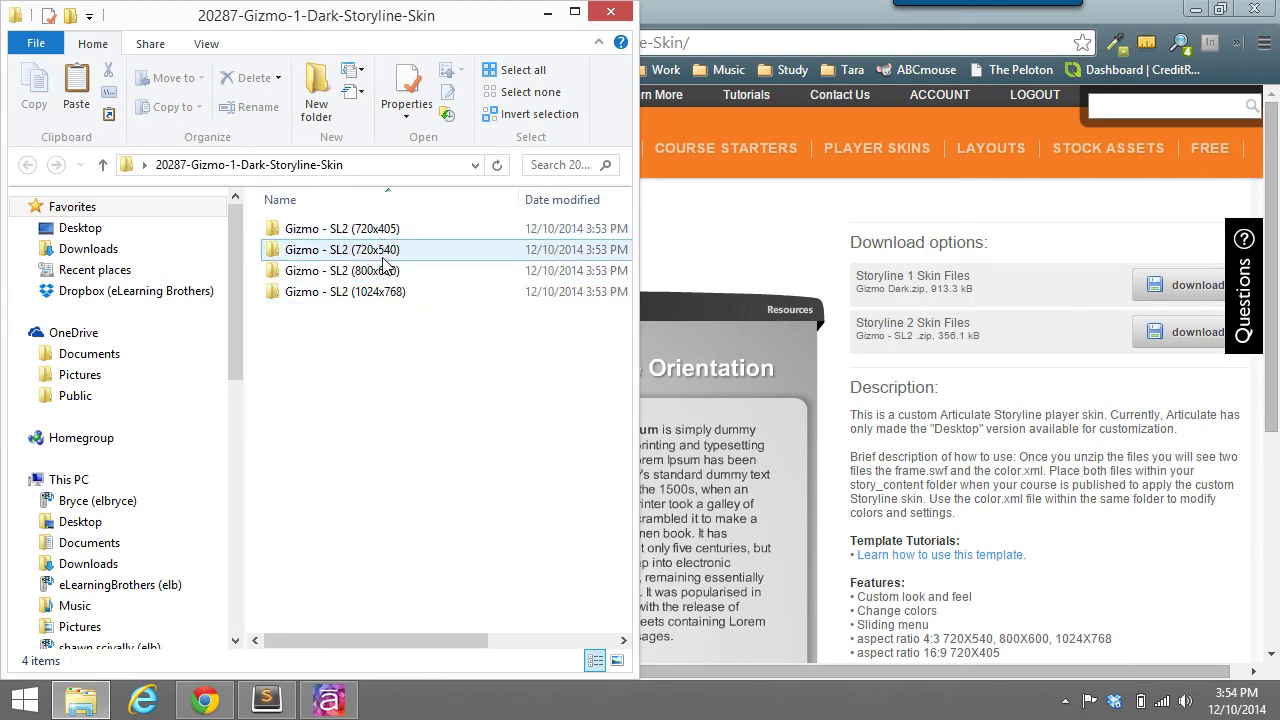
{"action": "left_click", "coordinate": [378, 231]}
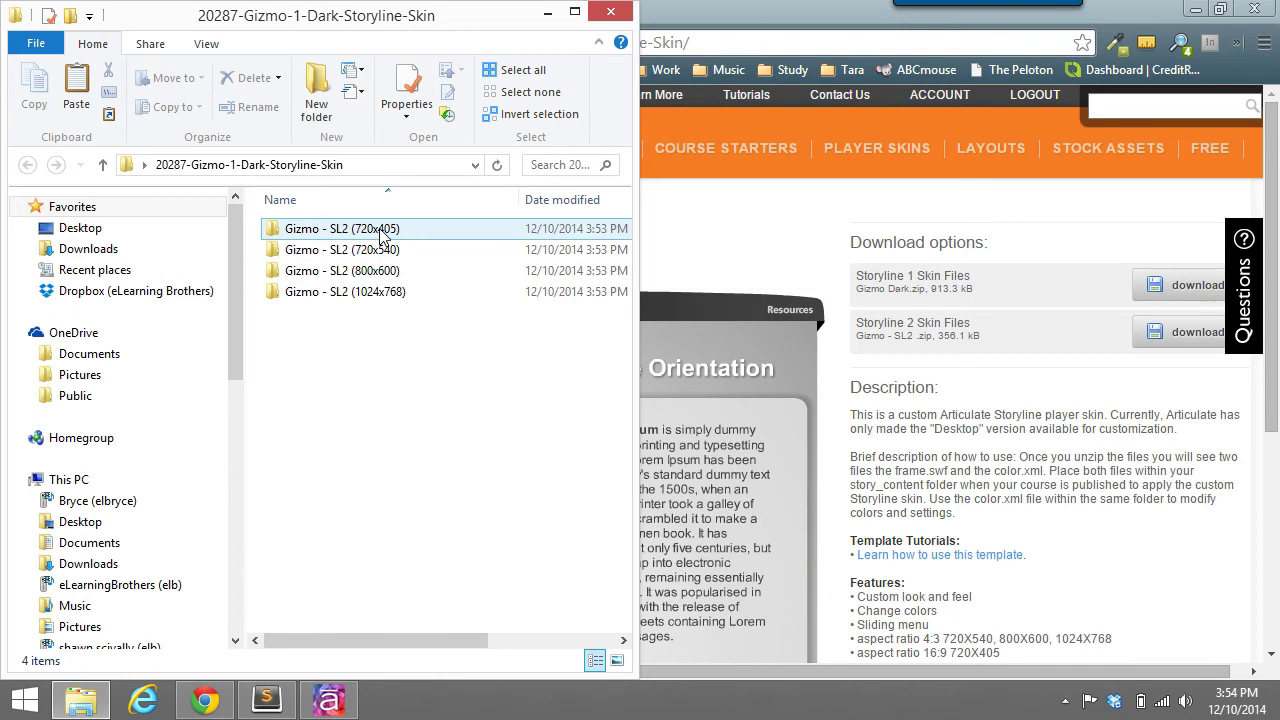
{"action": "mouse_move", "coordinate": [382, 234]}
{"action": "left_click", "coordinate": [376, 273]}
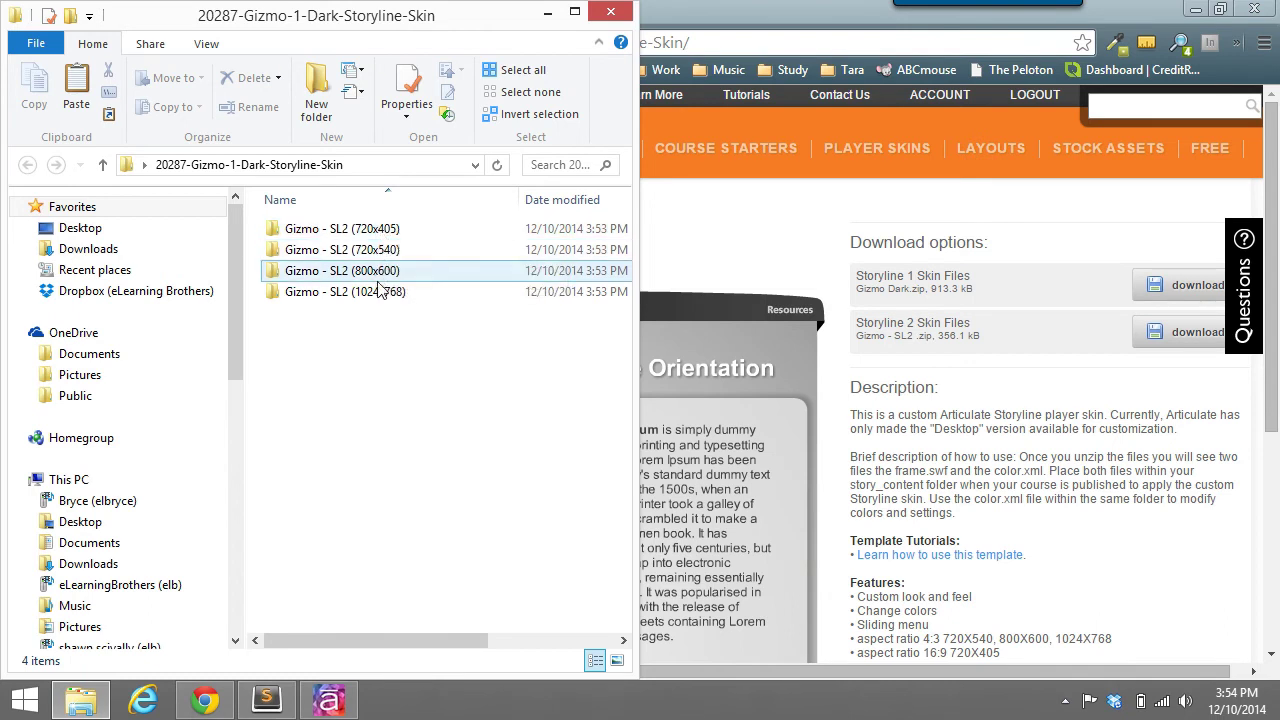
{"action": "left_click", "coordinate": [383, 250]}
{"action": "left_click", "coordinate": [385, 231]}
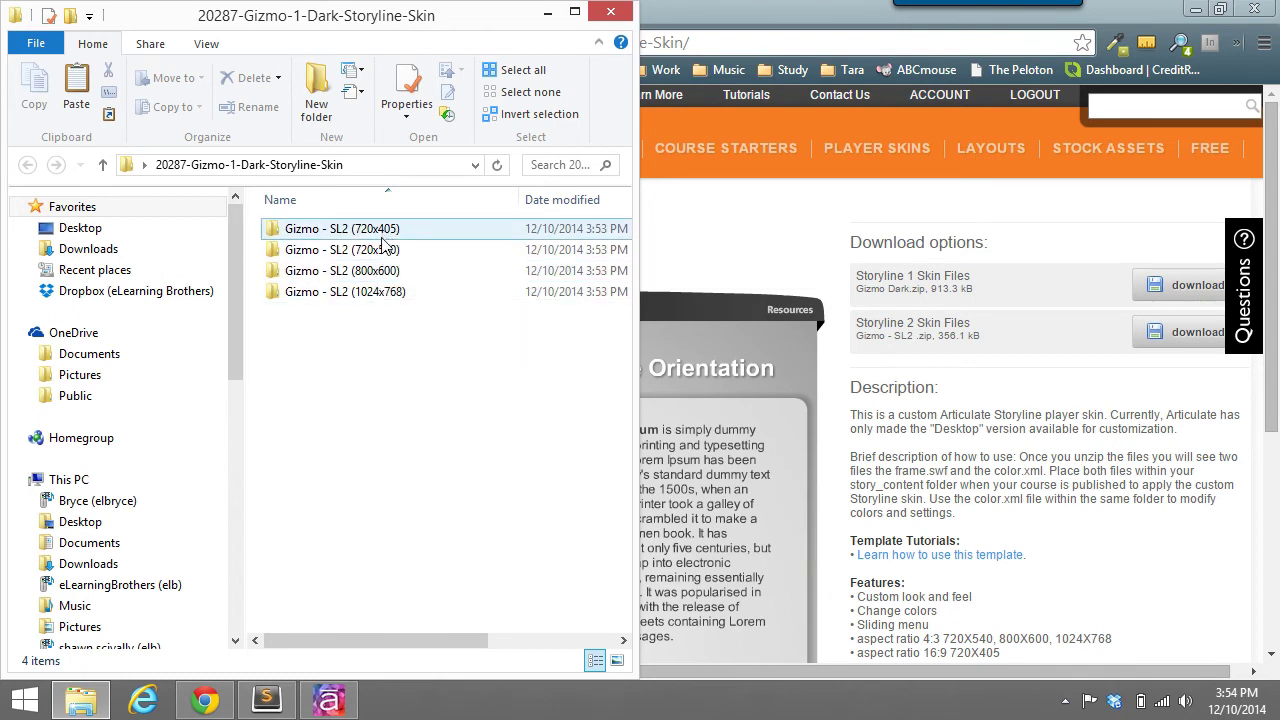
{"action": "left_click", "coordinate": [385, 251]}
{"action": "left_click", "coordinate": [378, 271]}
{"action": "left_click", "coordinate": [385, 251]}
{"action": "left_click", "coordinate": [379, 293]}
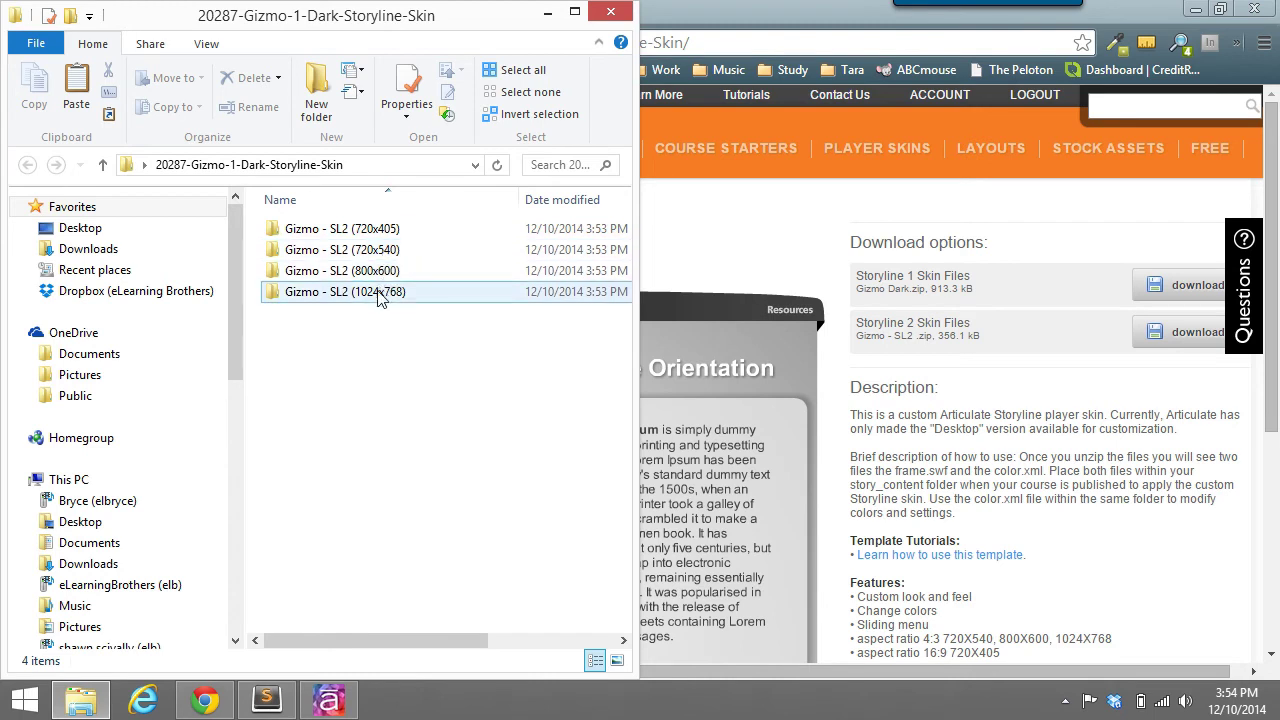
{"action": "left_click", "coordinate": [380, 272]}
{"action": "left_click", "coordinate": [380, 250]}
{"action": "left_click", "coordinate": [383, 273]}
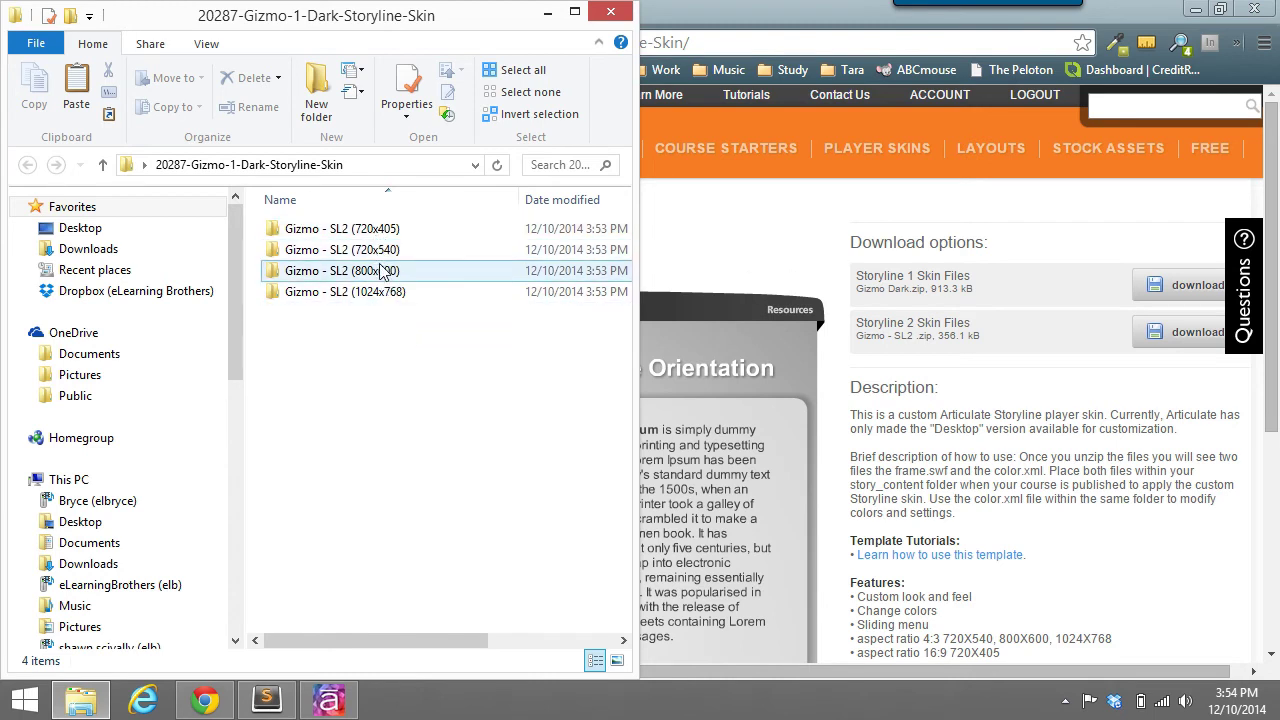
{"action": "left_click", "coordinate": [382, 257]}
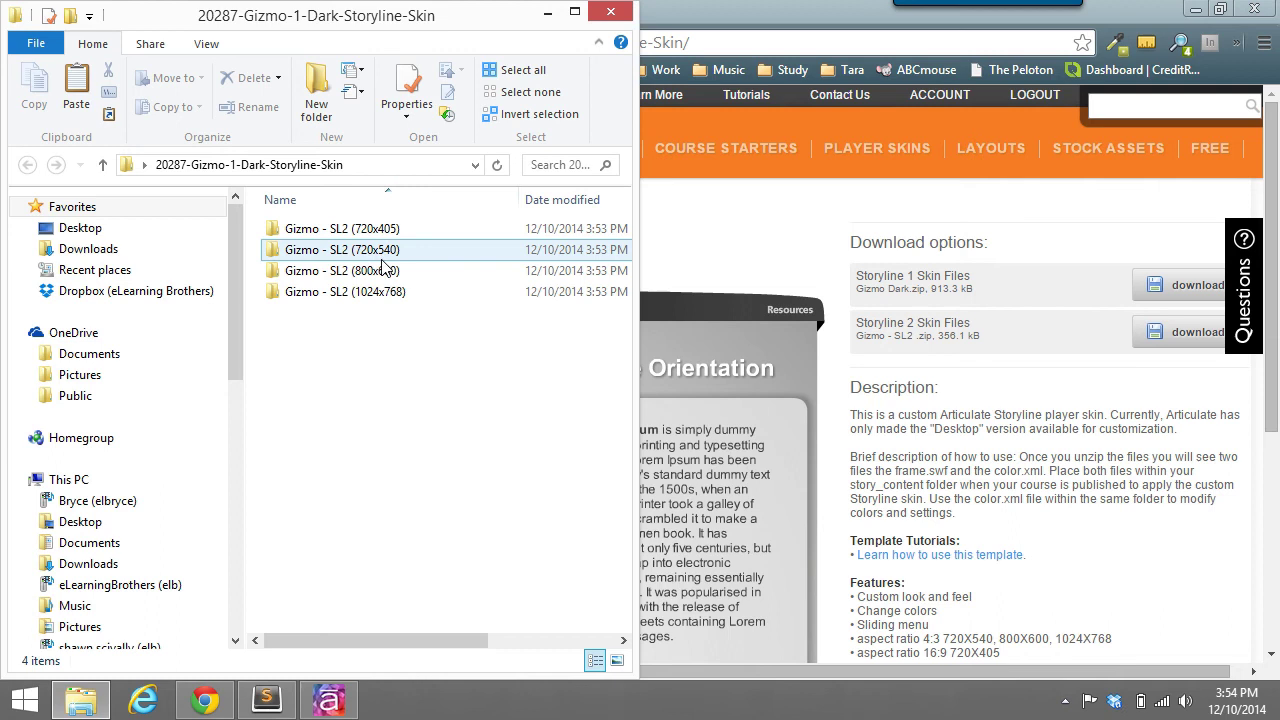
{"action": "left_click", "coordinate": [382, 264]}
{"action": "left_click", "coordinate": [377, 258]}
Step: Switch to Articulate Storyline 2 and open the player properties for the Corporate03 project
{"action": "left_click", "coordinate": [338, 702]}
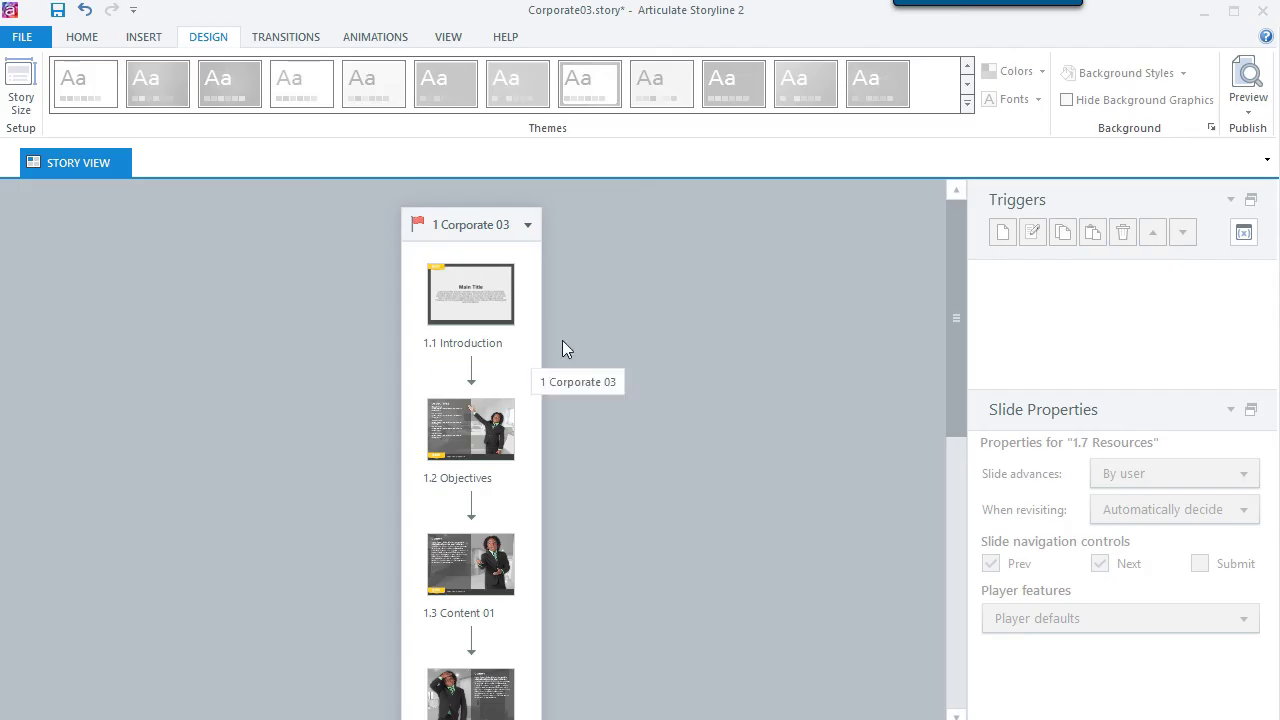
{"action": "left_click", "coordinate": [84, 38]}
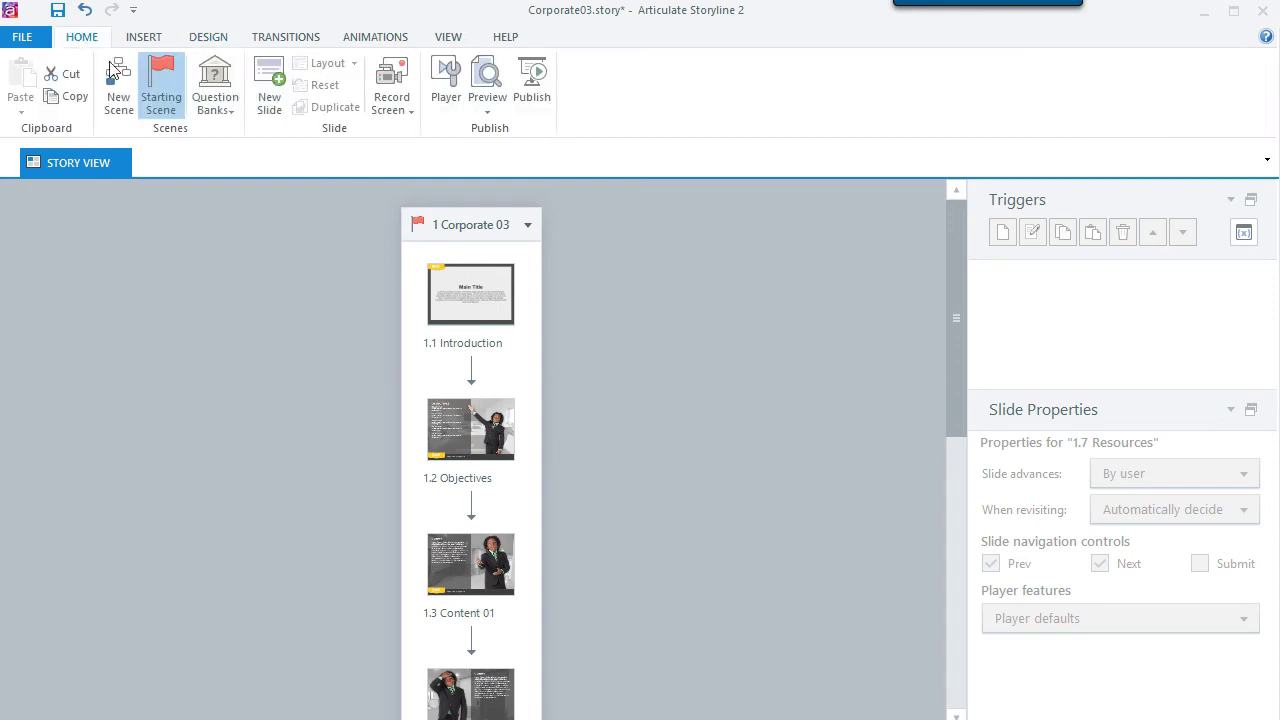
{"action": "left_click", "coordinate": [446, 85]}
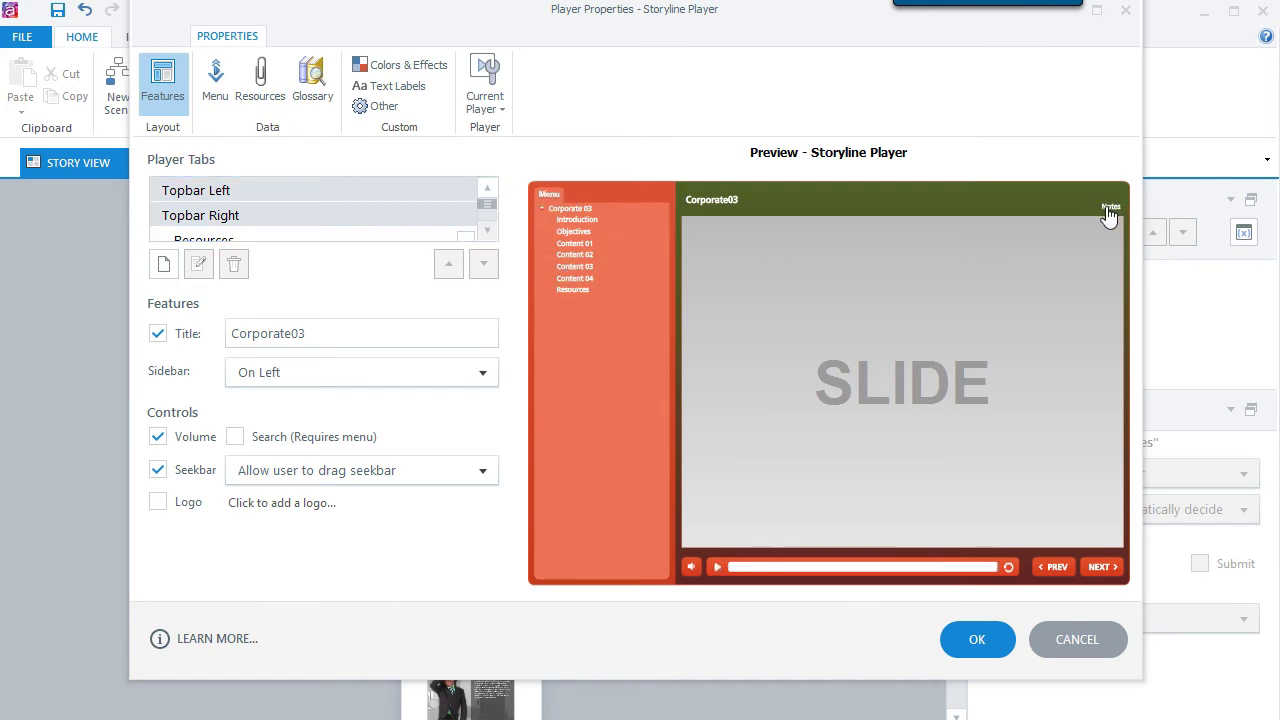
Step: Preview the Notes panel, turn off the Notes and Menu player tabs, and restore the Menu tab
{"action": "left_click", "coordinate": [1109, 211]}
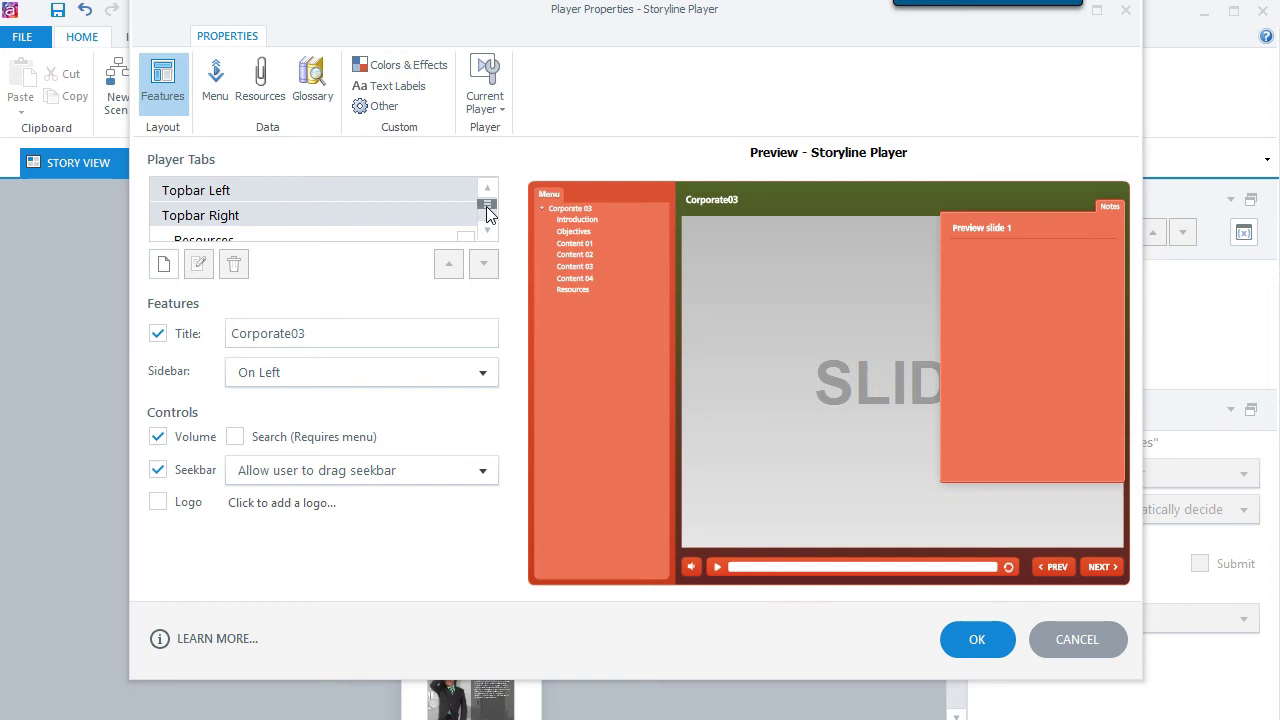
{"action": "left_click_drag", "start_coordinate": [486, 206], "coordinate": [490, 222]}
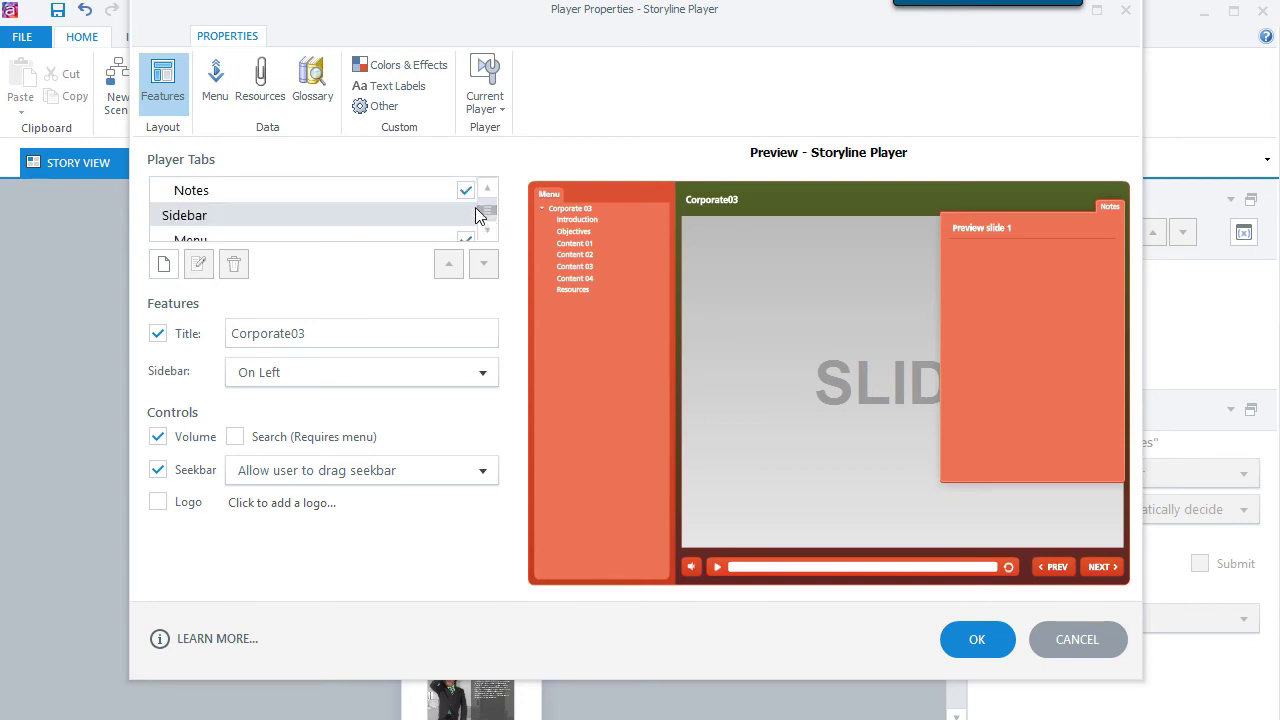
{"action": "left_click", "coordinate": [465, 190]}
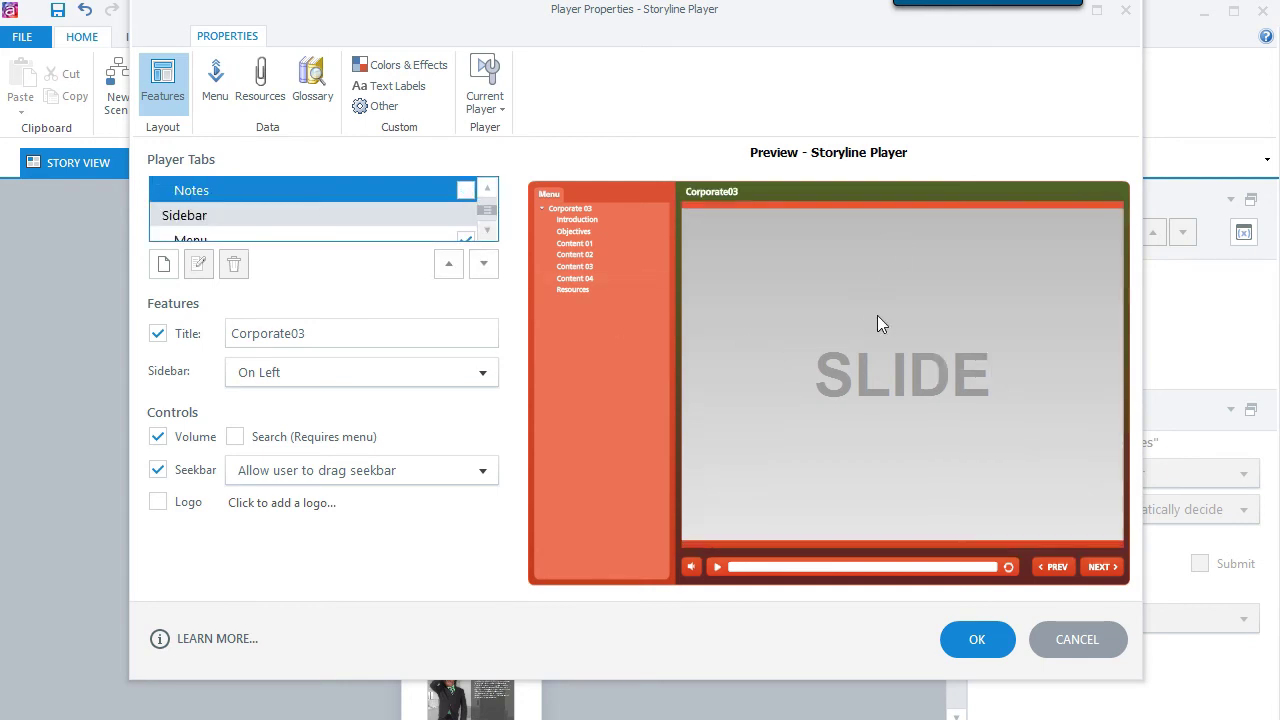
{"action": "left_click", "coordinate": [466, 240]}
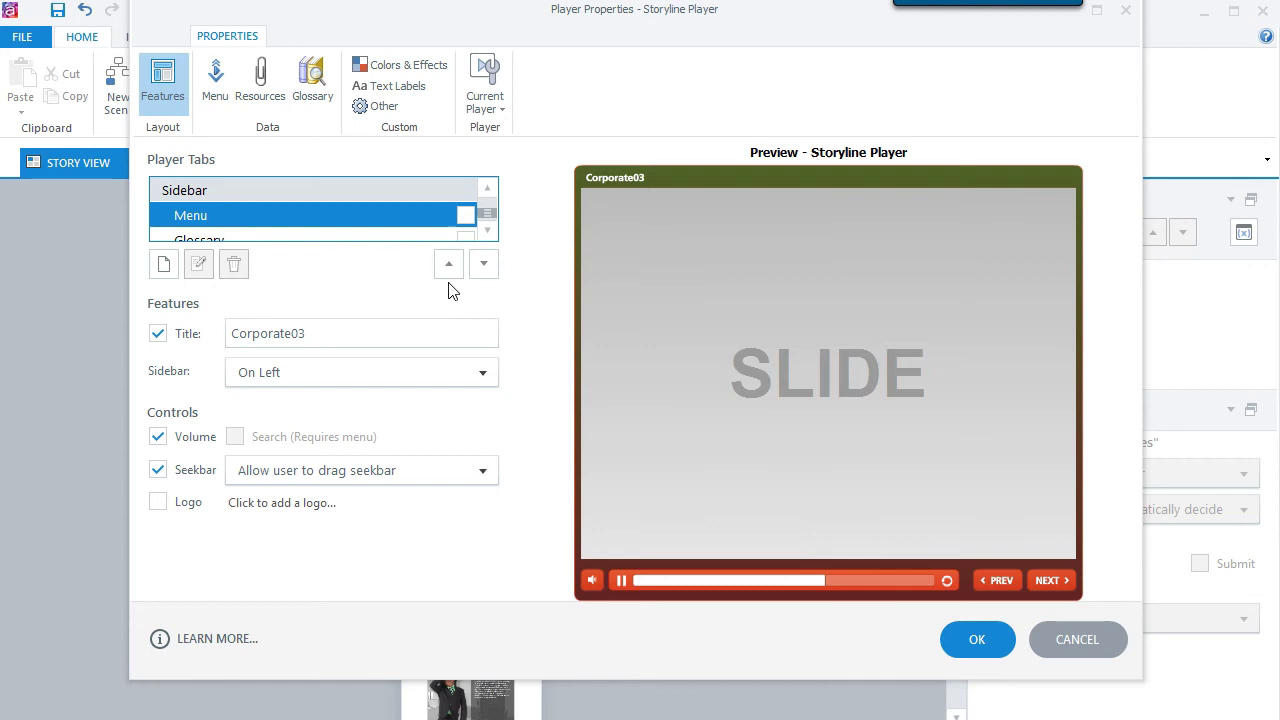
{"action": "left_click", "coordinate": [465, 215]}
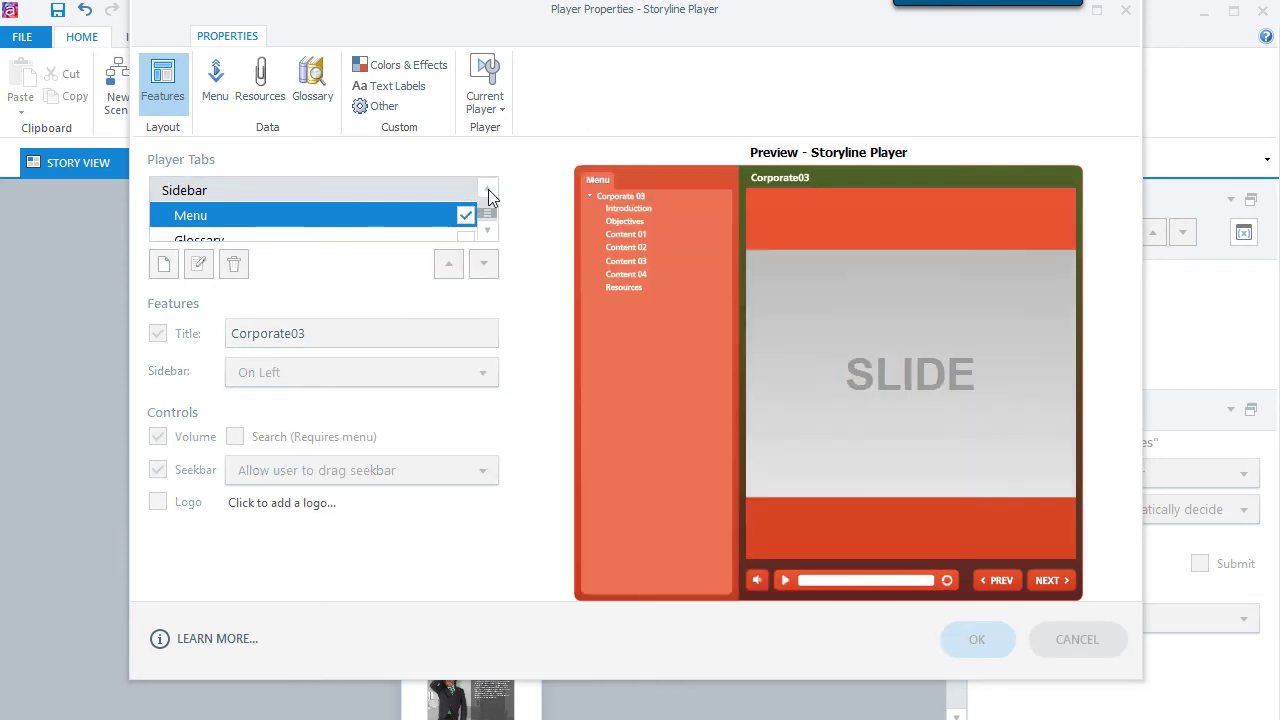
Step: Try the Resources tab in the topbar, leave it disabled, enable the Notes tab instead, and apply the player properties
{"action": "scroll", "coordinate": [485, 195], "scroll_direction": "up", "scroll_amount": 2}
{"action": "scroll", "coordinate": [485, 195], "scroll_direction": "up", "scroll_amount": 1}
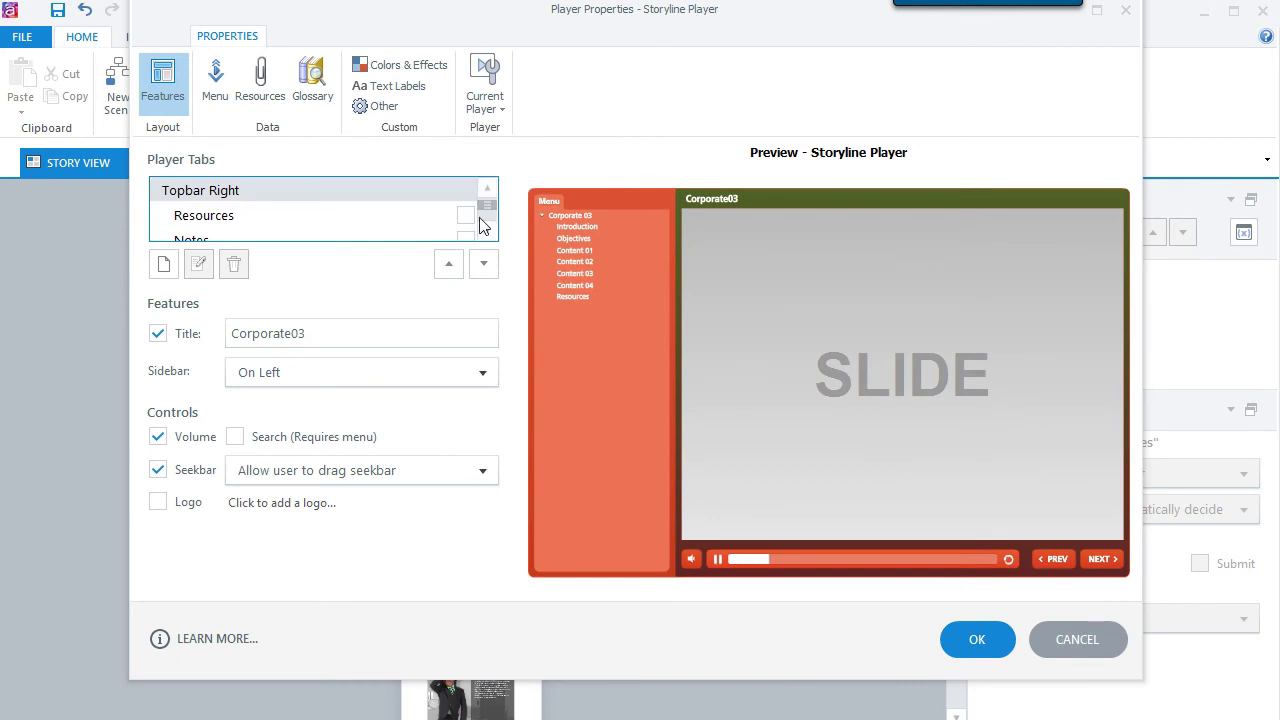
{"action": "scroll", "coordinate": [487, 232], "scroll_direction": "down", "scroll_amount": 1}
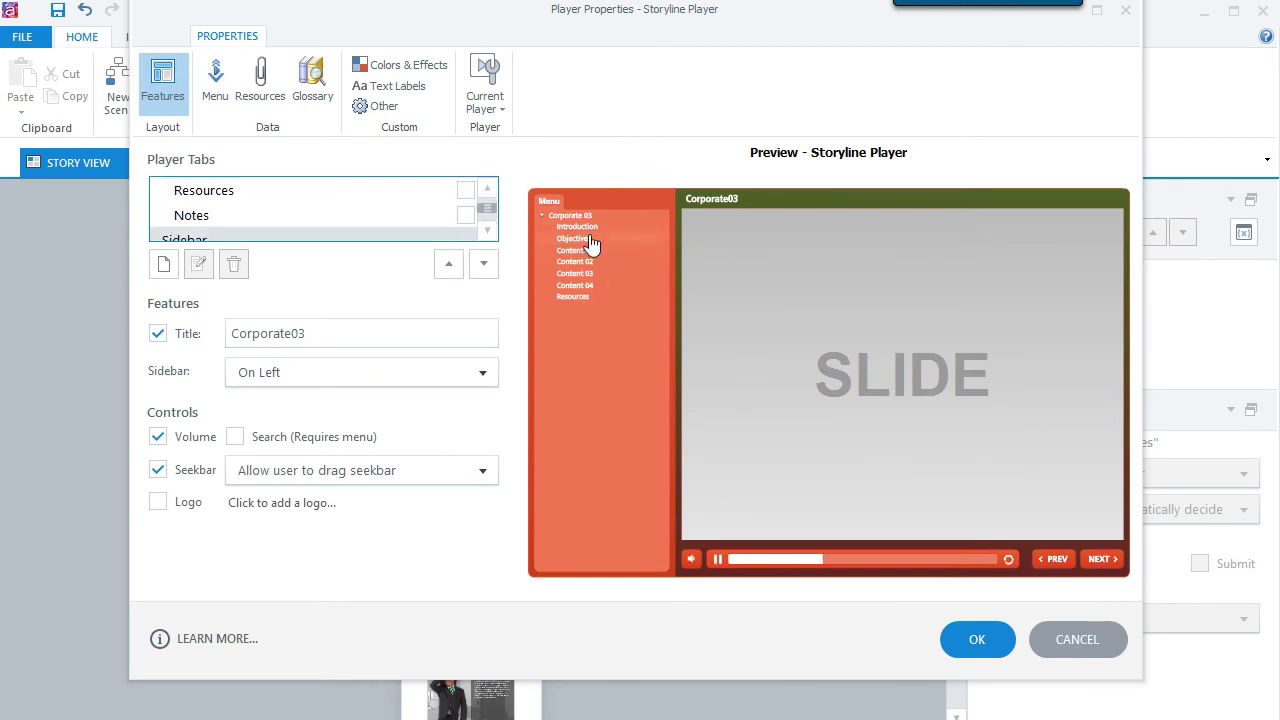
{"action": "left_click", "coordinate": [465, 190]}
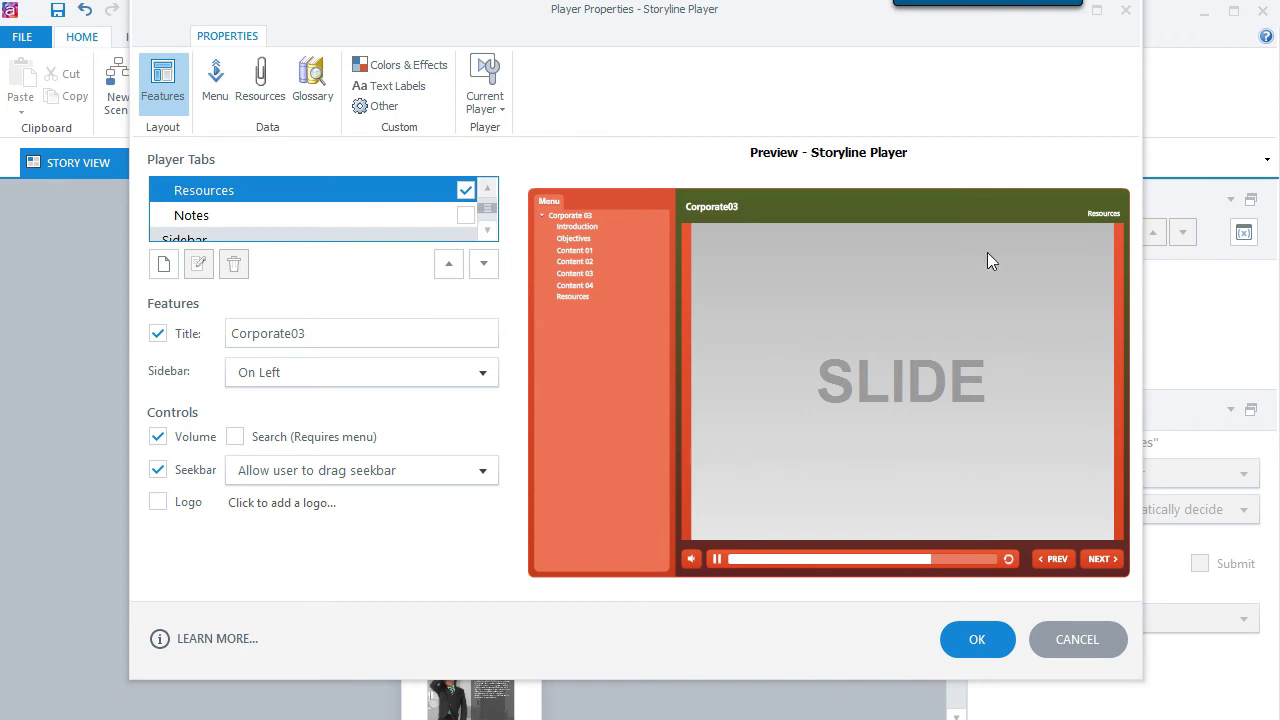
{"action": "left_click", "coordinate": [465, 191]}
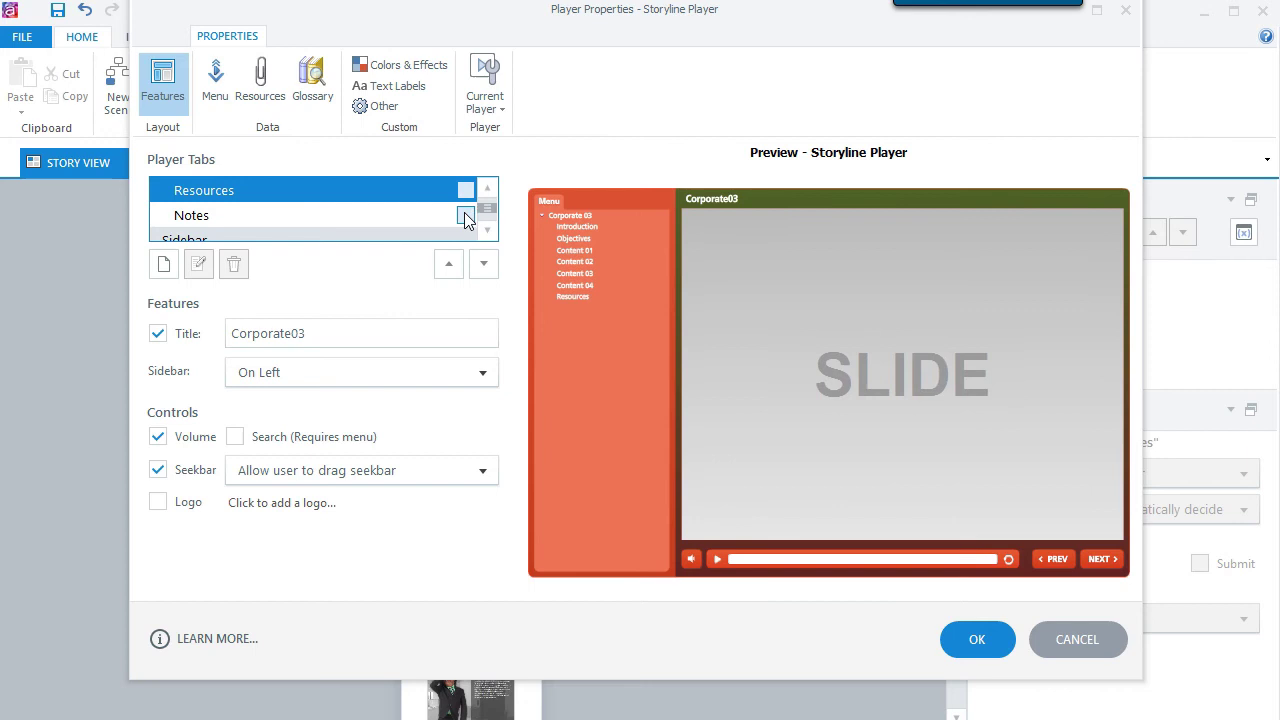
{"action": "left_click", "coordinate": [465, 216]}
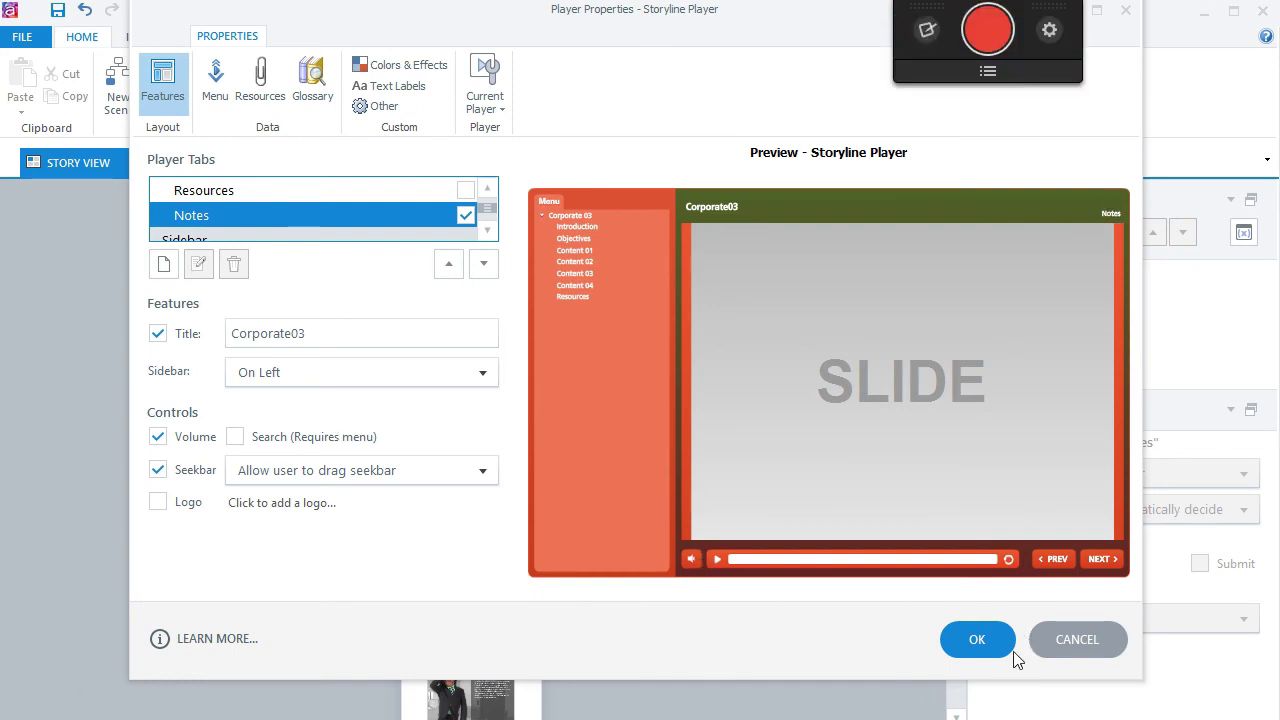
{"action": "left_click", "coordinate": [977, 642]}
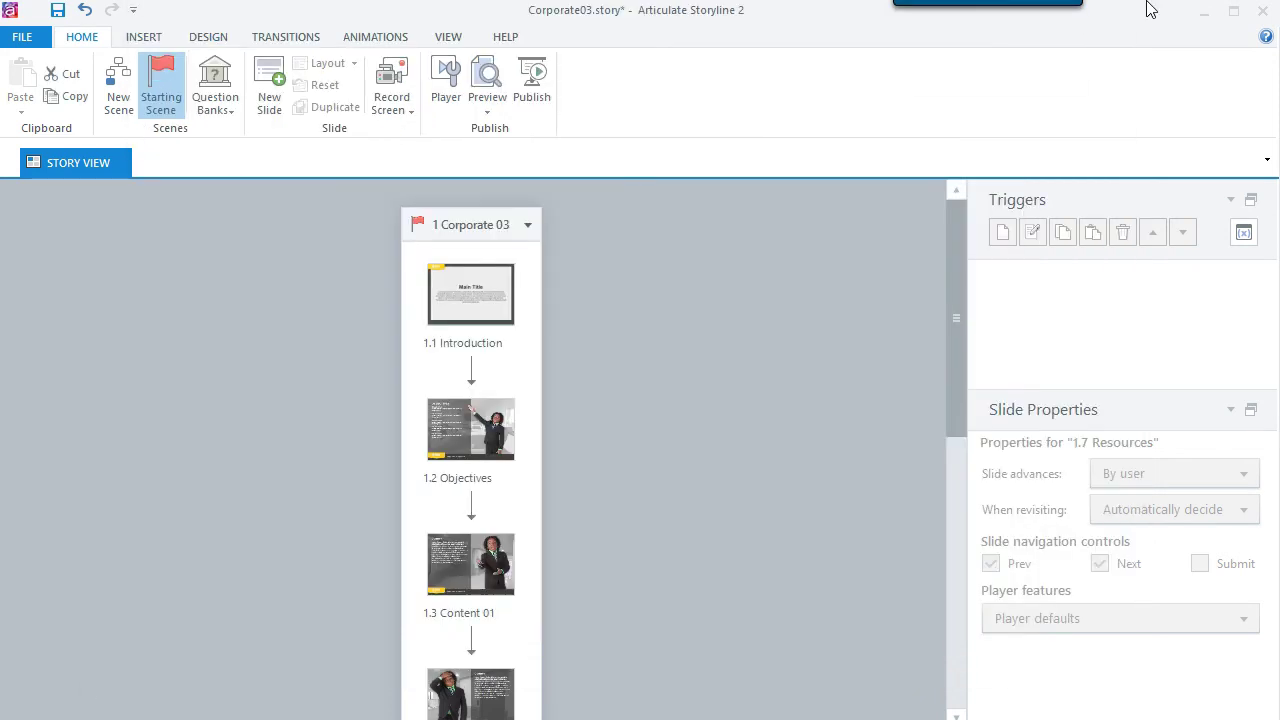
Step: Switch to the browser and examine the menu and tab layout in the Gizmo 1 Dark skin preview
{"action": "left_click", "coordinate": [1205, 20]}
{"action": "left_click", "coordinate": [799, 226]}
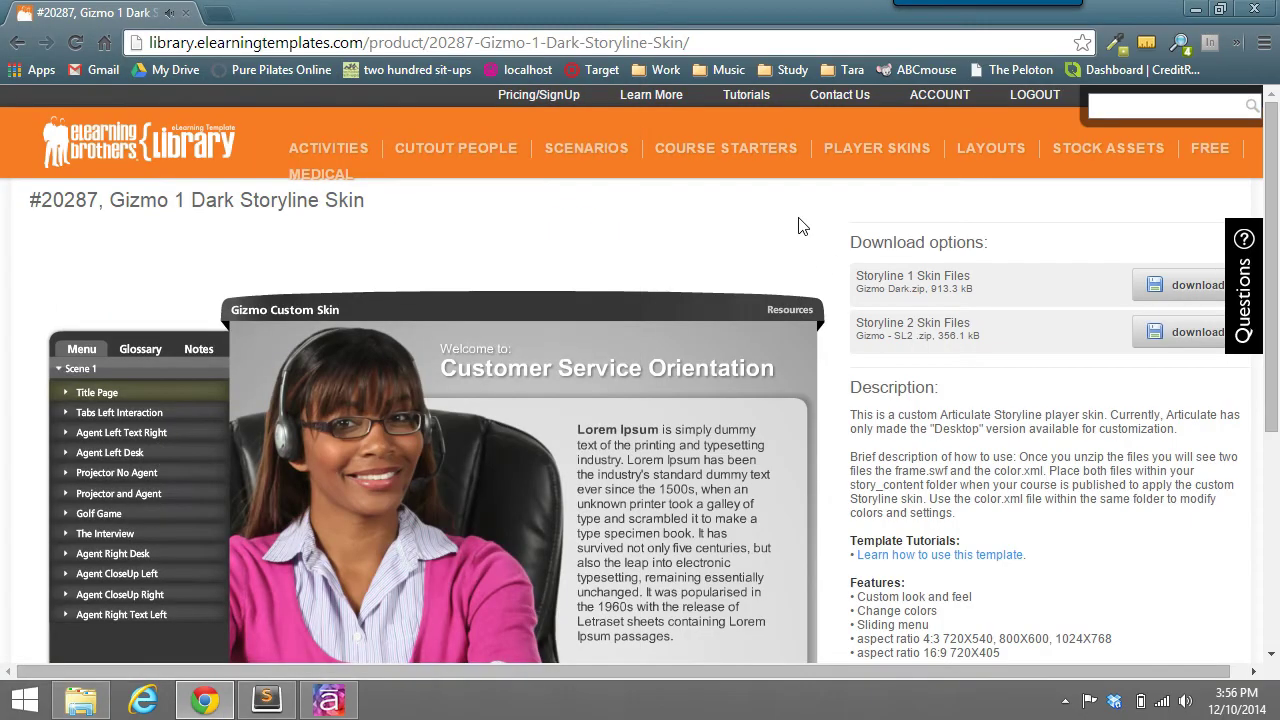
{"action": "scroll", "coordinate": [158, 452], "scroll_direction": "down", "scroll_amount": 2}
{"action": "scroll", "coordinate": [217, 254], "scroll_direction": "up", "scroll_amount": 2}
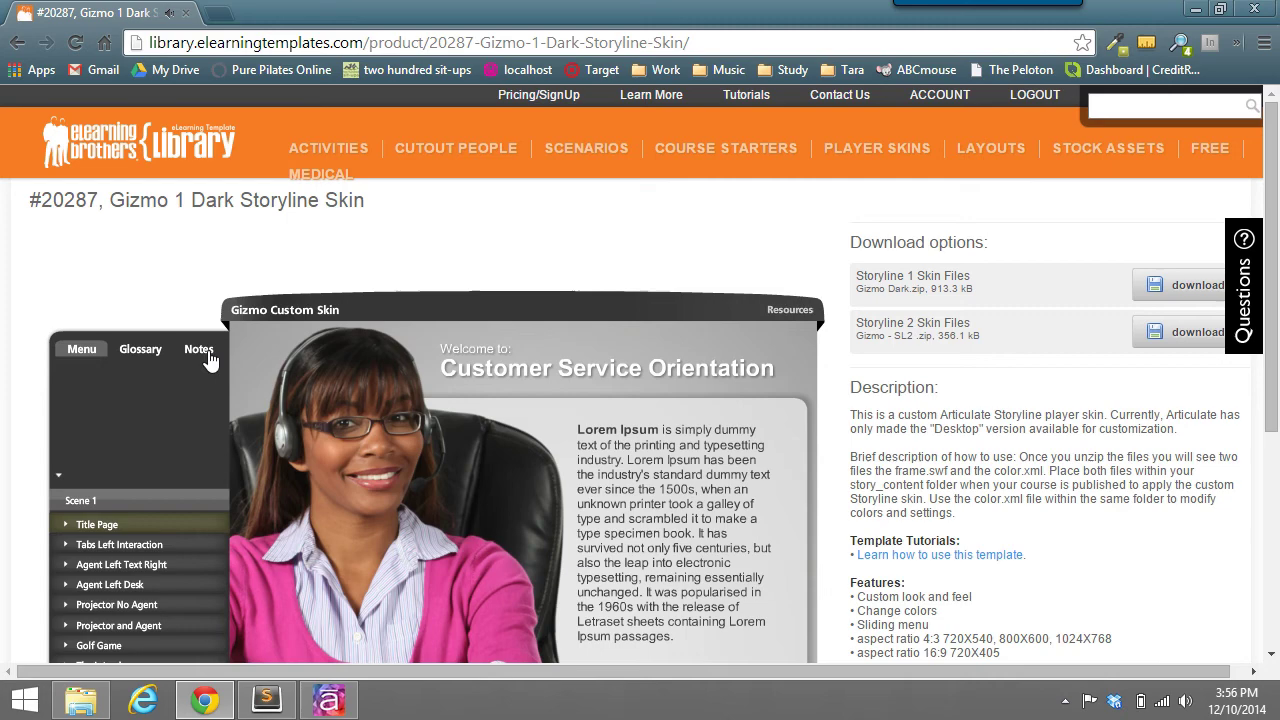
Step: Return to Articulate Storyline 2 and set the player's color scheme to Dark Blue after trying Forest Green
{"action": "left_click", "coordinate": [329, 700]}
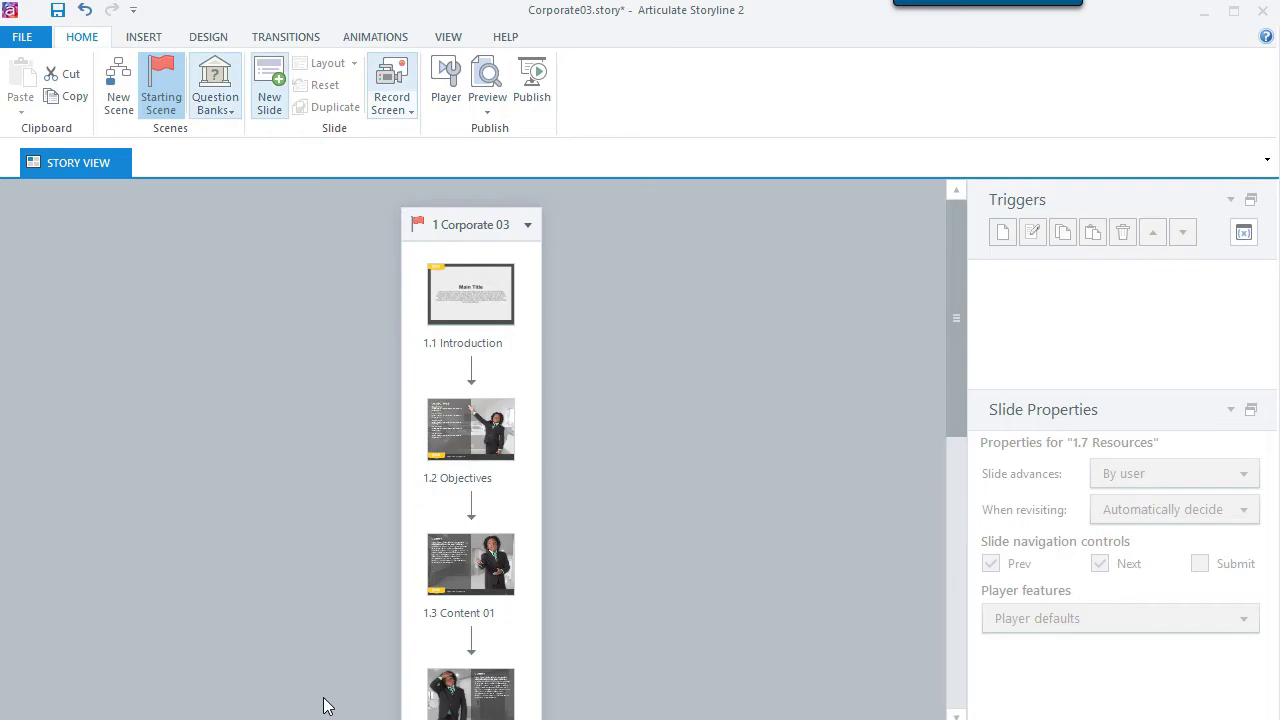
{"action": "left_click", "coordinate": [446, 80]}
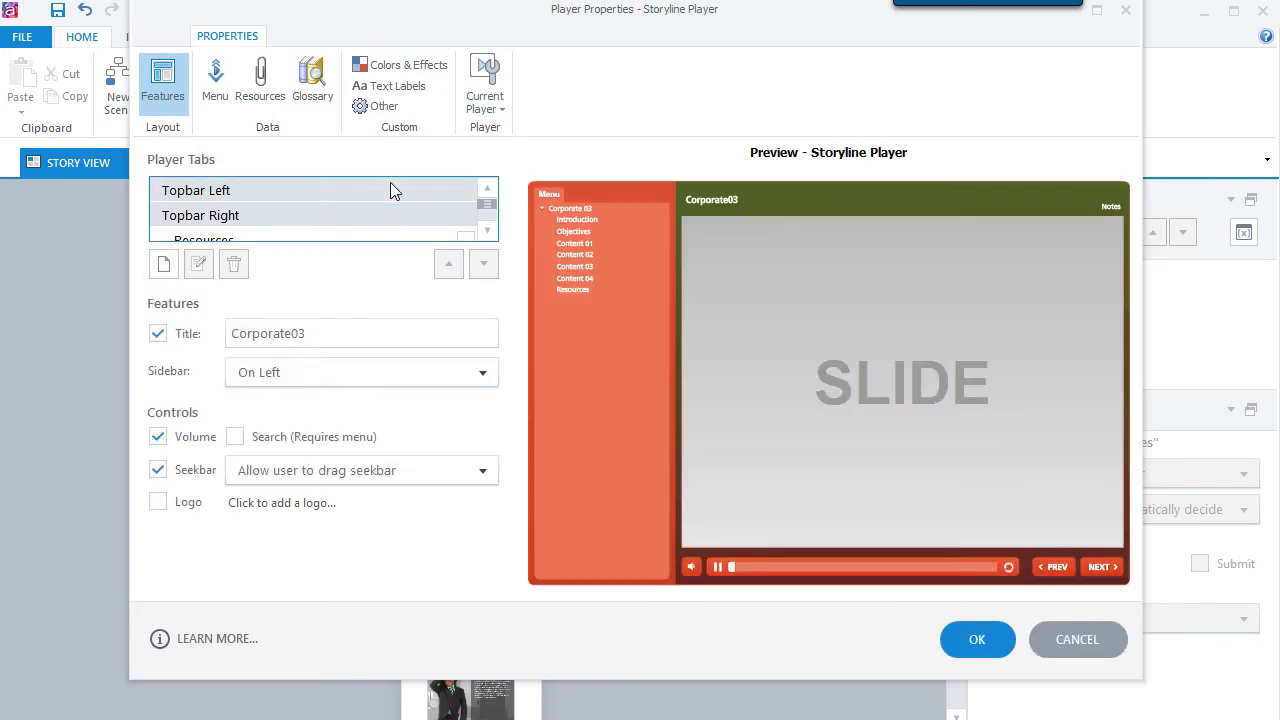
{"action": "left_click", "coordinate": [435, 76]}
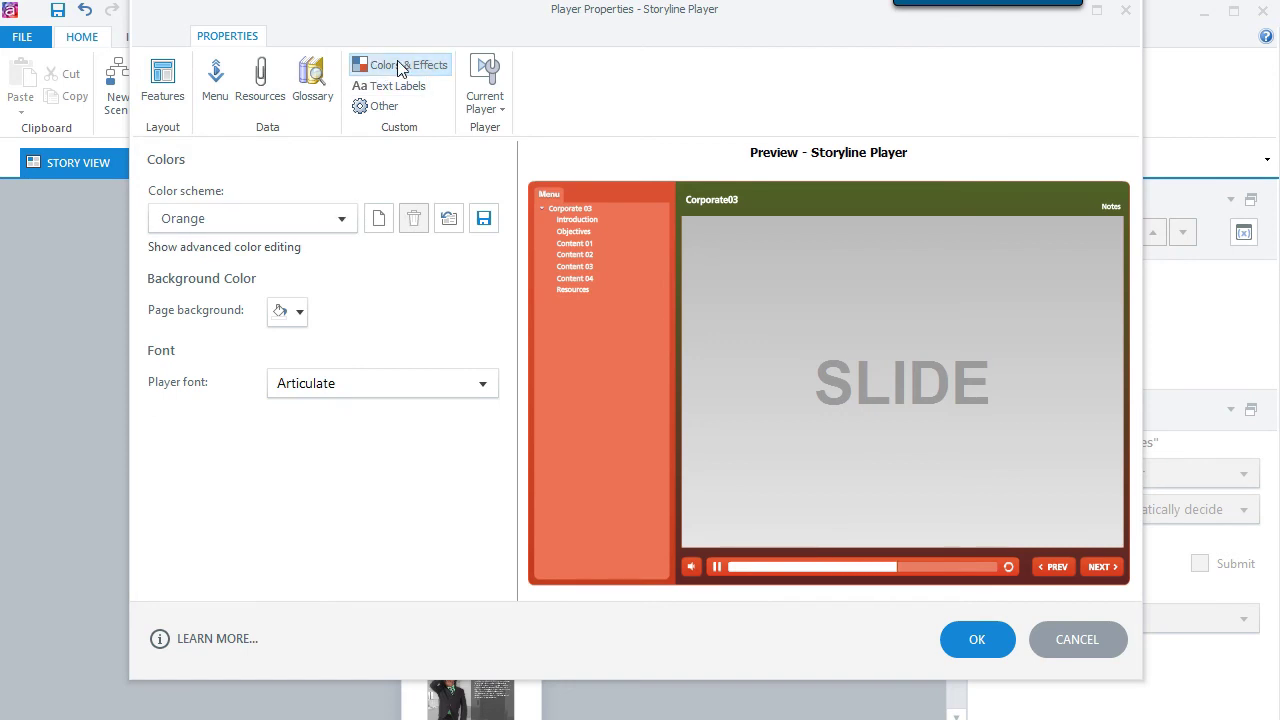
{"action": "left_click", "coordinate": [340, 220]}
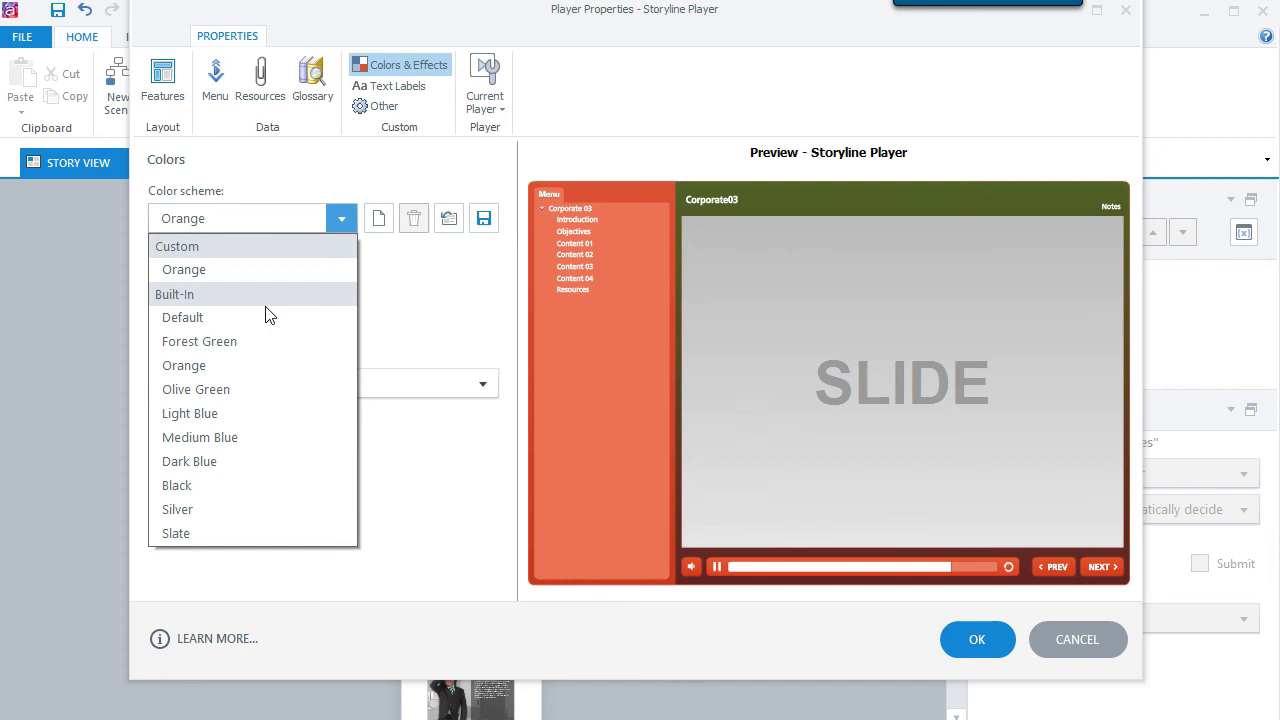
{"action": "left_click", "coordinate": [229, 345]}
{"action": "left_click", "coordinate": [342, 218]}
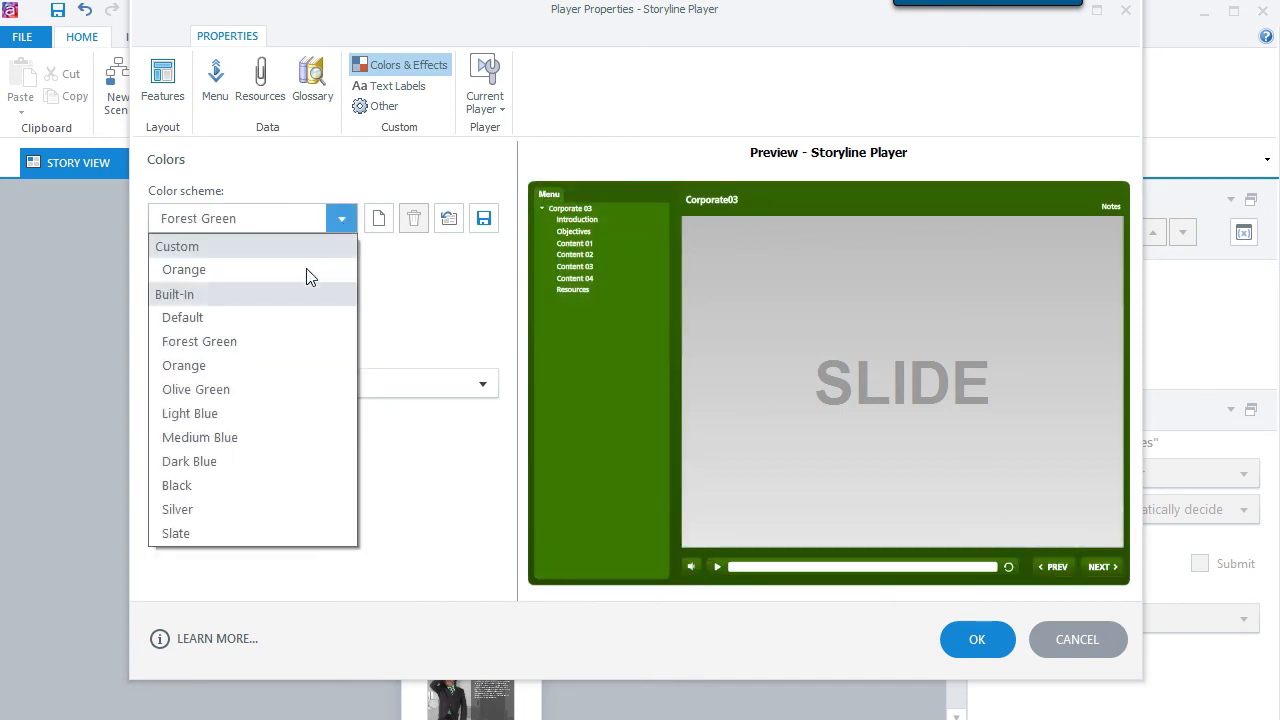
{"action": "left_click", "coordinate": [228, 470]}
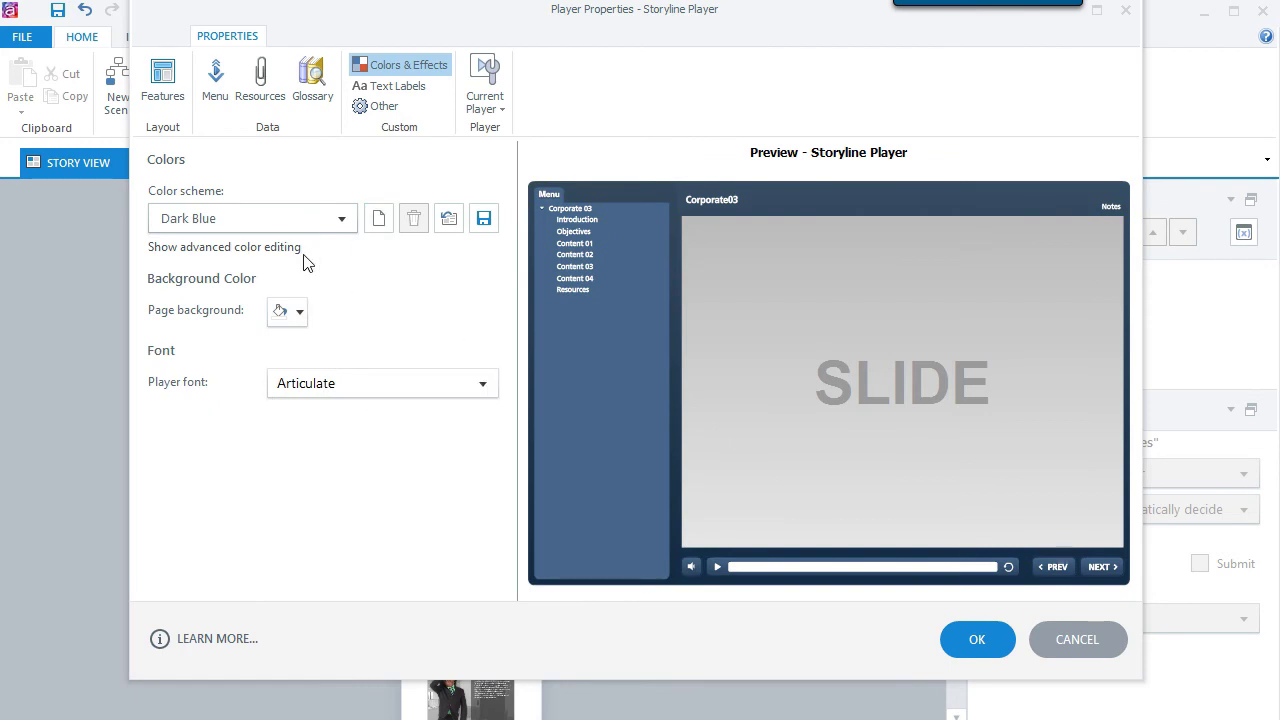
Step: Using advanced color editing, set the top color of the player's Button >> Normal Background item to the orange theme color
{"action": "left_click", "coordinate": [230, 247]}
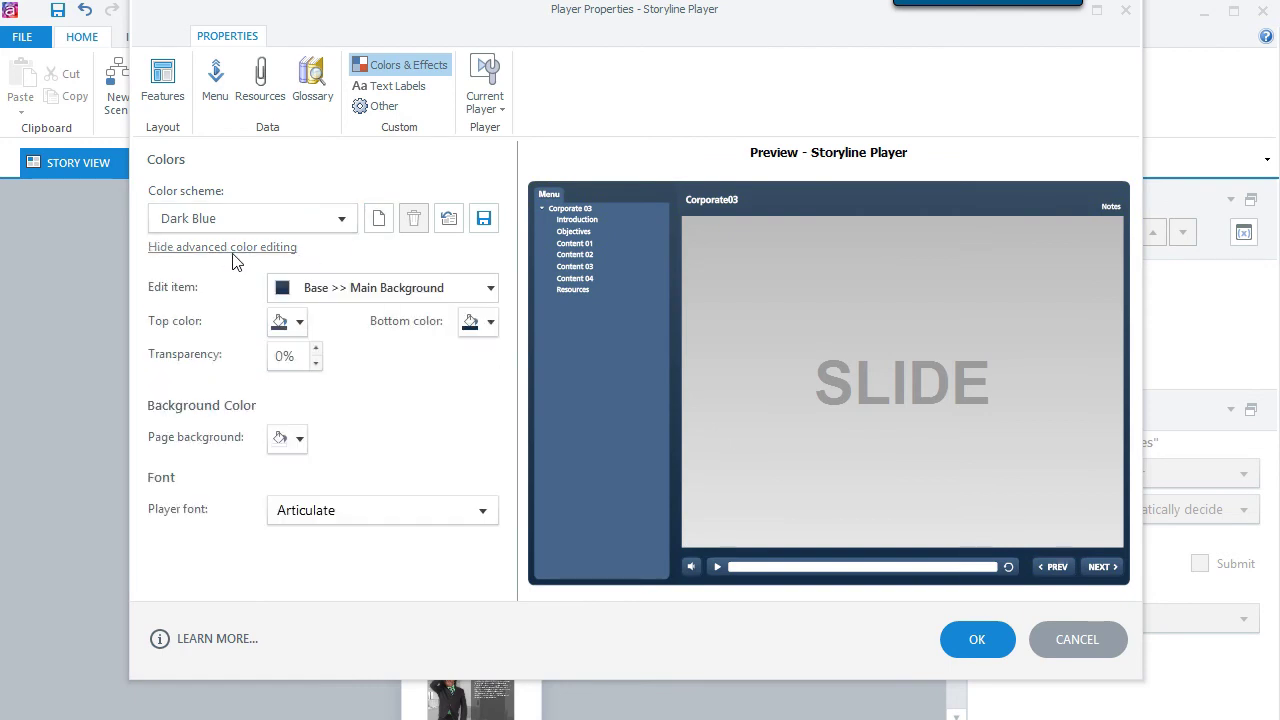
{"action": "left_click", "coordinate": [489, 287]}
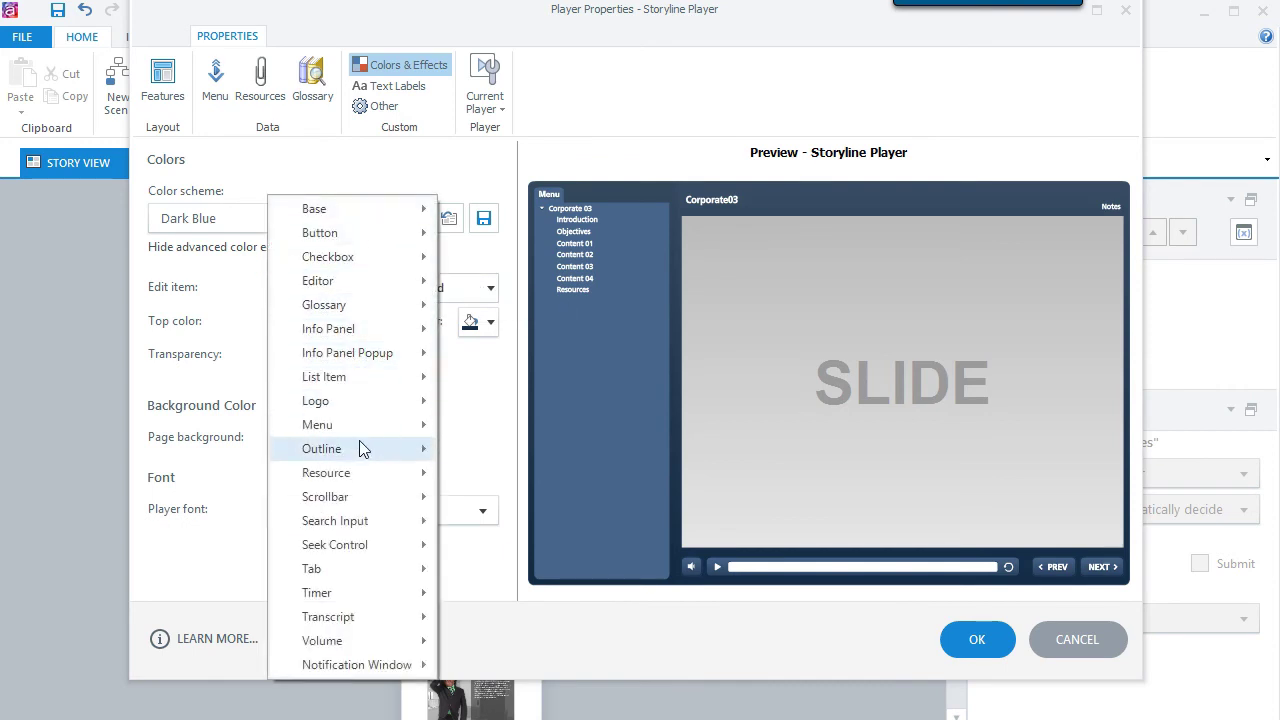
{"action": "mouse_move", "coordinate": [338, 408]}
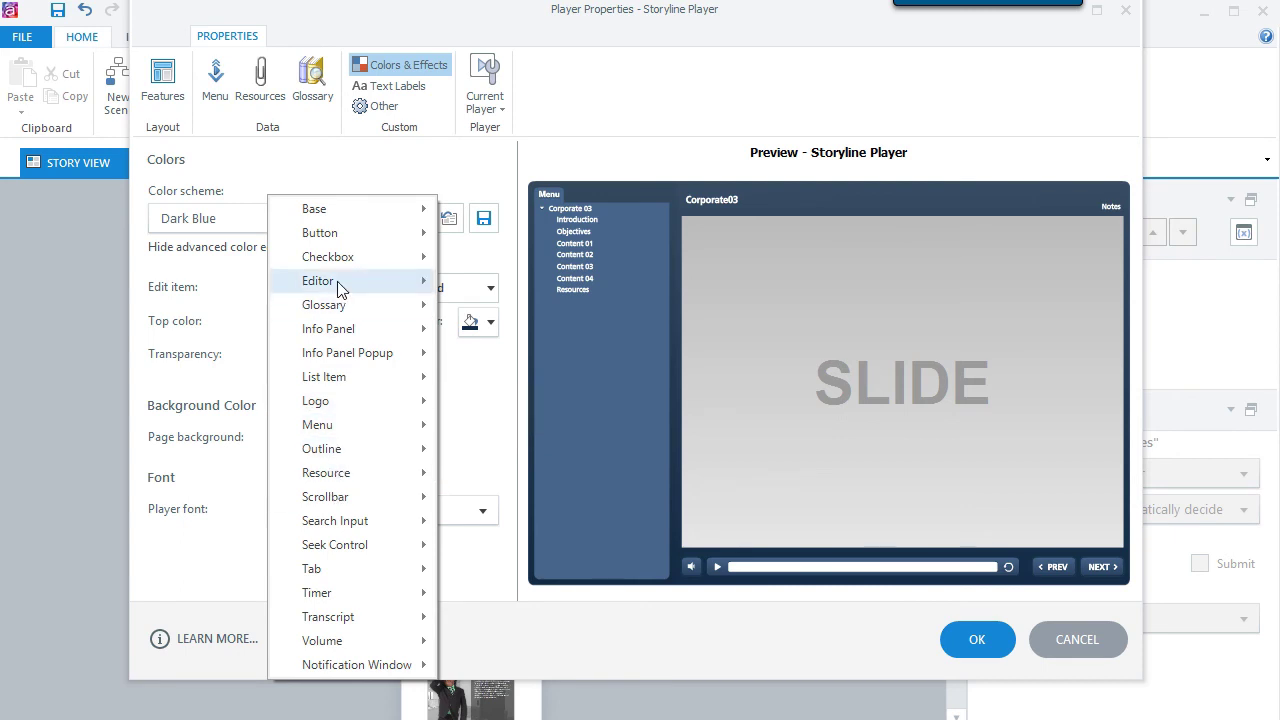
{"action": "mouse_move", "coordinate": [405, 238]}
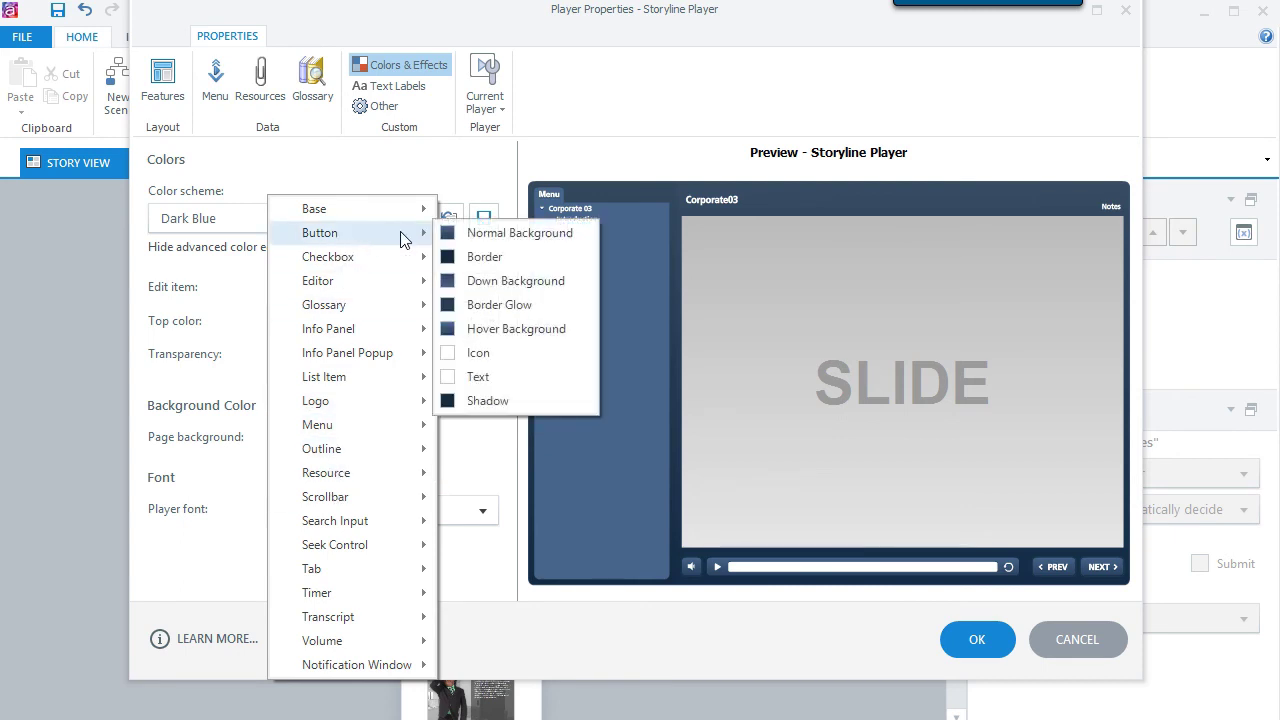
{"action": "left_click", "coordinate": [505, 240]}
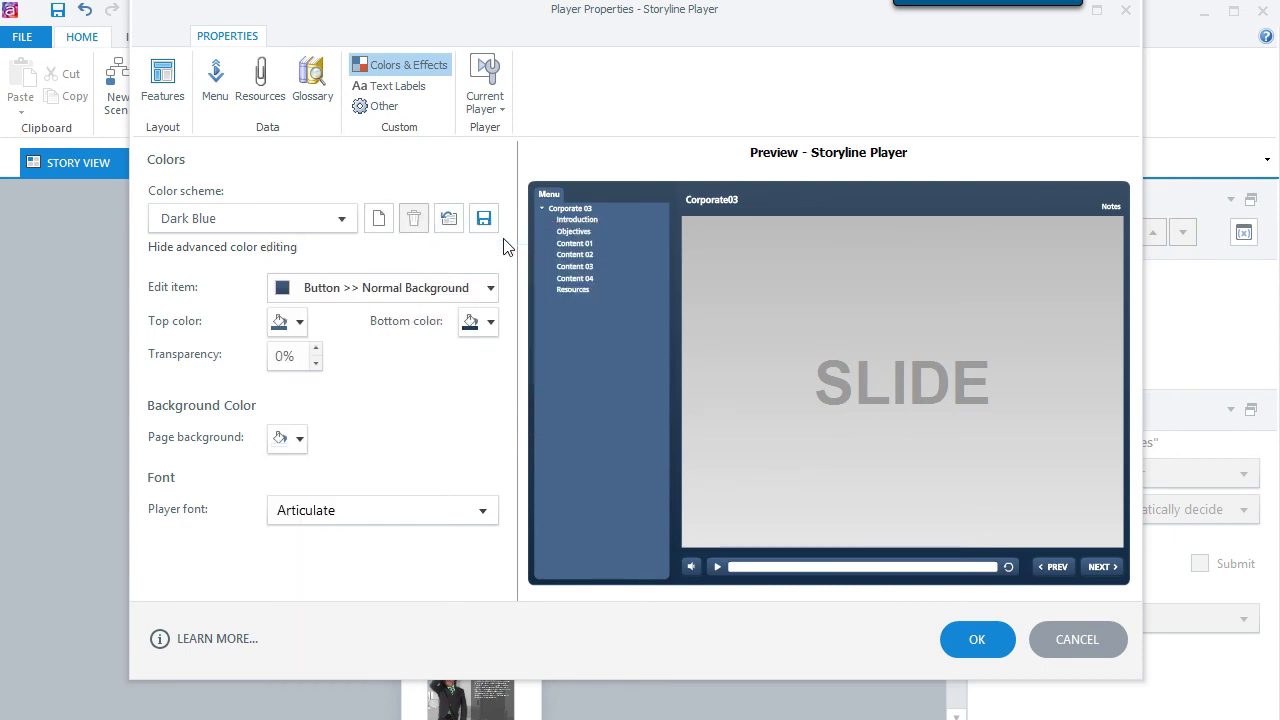
{"action": "left_click", "coordinate": [297, 324]}
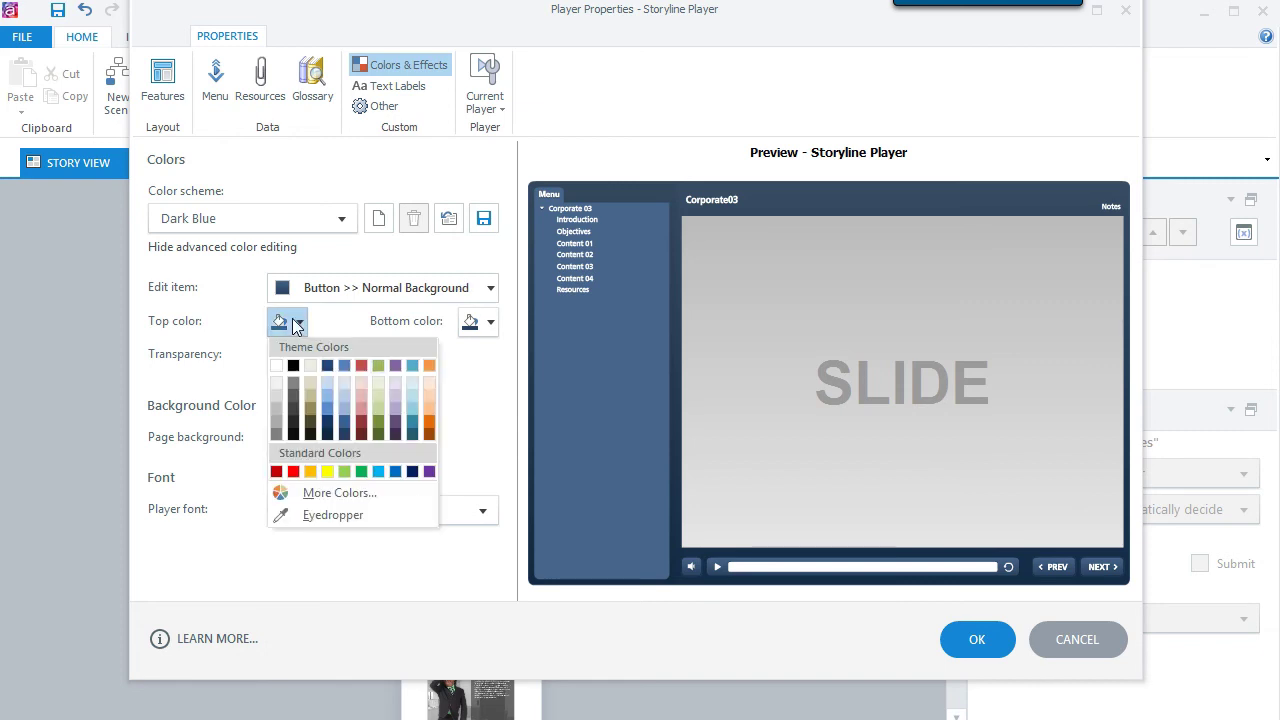
{"action": "left_click", "coordinate": [430, 367]}
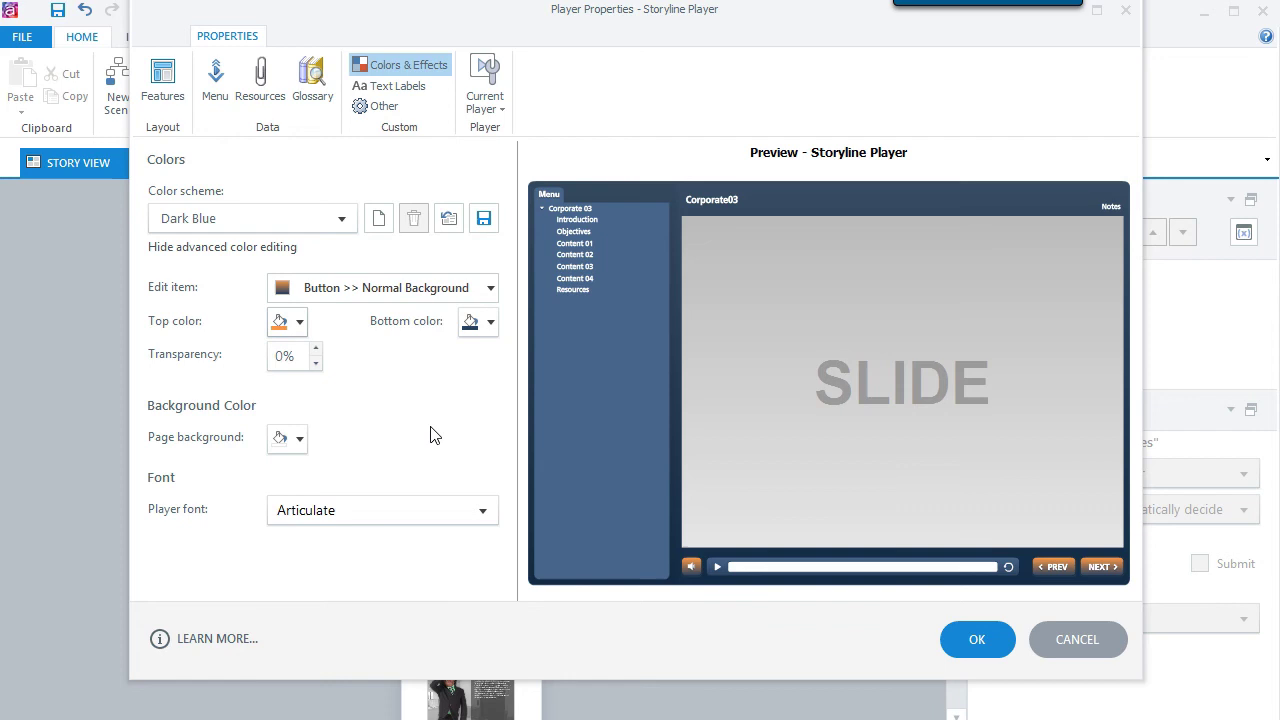
Step: Set the top color of the player's Base >> Main Background item to the red theme color and apply the player properties
{"action": "left_click", "coordinate": [295, 288]}
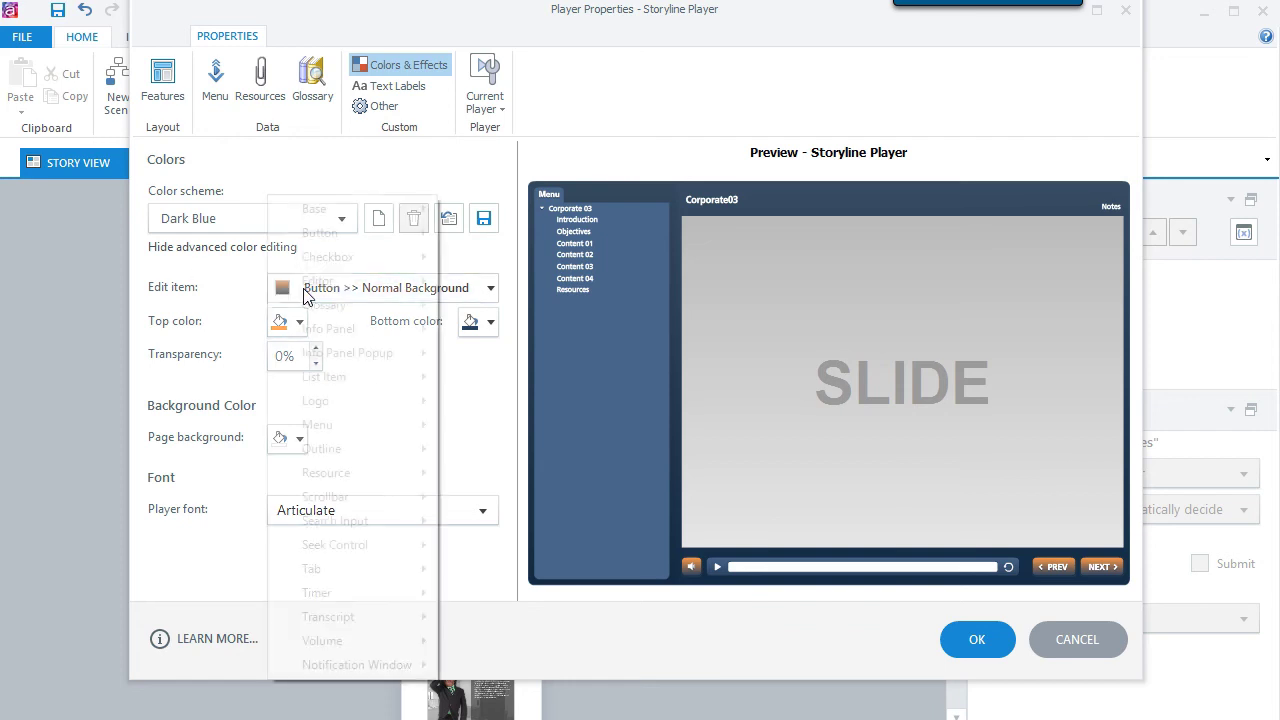
{"action": "mouse_move", "coordinate": [335, 220]}
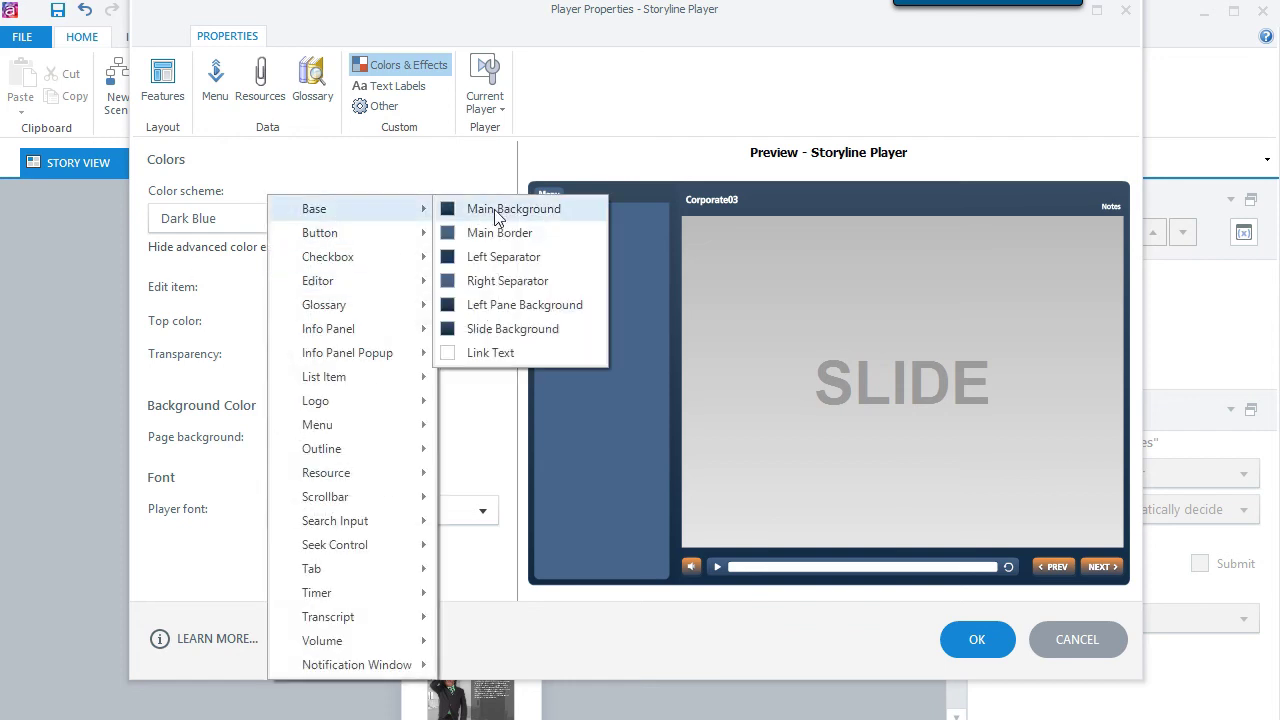
{"action": "left_click", "coordinate": [460, 209]}
{"action": "left_click", "coordinate": [476, 293]}
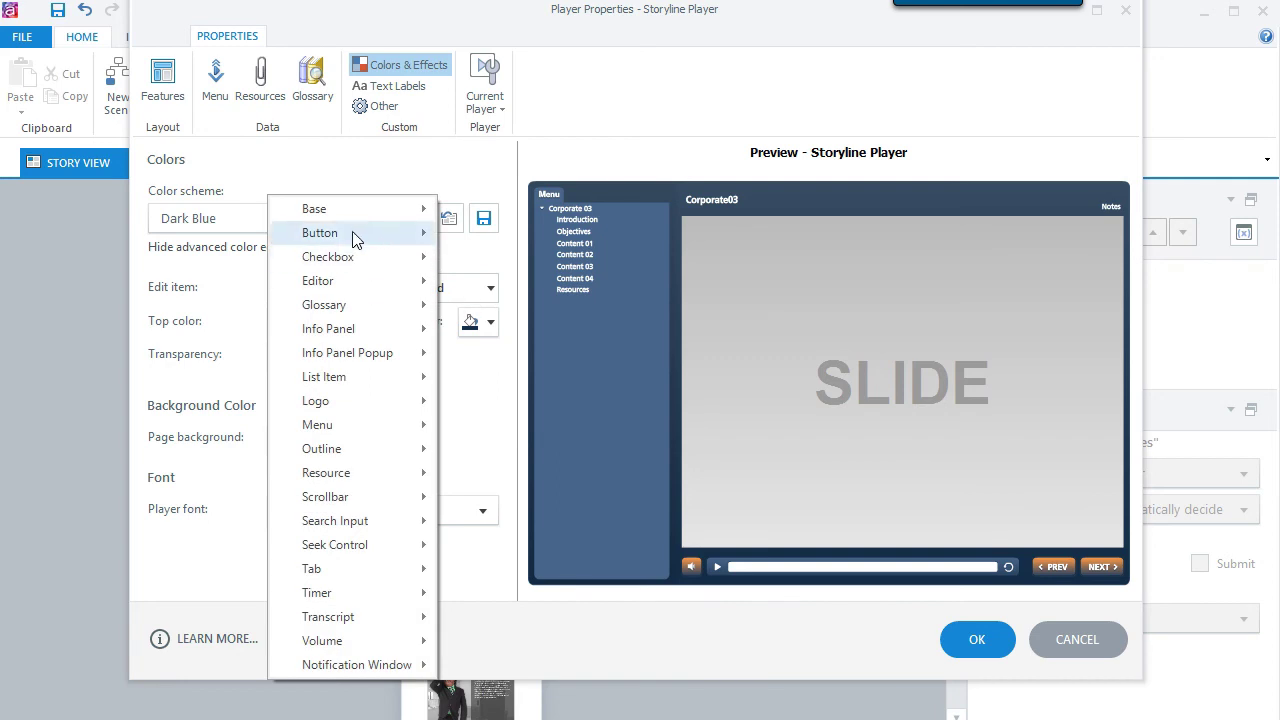
{"action": "left_click", "coordinate": [483, 423]}
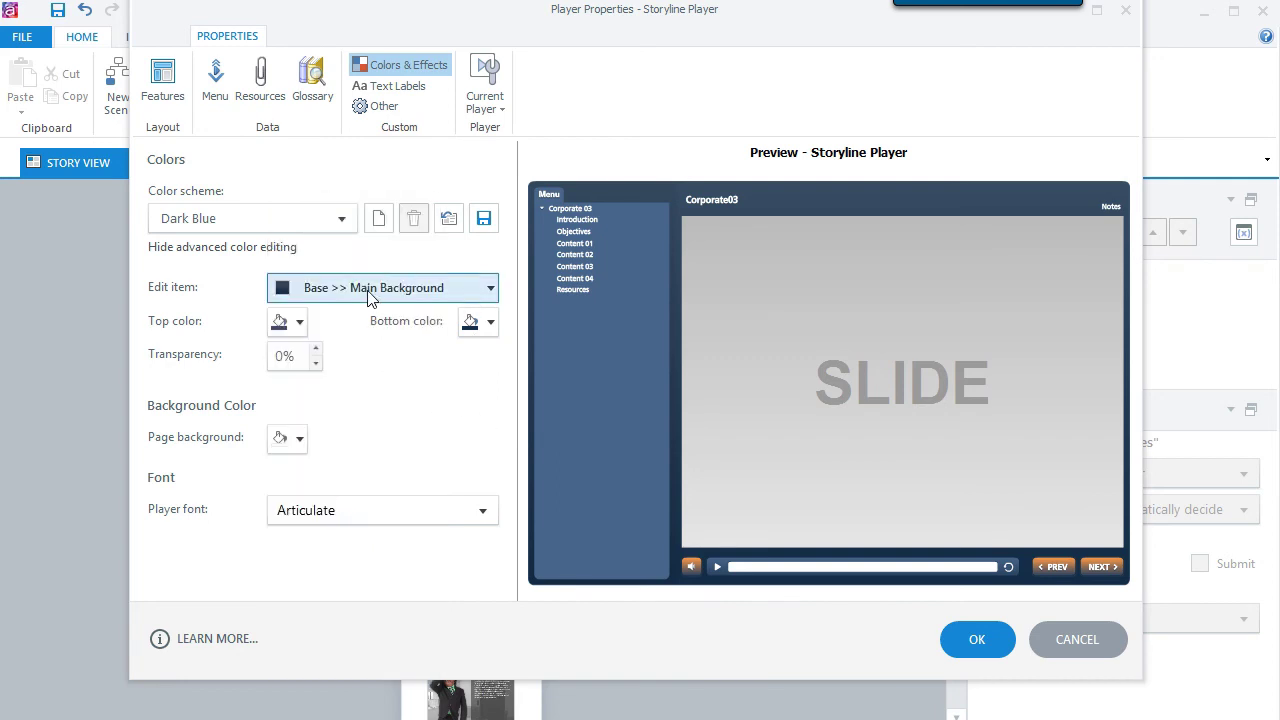
{"action": "left_click", "coordinate": [299, 322]}
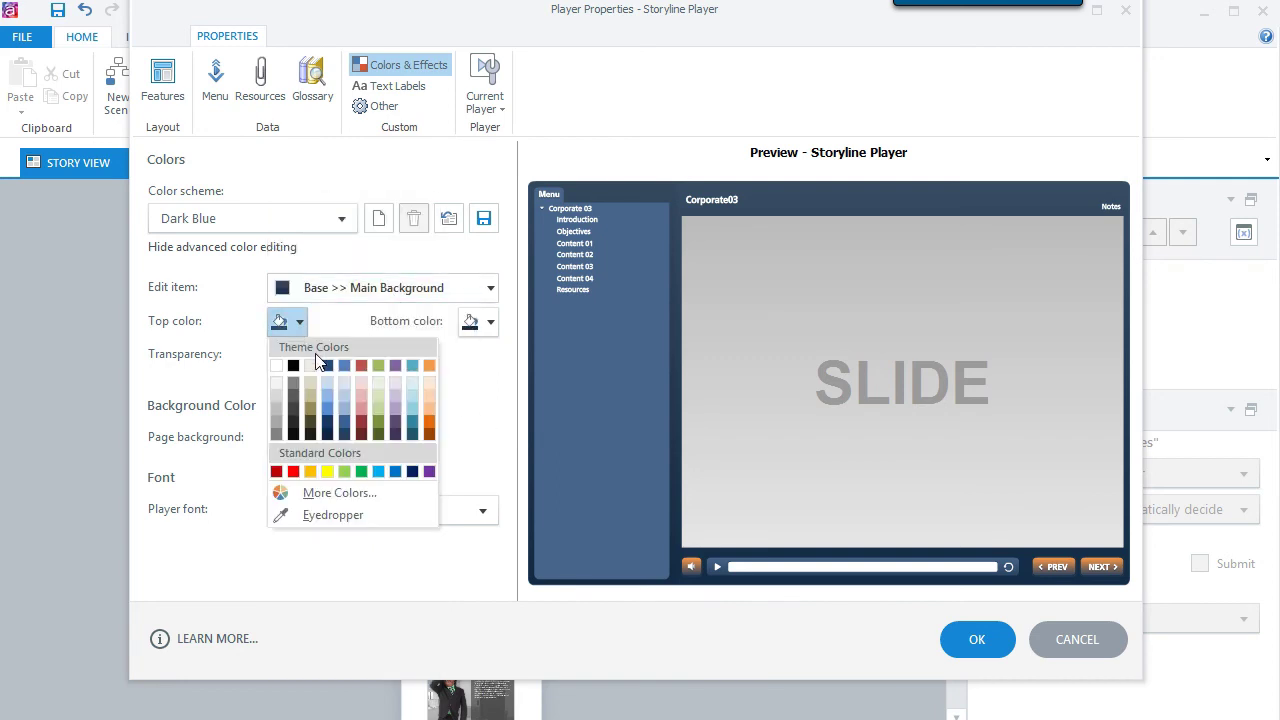
{"action": "left_click", "coordinate": [362, 366]}
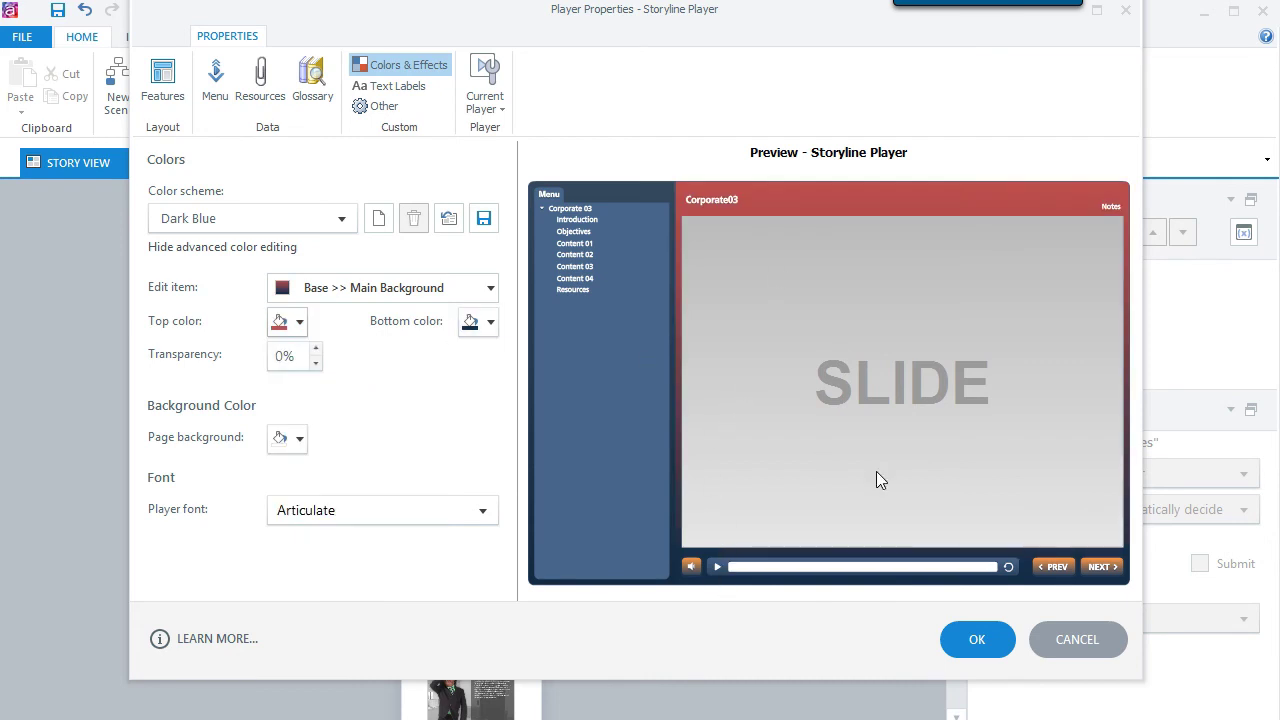
{"action": "left_click", "coordinate": [977, 641]}
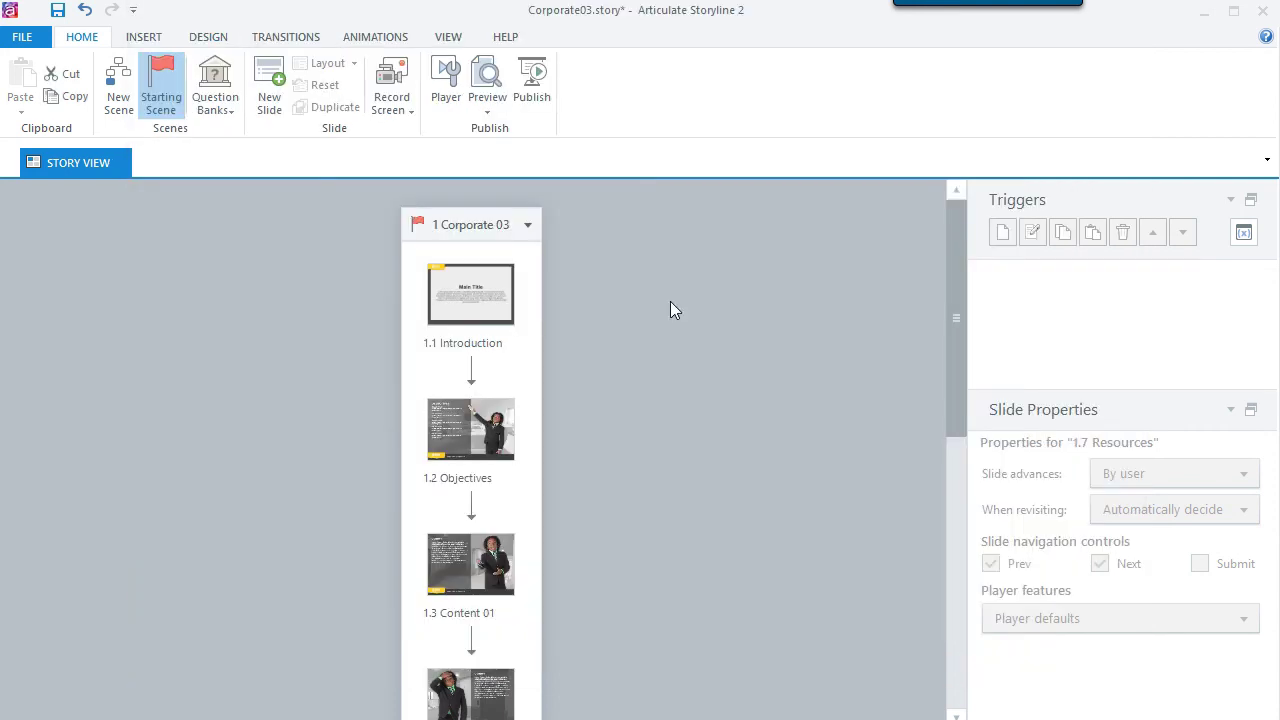
Step: Publish the Corporate03 project for Web to the Desktop, without HTML5 output or the Articulate Mobile Player option
{"action": "left_click", "coordinate": [531, 84]}
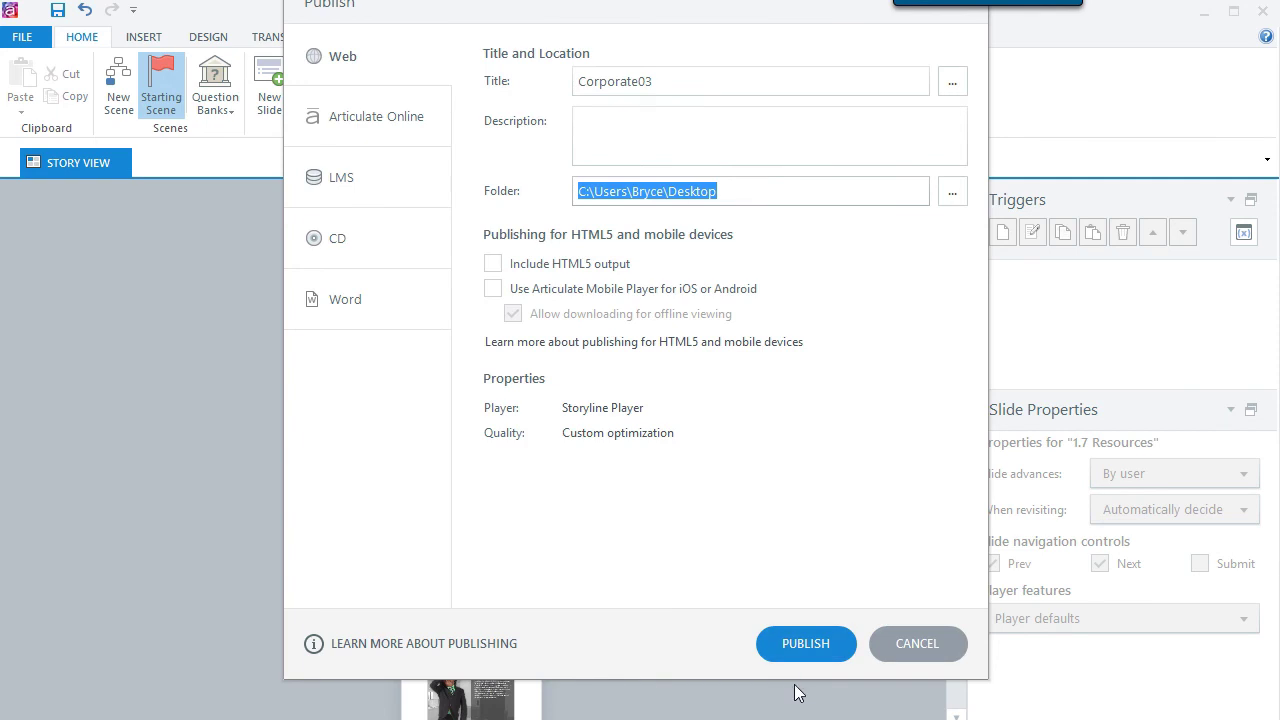
{"action": "left_click", "coordinate": [806, 644]}
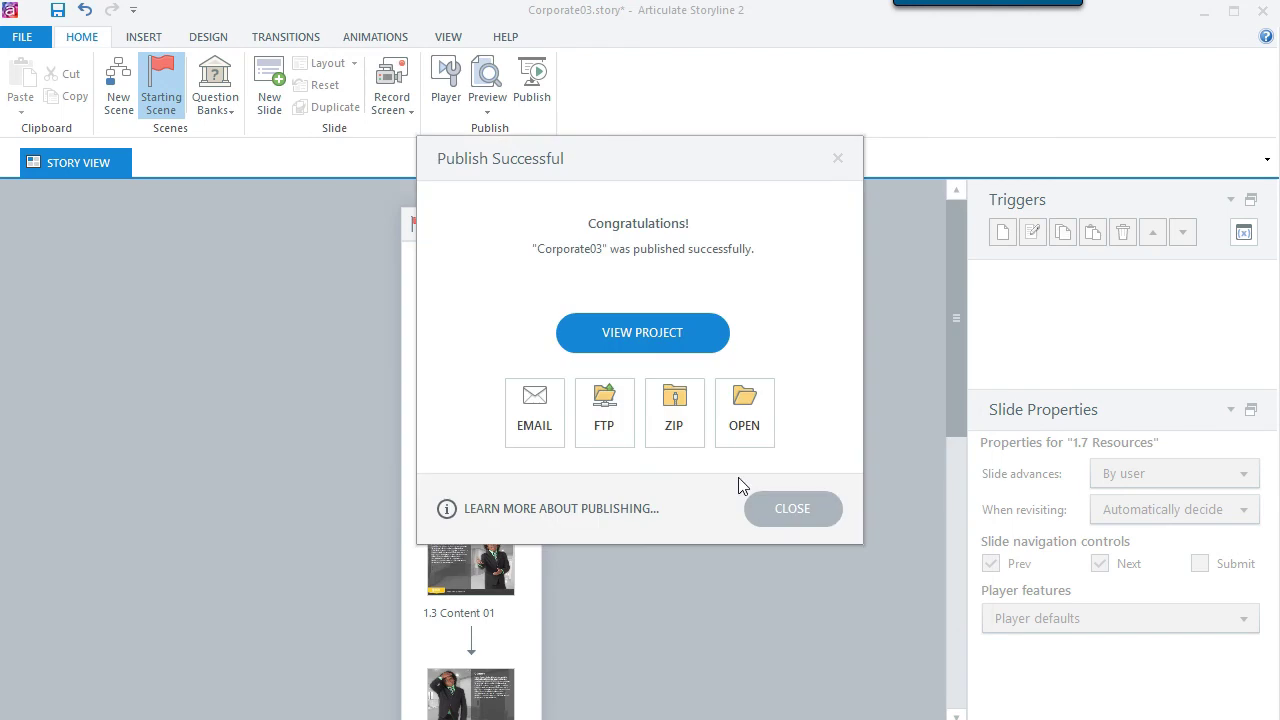
Step: Open the published Corporate03 output folder, dock it to half the screen, and review story.html in the browser
{"action": "left_click", "coordinate": [740, 420]}
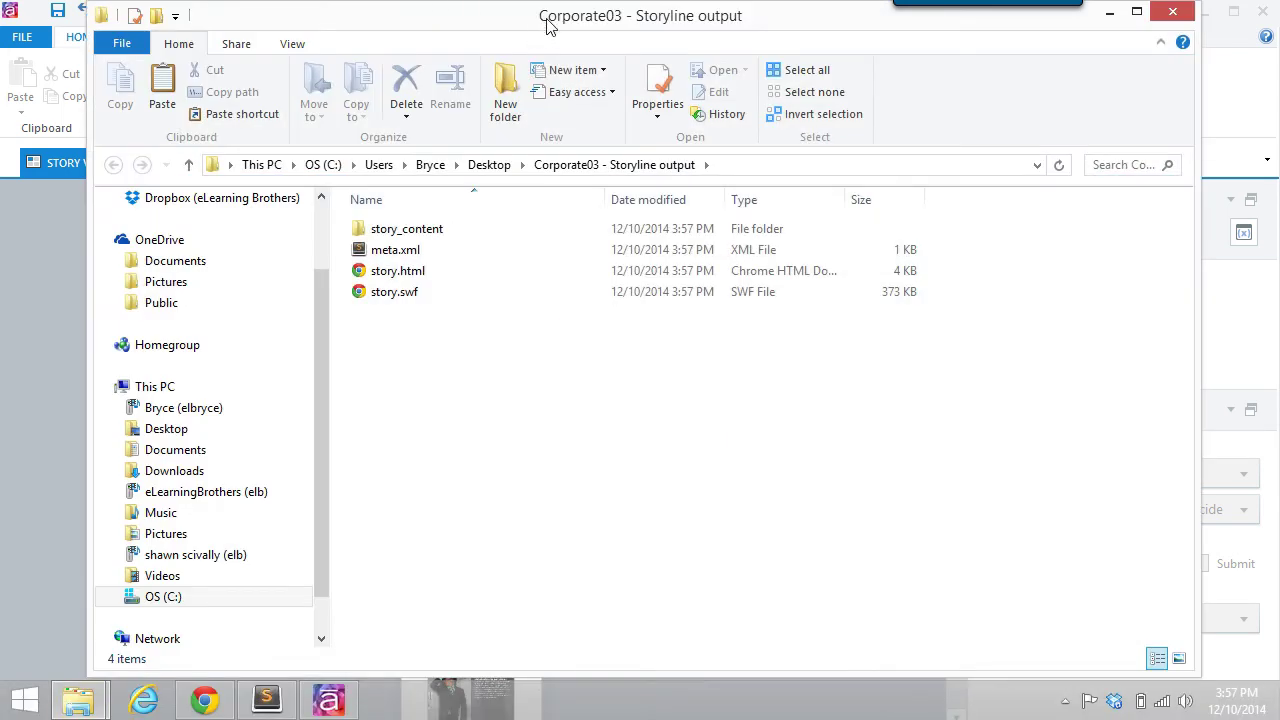
{"action": "left_click_drag", "start_coordinate": [547, 25], "coordinate": [1279, 25]}
{"action": "left_click", "coordinate": [949, 273]}
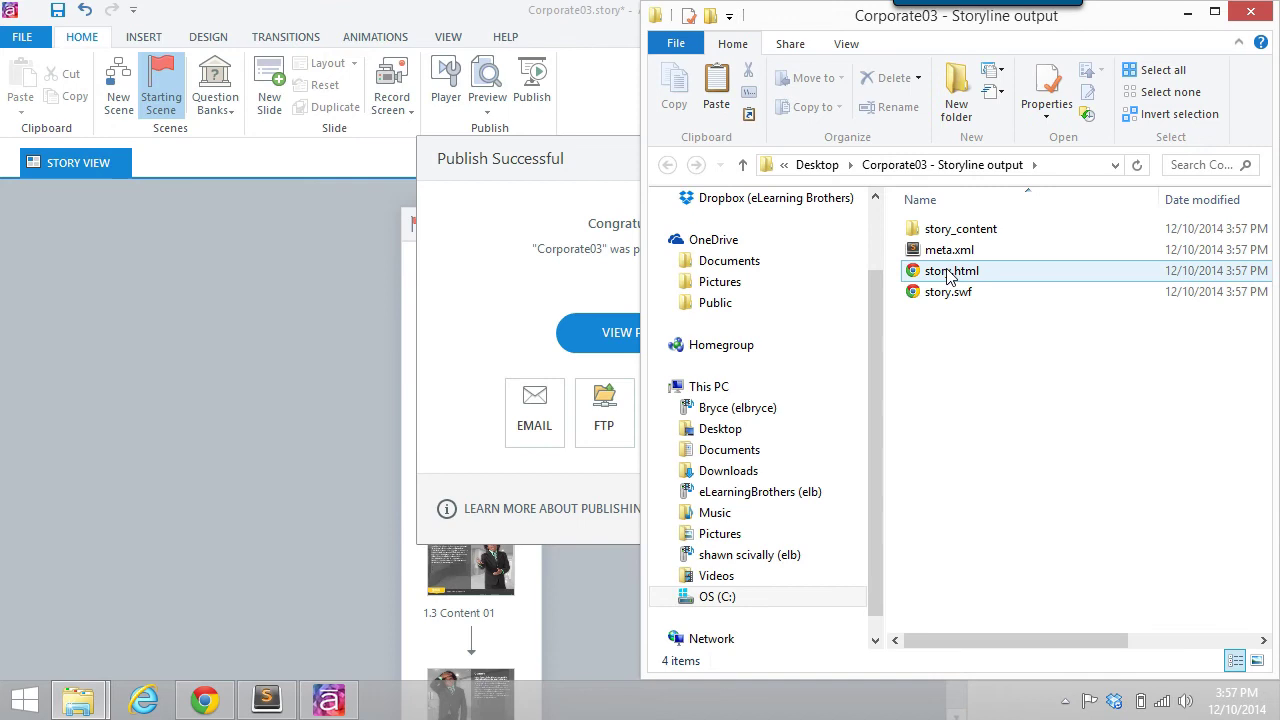
{"action": "double_click", "coordinate": [949, 273]}
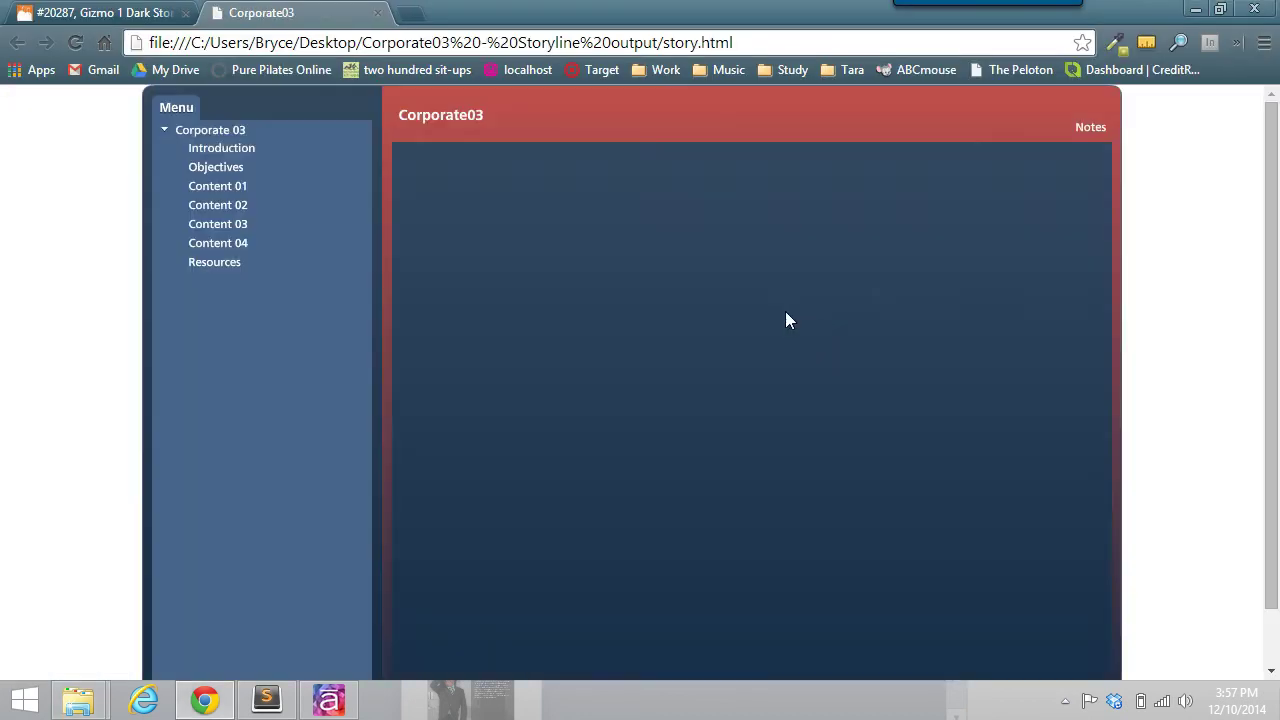
{"action": "scroll", "coordinate": [452, 352], "scroll_direction": "down", "scroll_amount": 1}
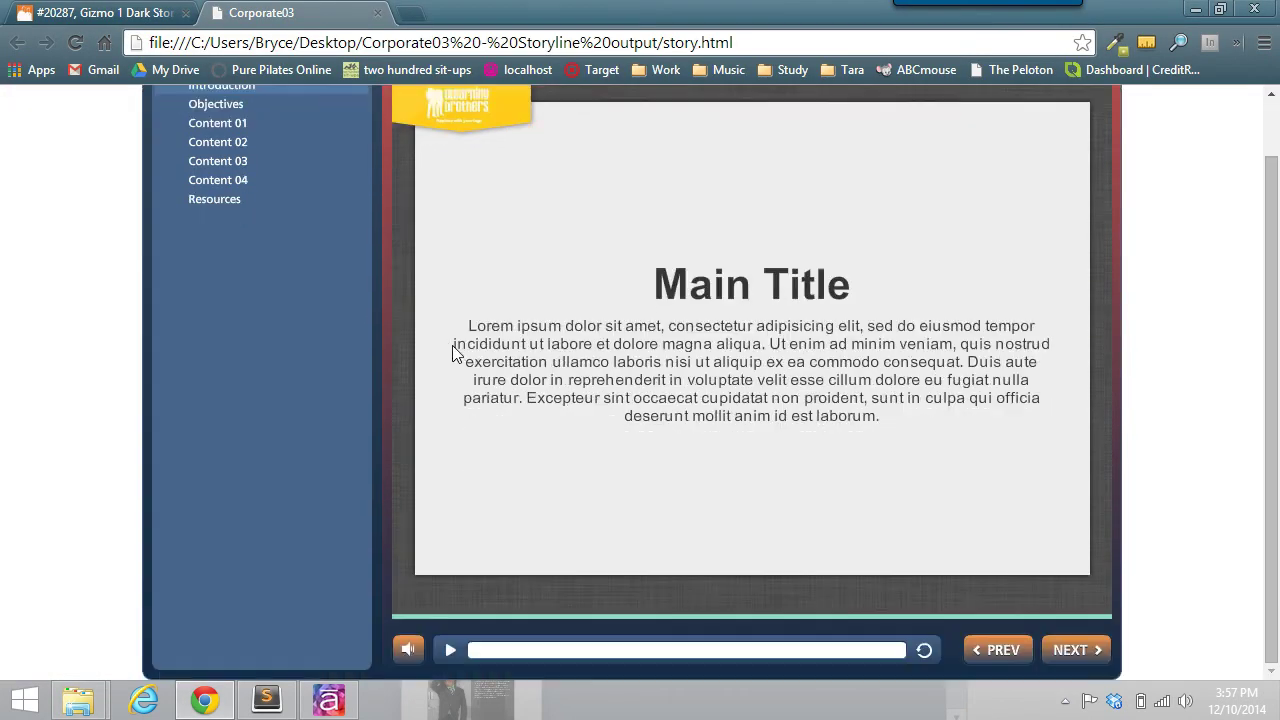
{"action": "scroll", "coordinate": [349, 400], "scroll_direction": "up", "scroll_amount": 1}
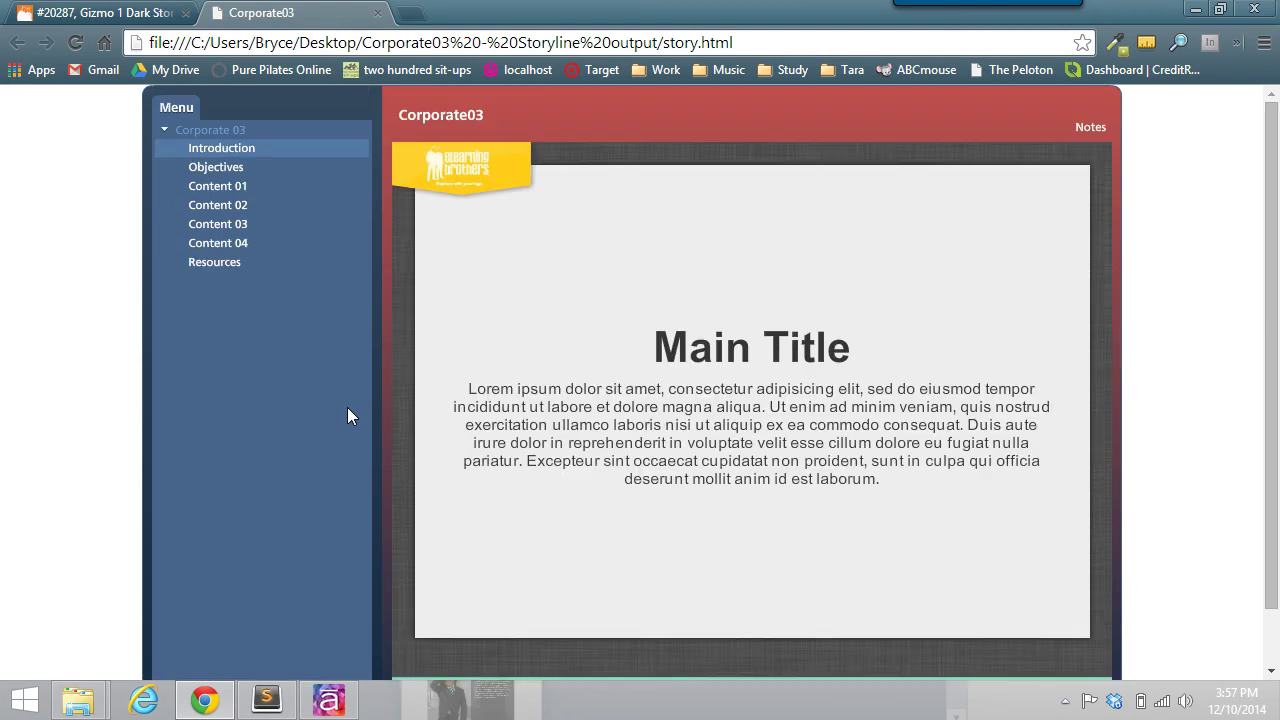
{"action": "scroll", "coordinate": [350, 297], "scroll_direction": "down", "scroll_amount": 1}
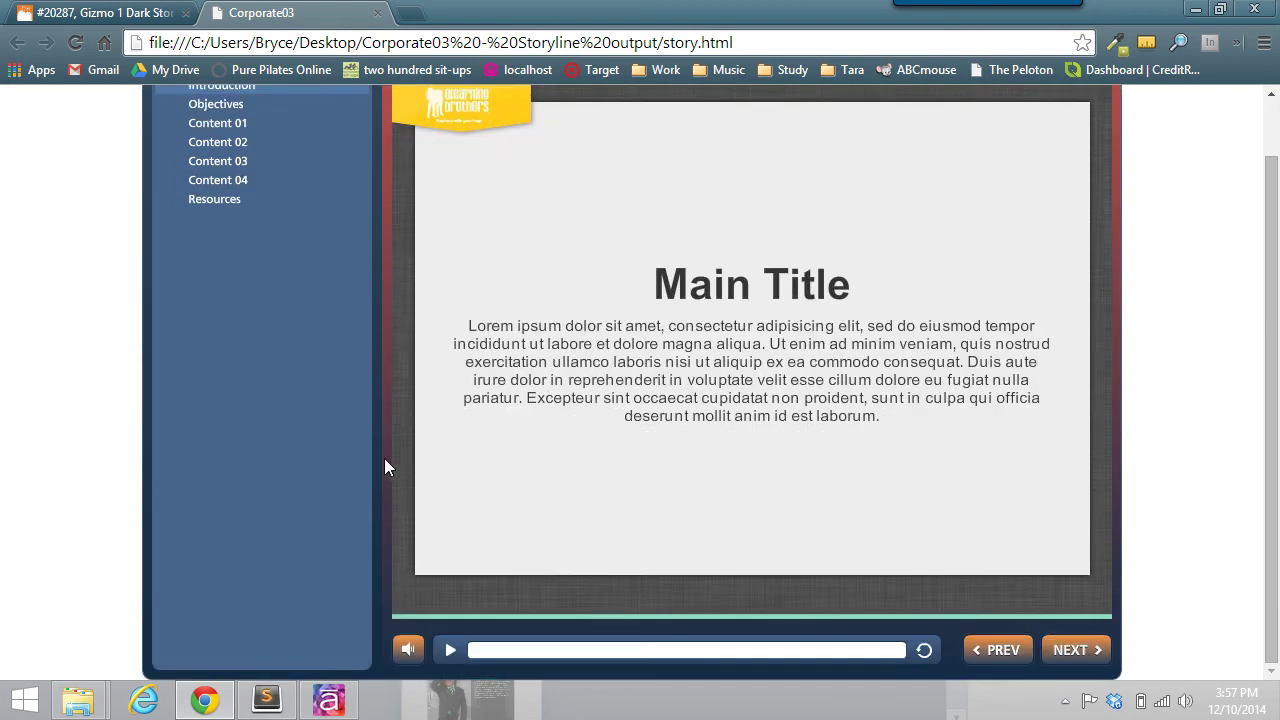
{"action": "scroll", "coordinate": [377, 485], "scroll_direction": "up", "scroll_amount": 1}
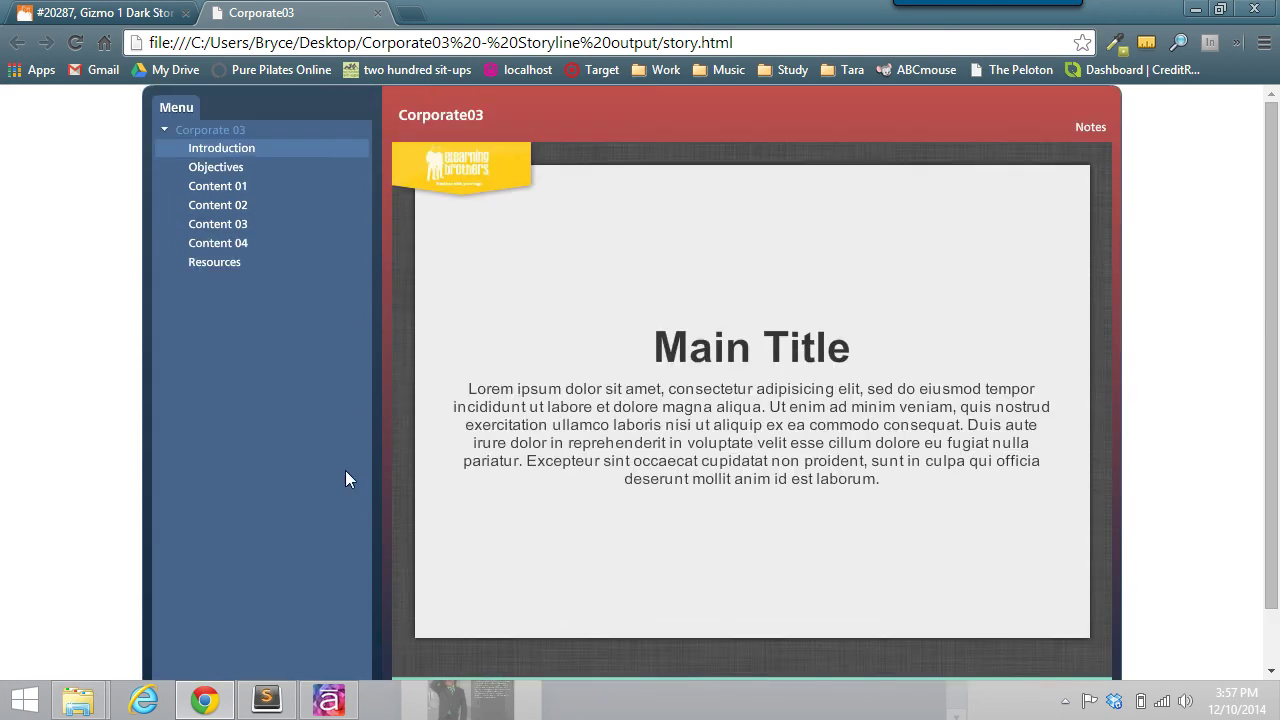
{"action": "scroll", "coordinate": [345, 479], "scroll_direction": "down", "scroll_amount": 1}
Step: Show the skin and Corporate03 output folders side by side and open the Gizmo - SL2 (720x540) skin folder
{"action": "mouse_move", "coordinate": [80, 702]}
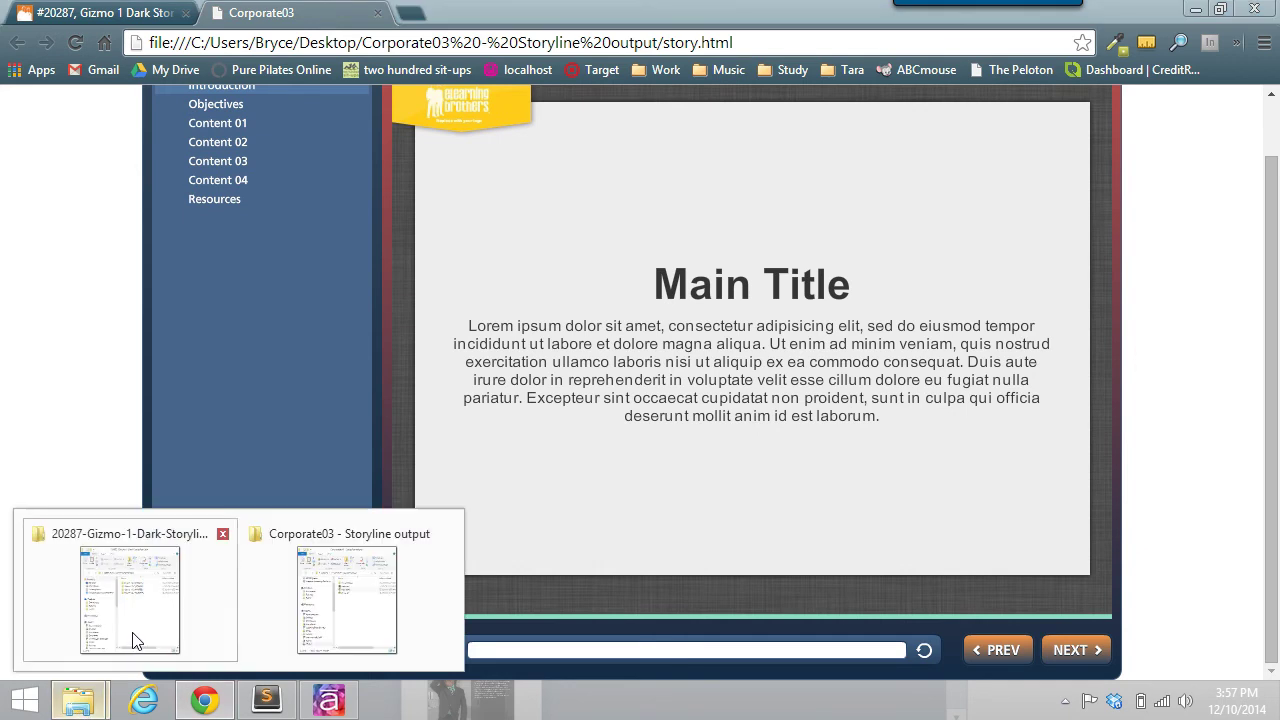
{"action": "left_click", "coordinate": [137, 641]}
{"action": "left_click", "coordinate": [371, 614]}
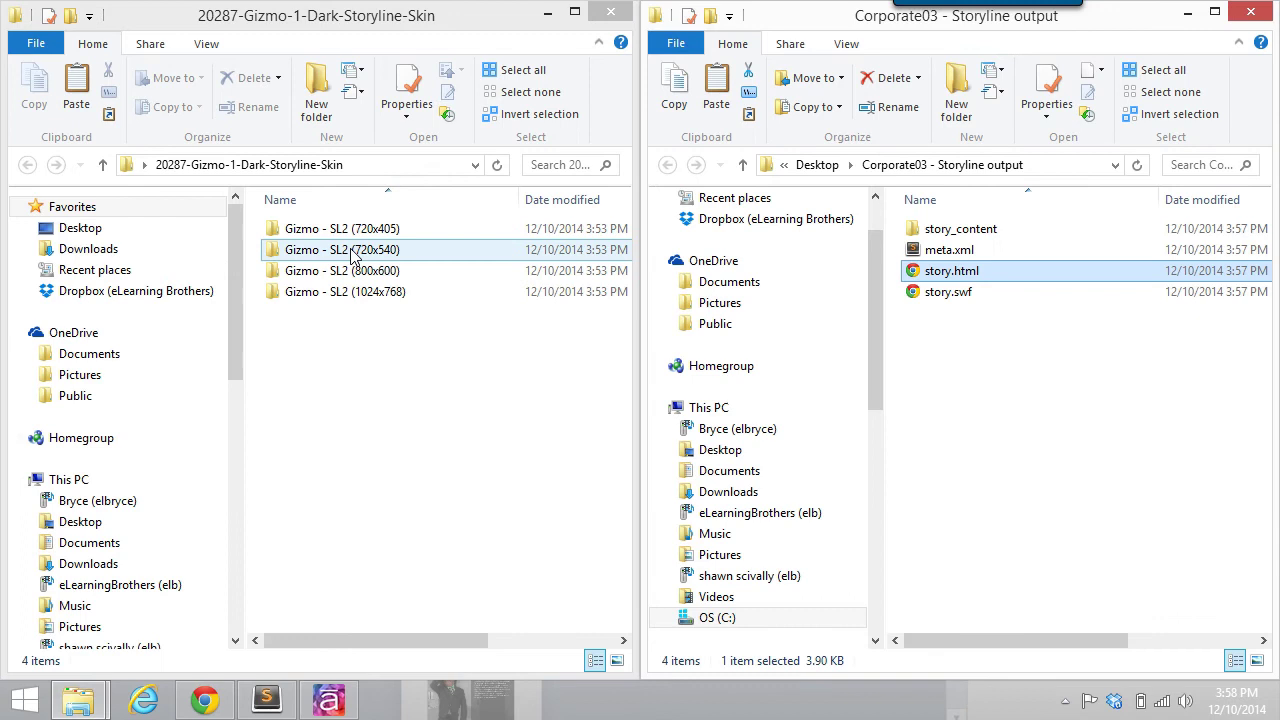
{"action": "double_click", "coordinate": [352, 255]}
Step: Move frame.swf from the skin folder into the output's story_content folder, replacing the existing file
{"action": "left_click", "coordinate": [310, 232]}
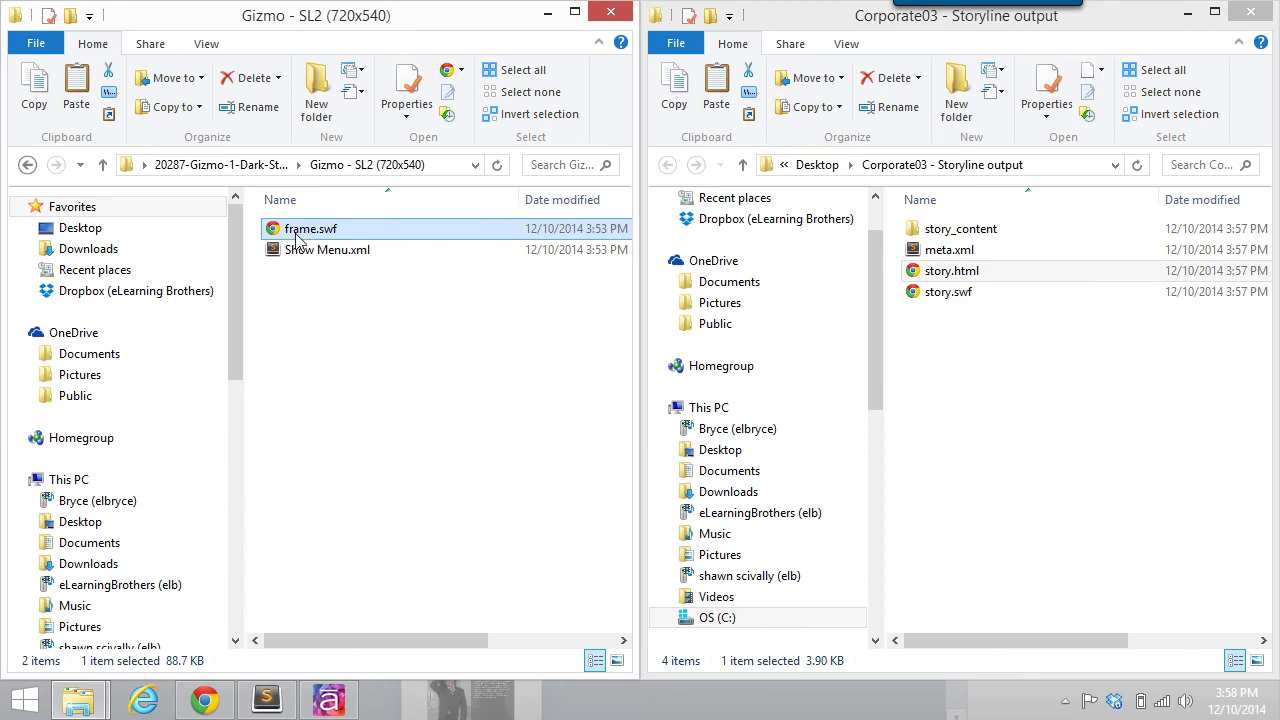
{"action": "double_click", "coordinate": [945, 229]}
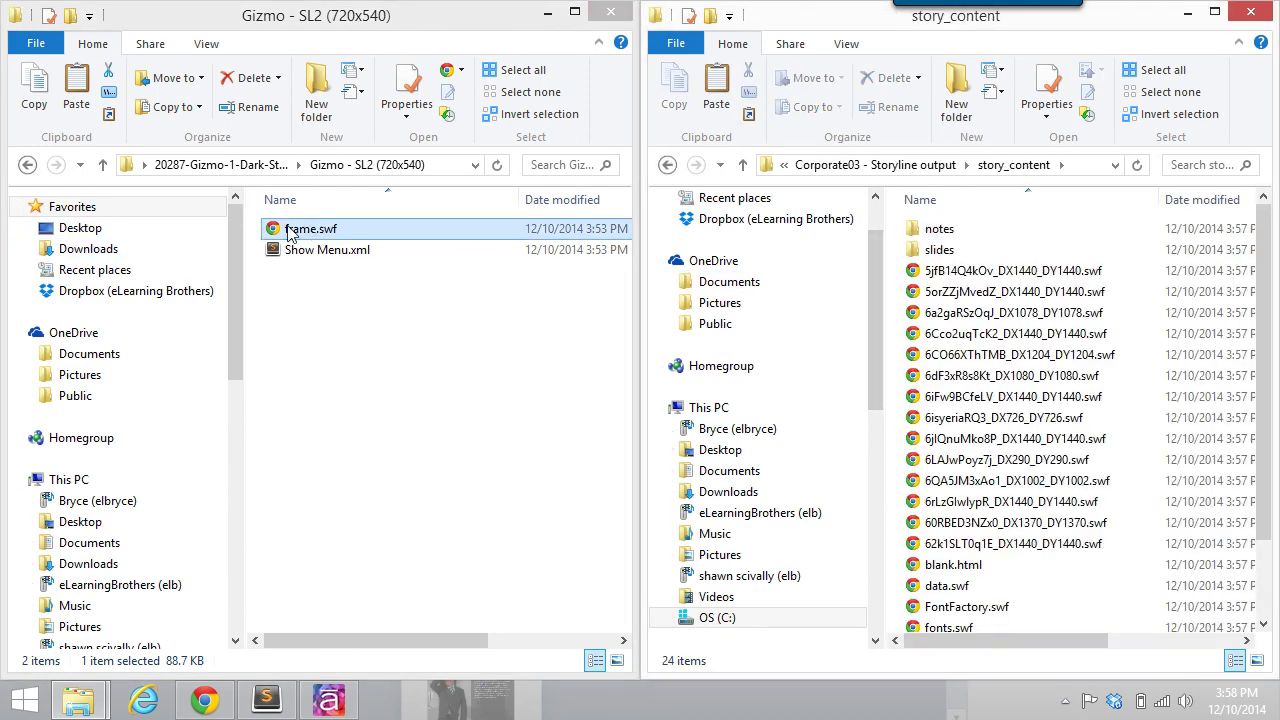
{"action": "left_click_drag", "start_coordinate": [300, 229], "coordinate": [1055, 597]}
{"action": "left_click", "coordinate": [549, 193]}
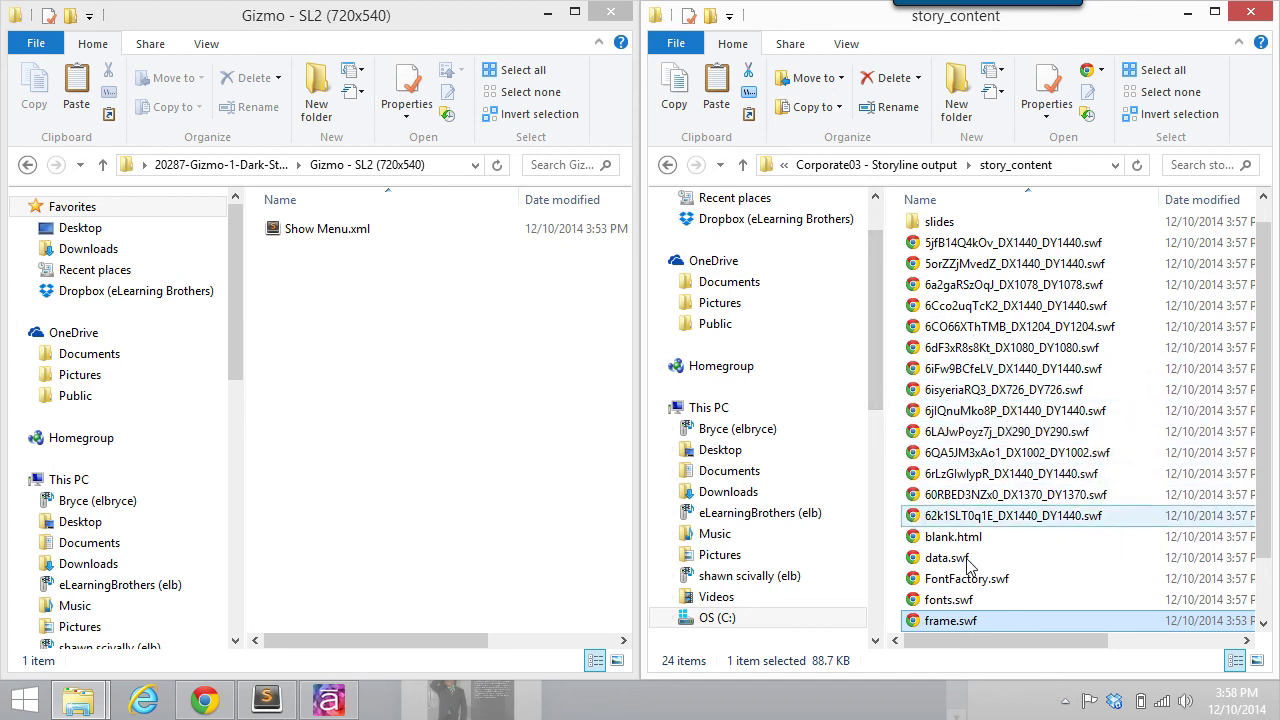
{"action": "scroll", "coordinate": [1000, 555], "scroll_direction": "down", "scroll_amount": 1}
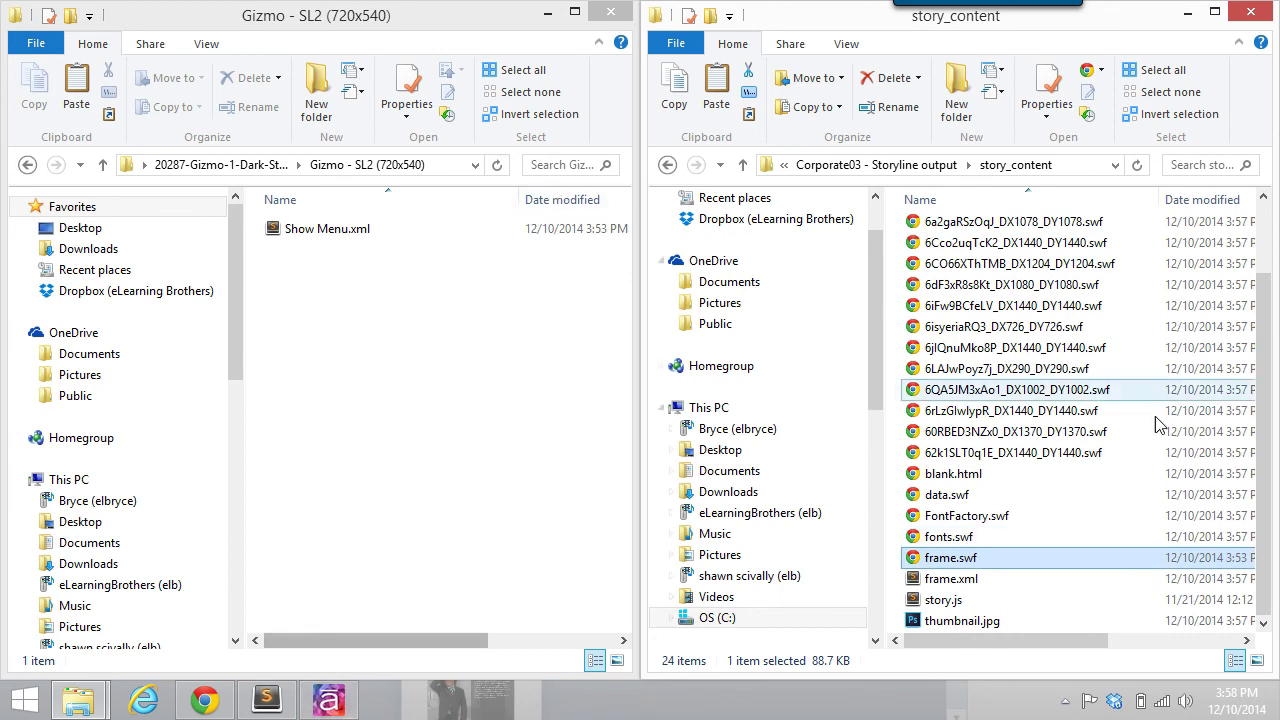
Step: Go back to the Corporate03 output folder and open story.html in the browser to inspect the skinned player
{"action": "left_click", "coordinate": [926, 166]}
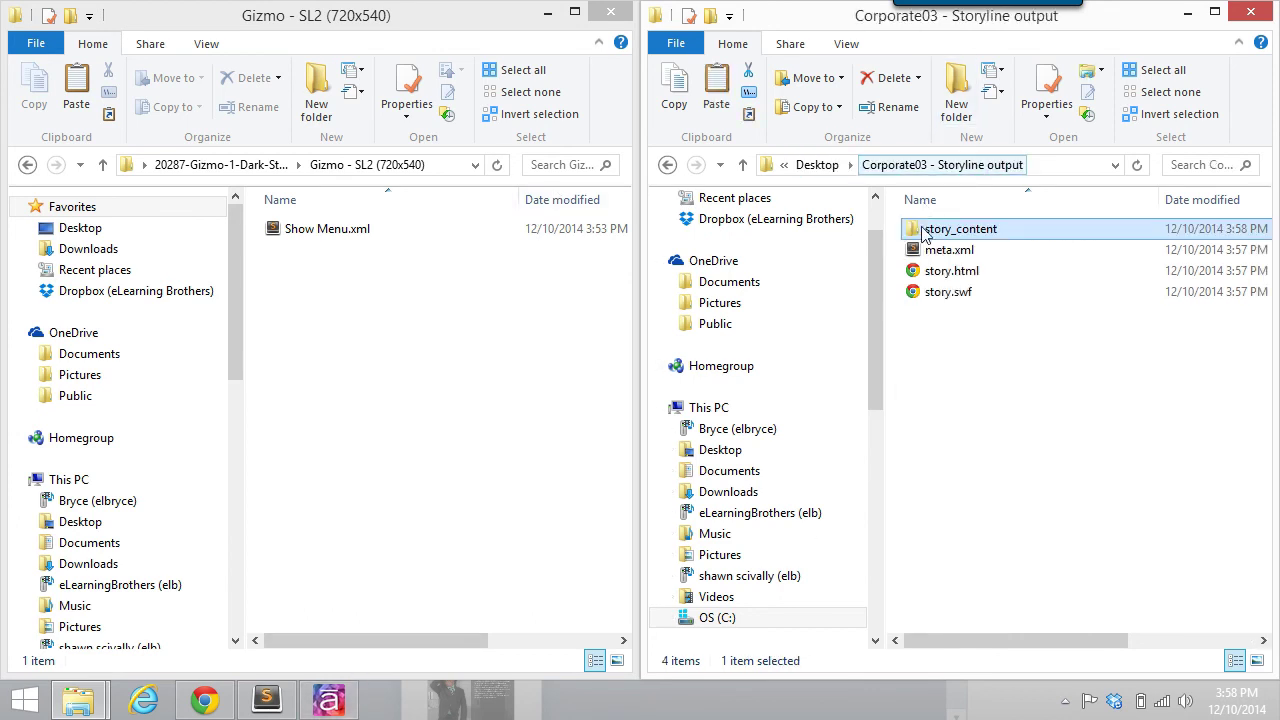
{"action": "double_click", "coordinate": [938, 276]}
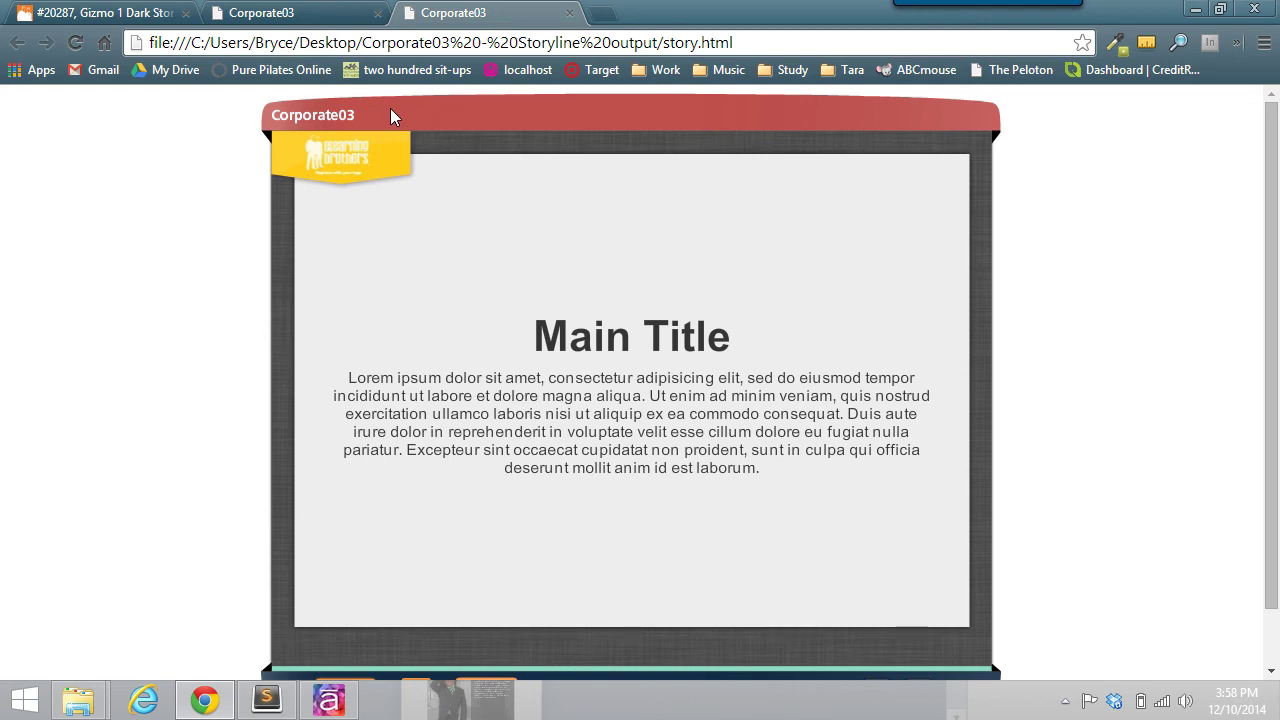
{"action": "scroll", "coordinate": [723, 274], "scroll_direction": "down", "scroll_amount": 1}
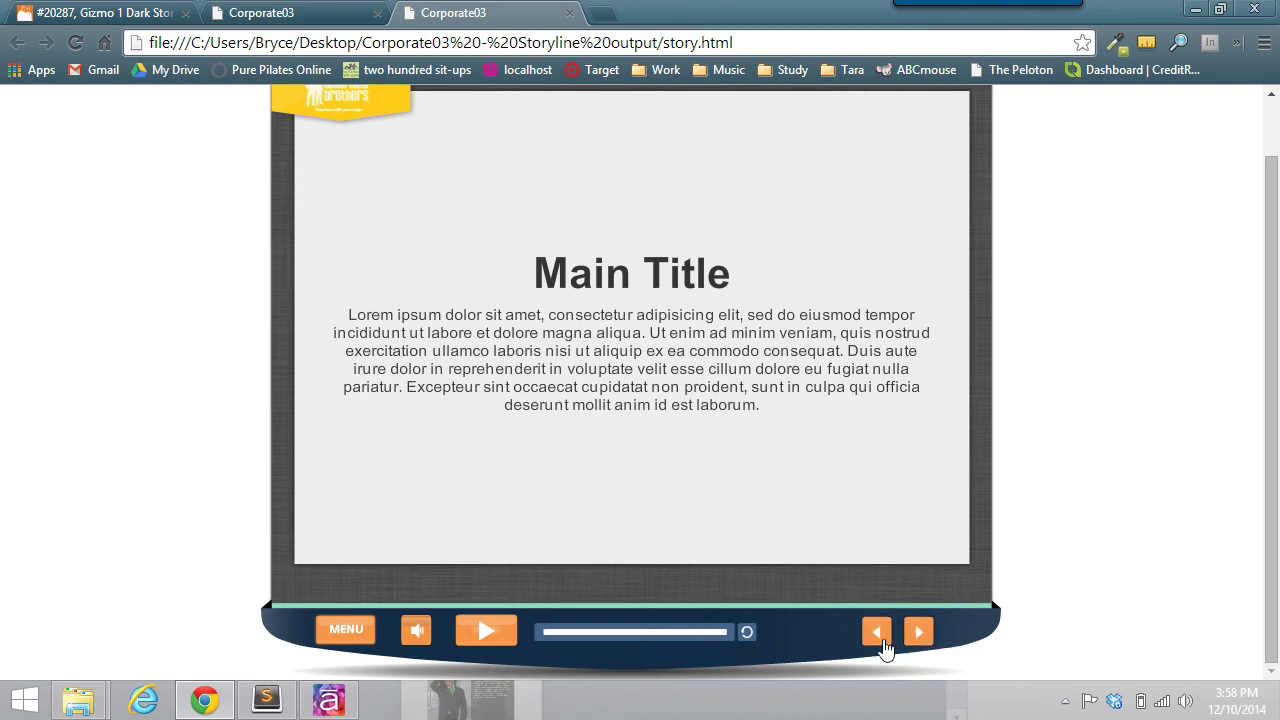
{"action": "scroll", "coordinate": [1113, 564], "scroll_direction": "up", "scroll_amount": 1}
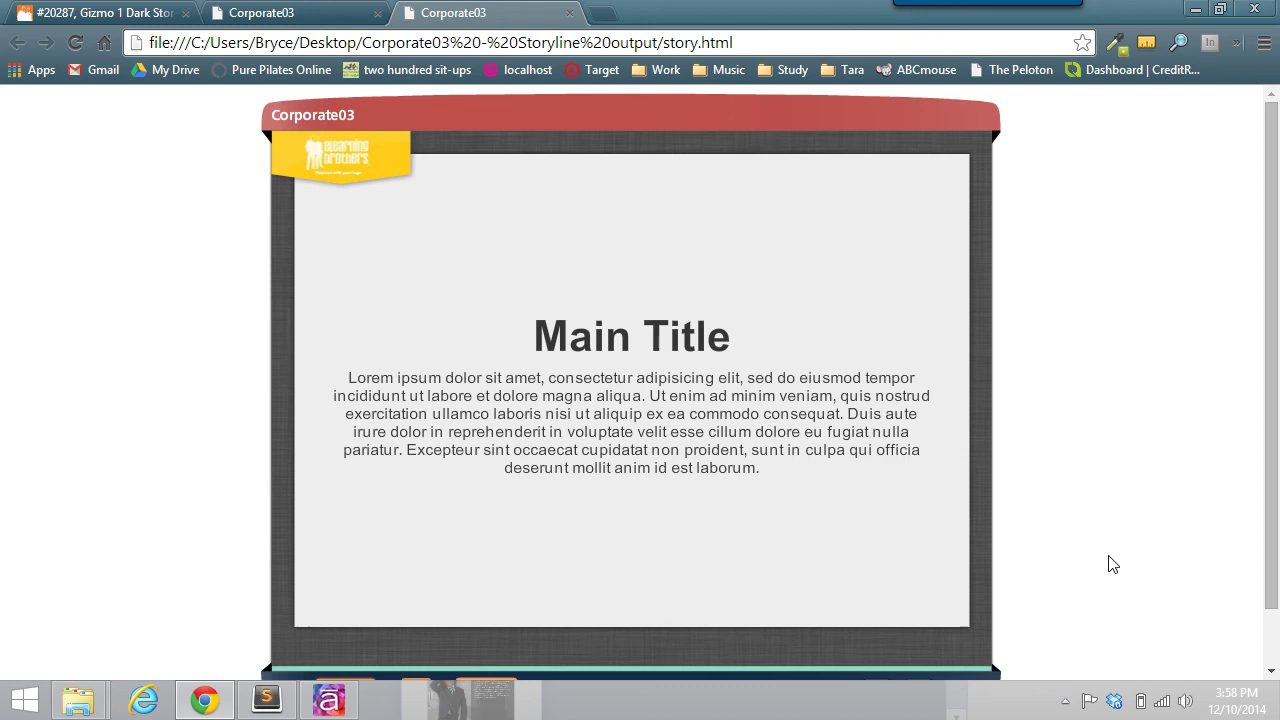
{"action": "scroll", "coordinate": [1104, 561], "scroll_direction": "down", "scroll_amount": 1}
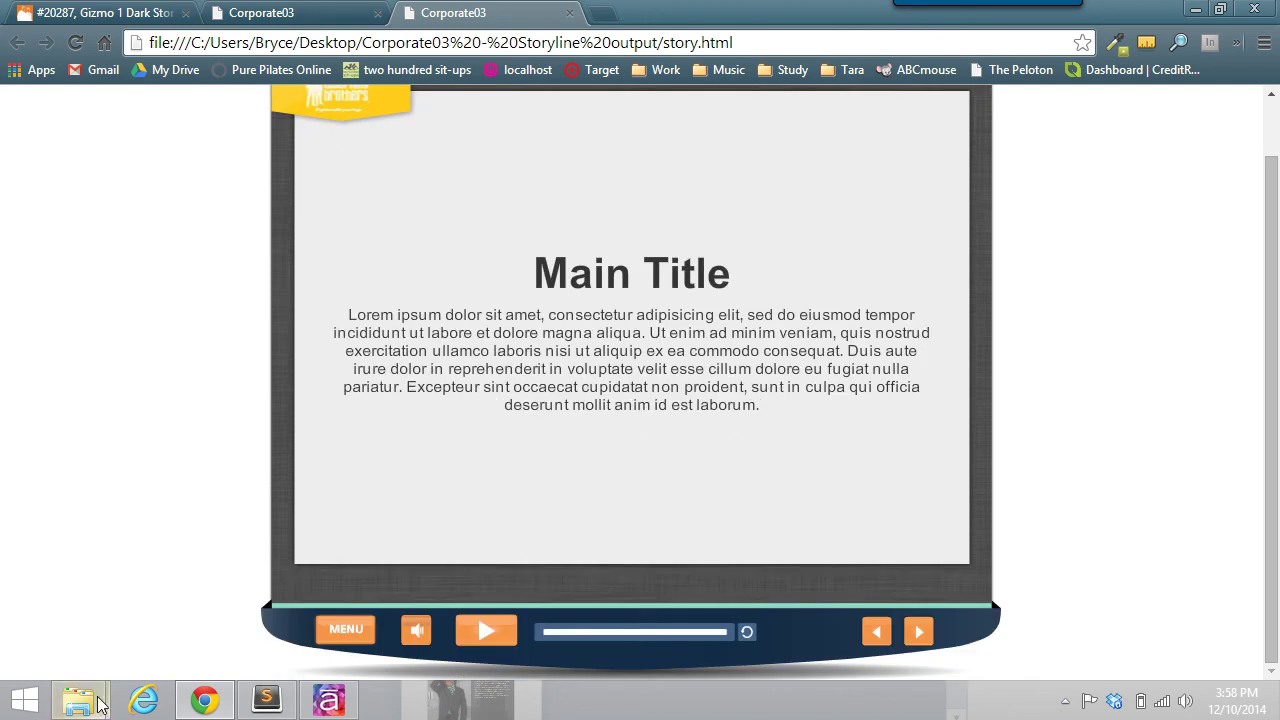
Step: Point out Show Menu.xml in the Gizmo - SL2 (720x540) folder and return to the published page in the browser
{"action": "mouse_move", "coordinate": [95, 700]}
{"action": "left_click", "coordinate": [125, 625]}
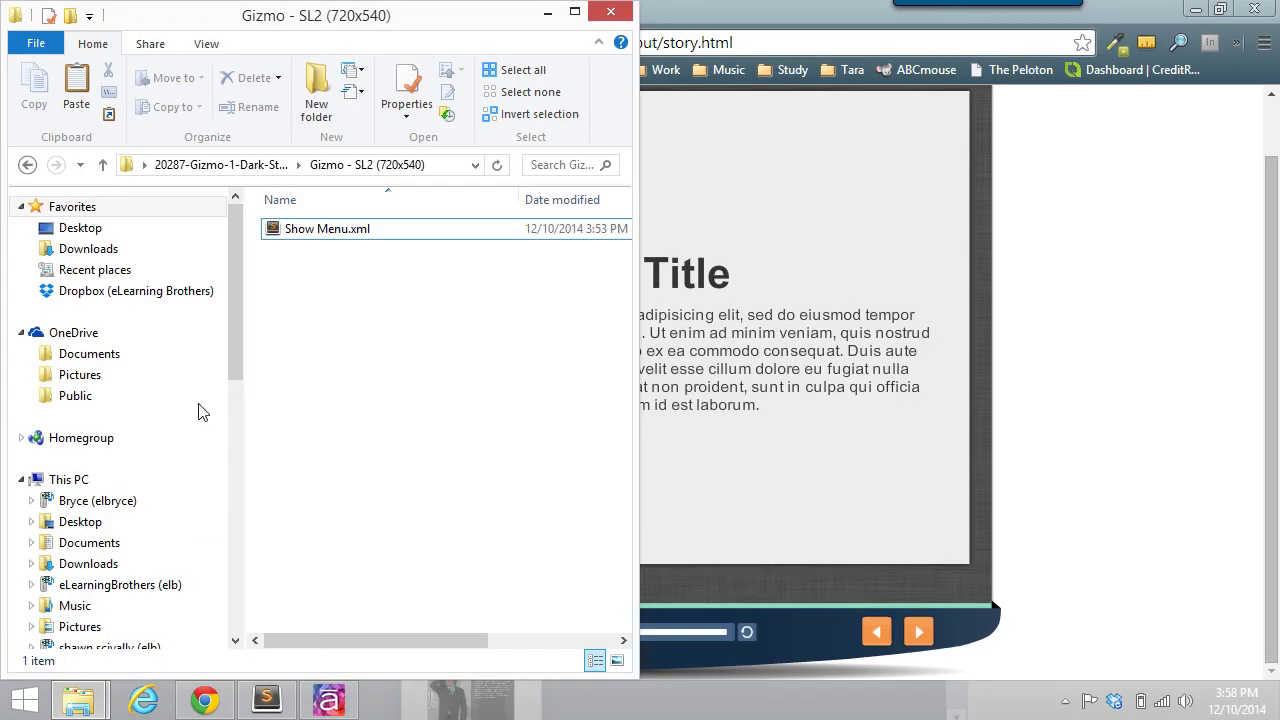
{"action": "left_click", "coordinate": [312, 238]}
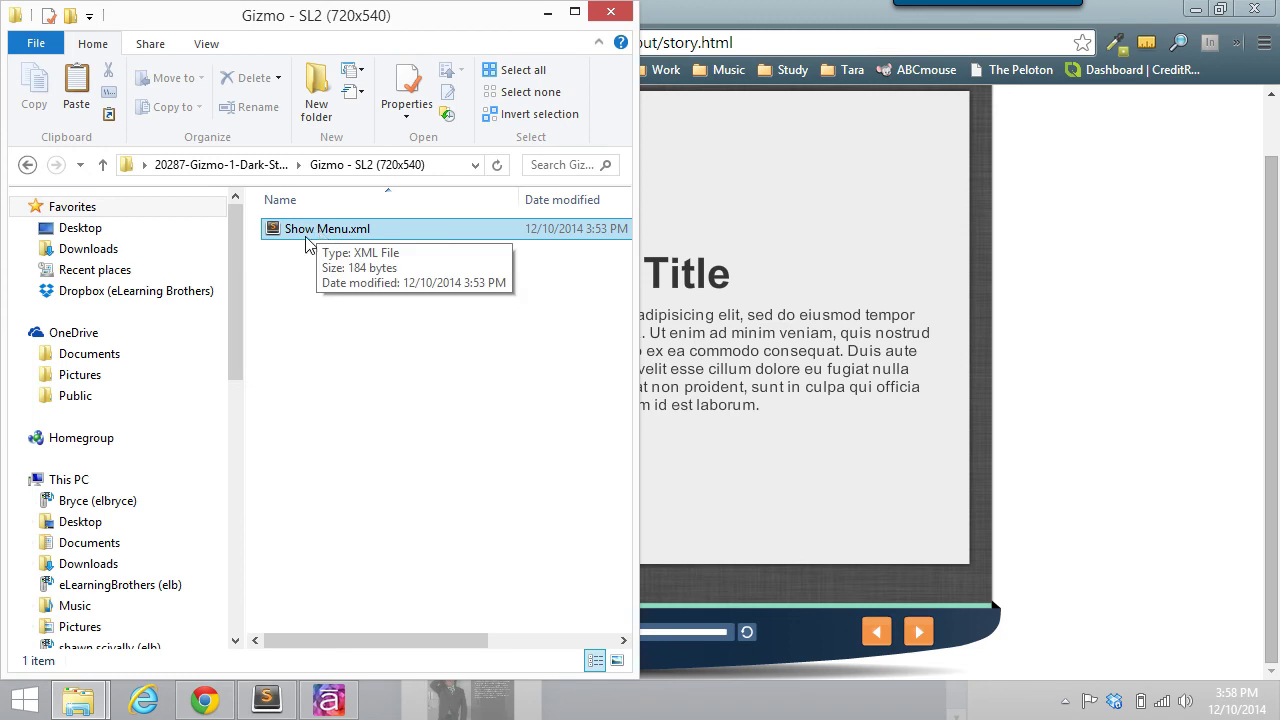
{"action": "left_click", "coordinate": [302, 253]}
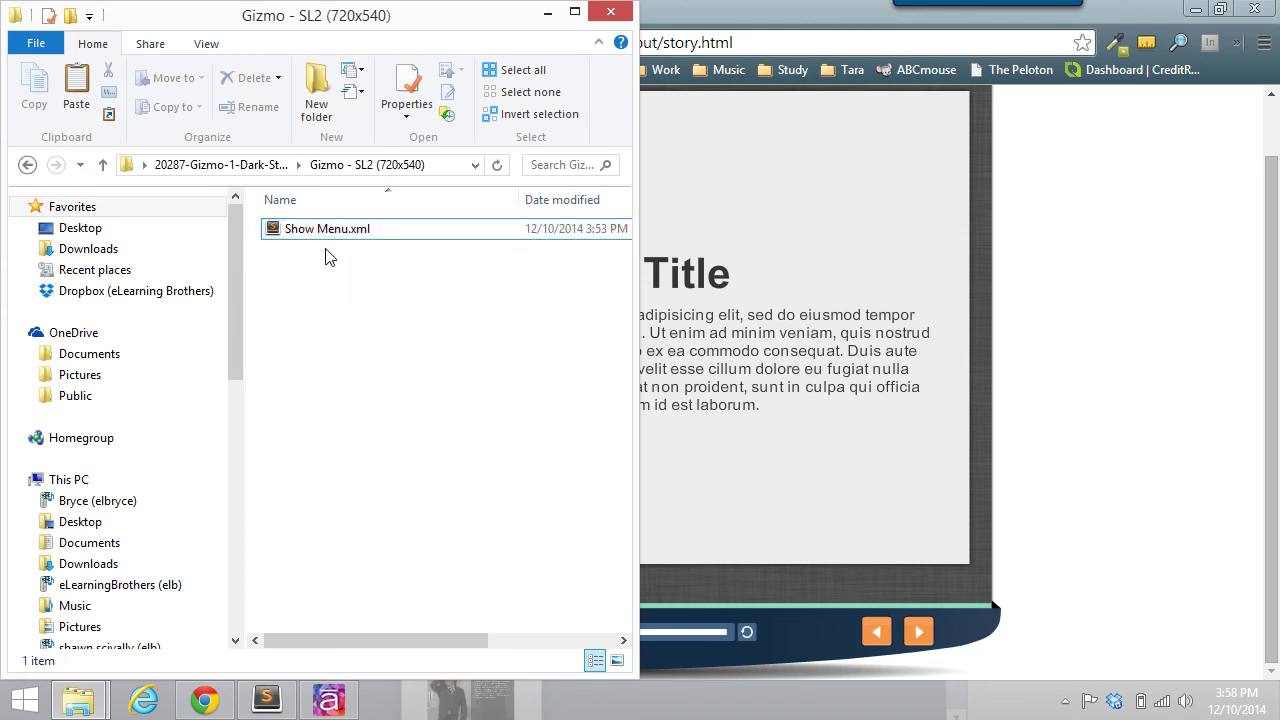
{"action": "left_click", "coordinate": [330, 240]}
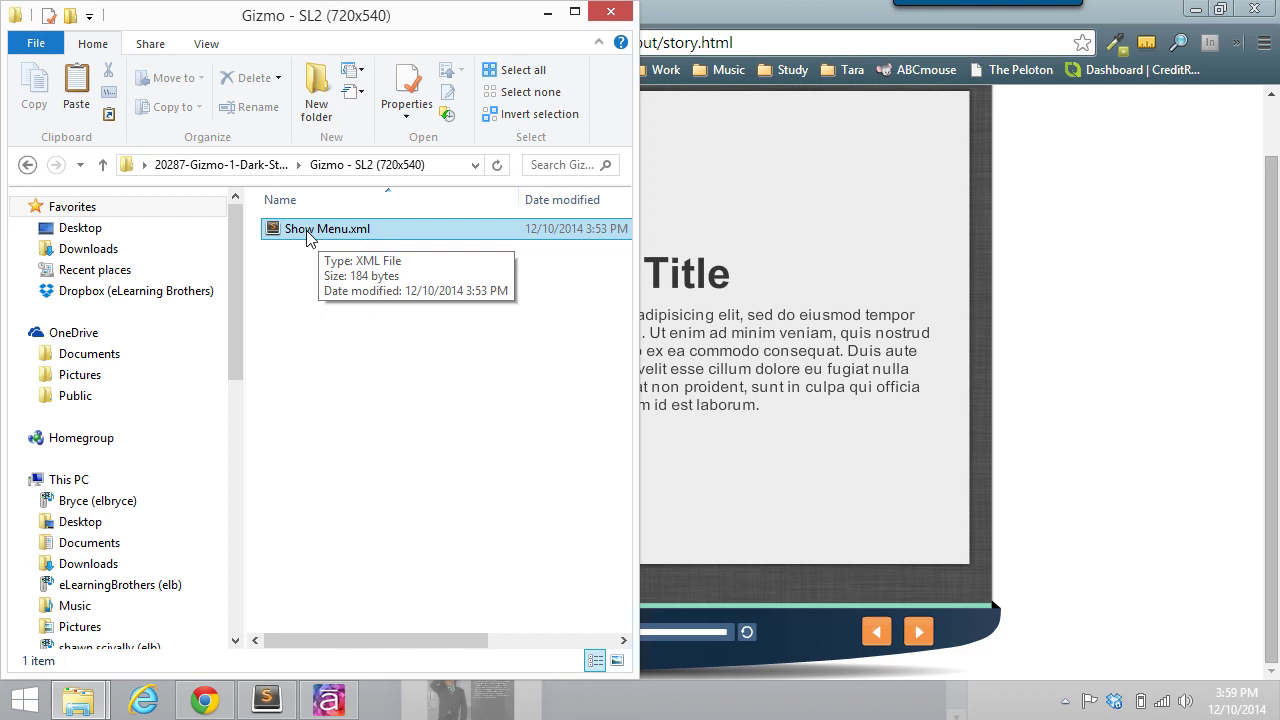
{"action": "left_click", "coordinate": [1070, 257]}
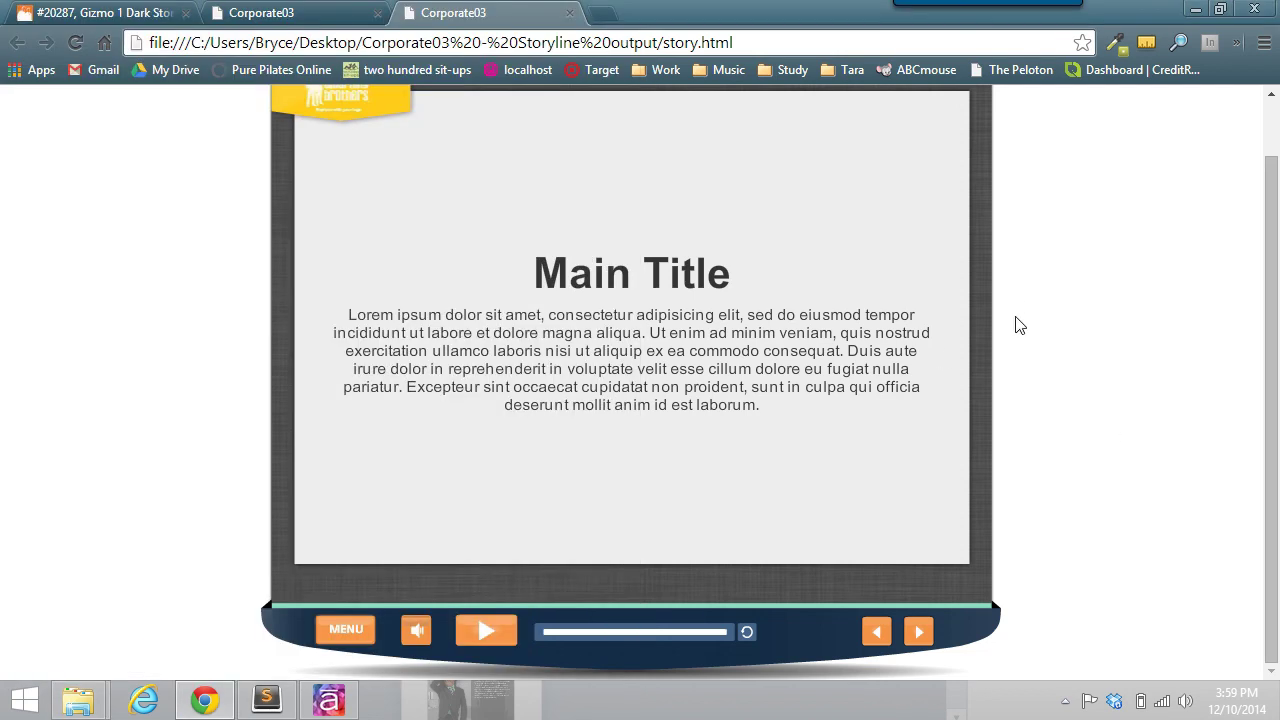
Step: Reload the published page and show and hide the player's menu sidebar
{"action": "scroll", "coordinate": [1018, 325], "scroll_direction": "up", "scroll_amount": 1}
{"action": "left_click", "coordinate": [79, 42]}
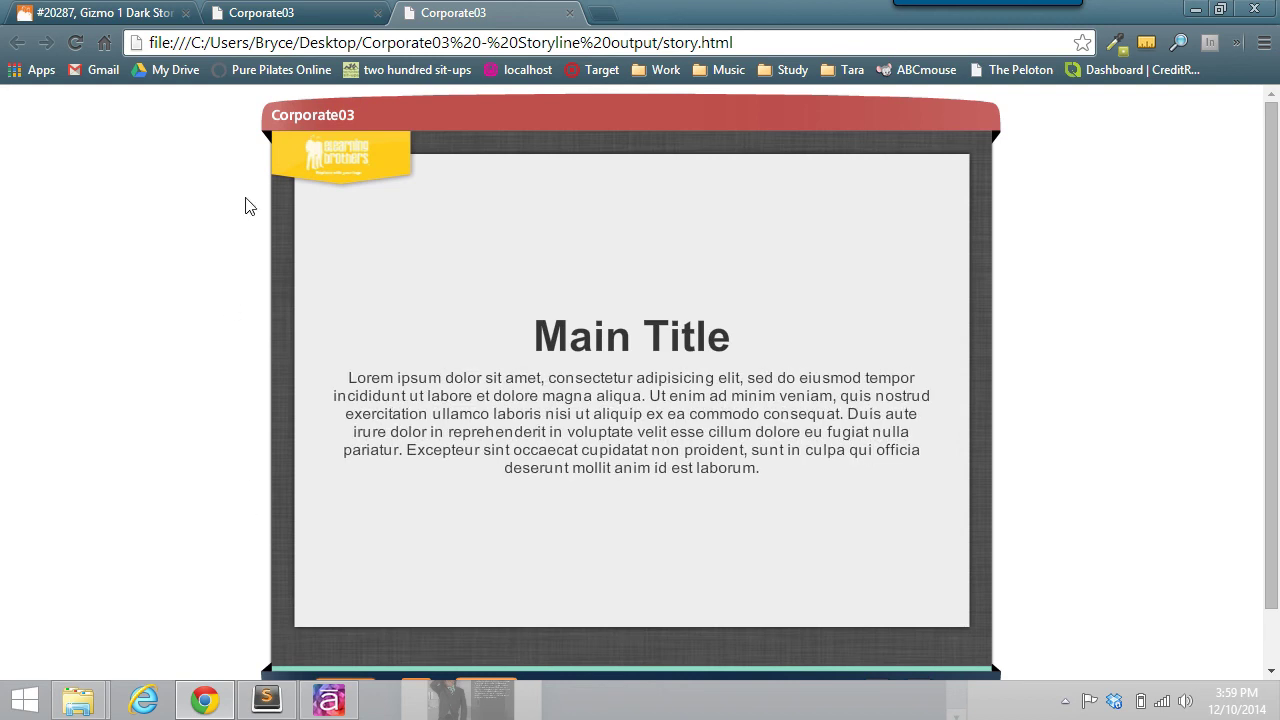
{"action": "scroll", "coordinate": [258, 340], "scroll_direction": "down", "scroll_amount": 1}
{"action": "left_click", "coordinate": [337, 632]}
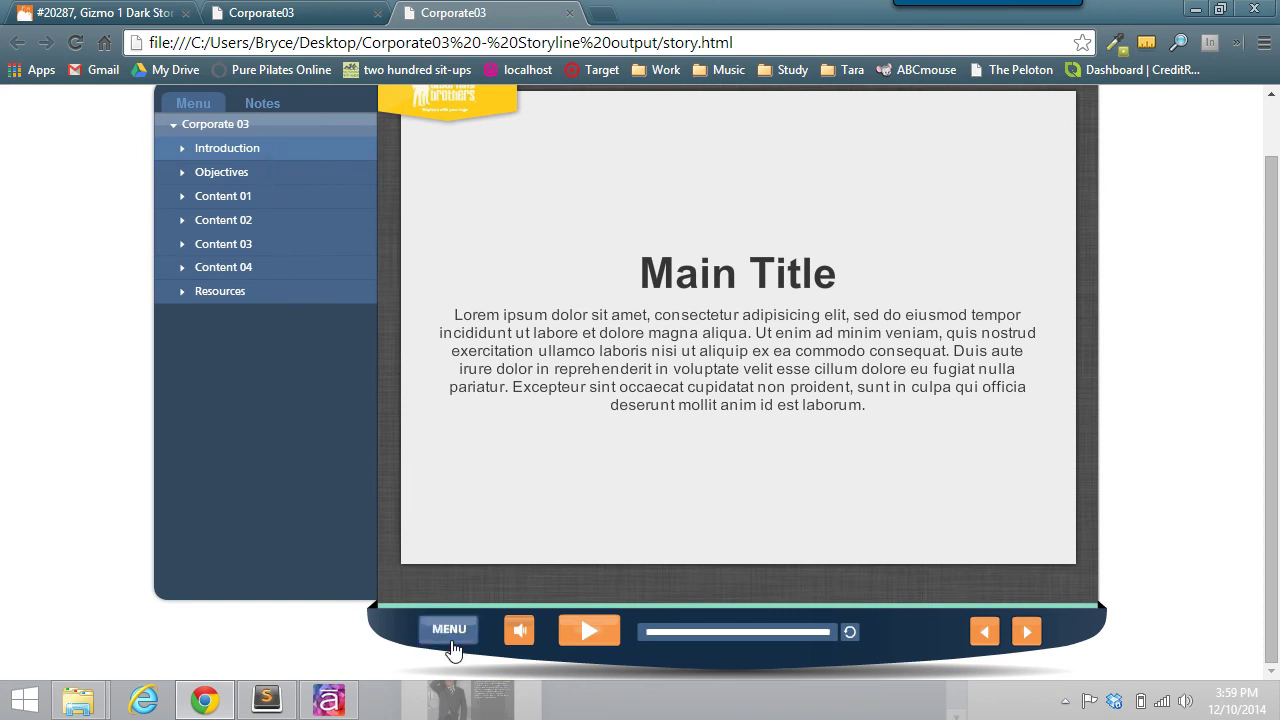
{"action": "left_click", "coordinate": [453, 645]}
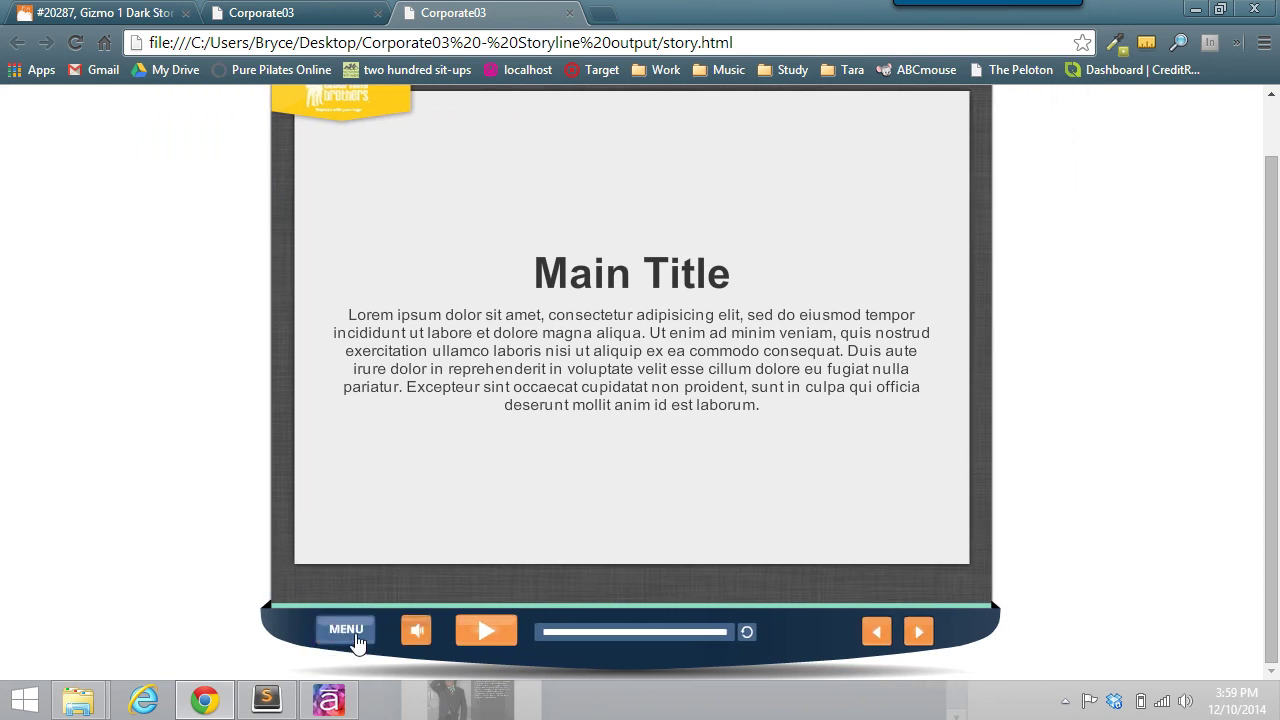
{"action": "left_click", "coordinate": [357, 643]}
{"action": "left_click", "coordinate": [463, 632]}
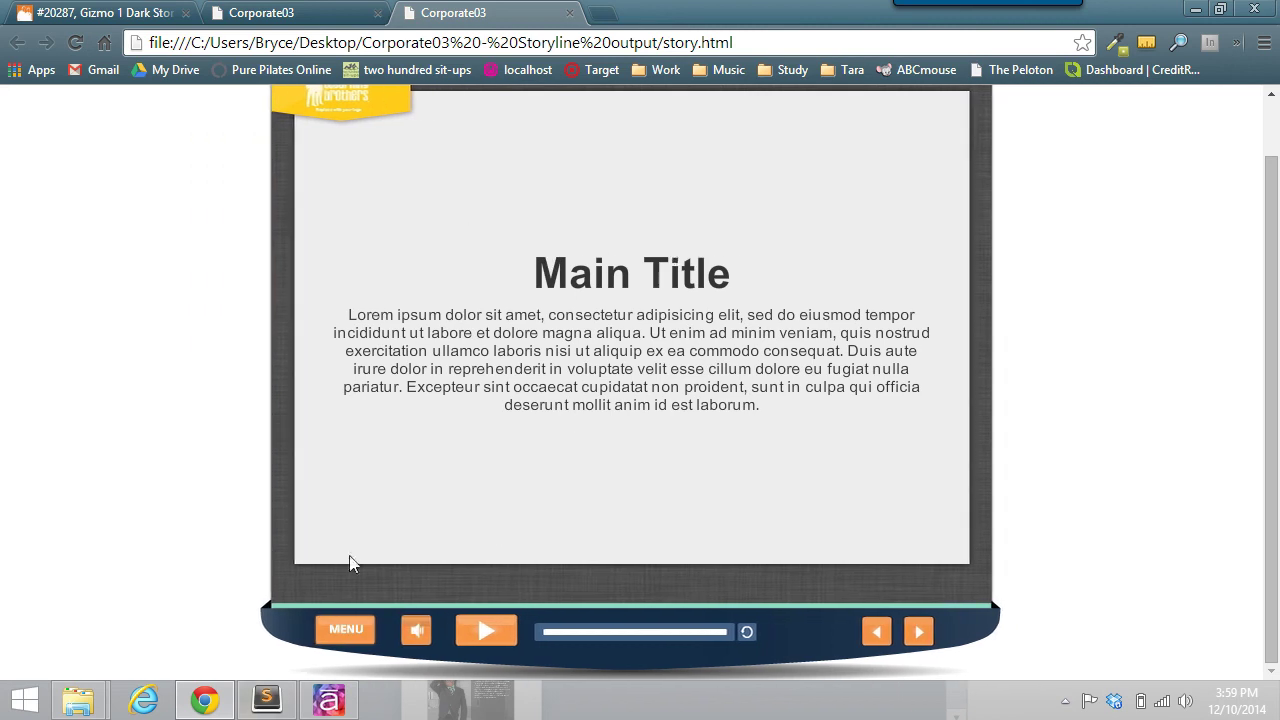
Step: Move Show Menu.xml from the Gizmo - SL2 (720x540) folder into the story_content folder of the Corporate03 output
{"action": "mouse_move", "coordinate": [76, 706]}
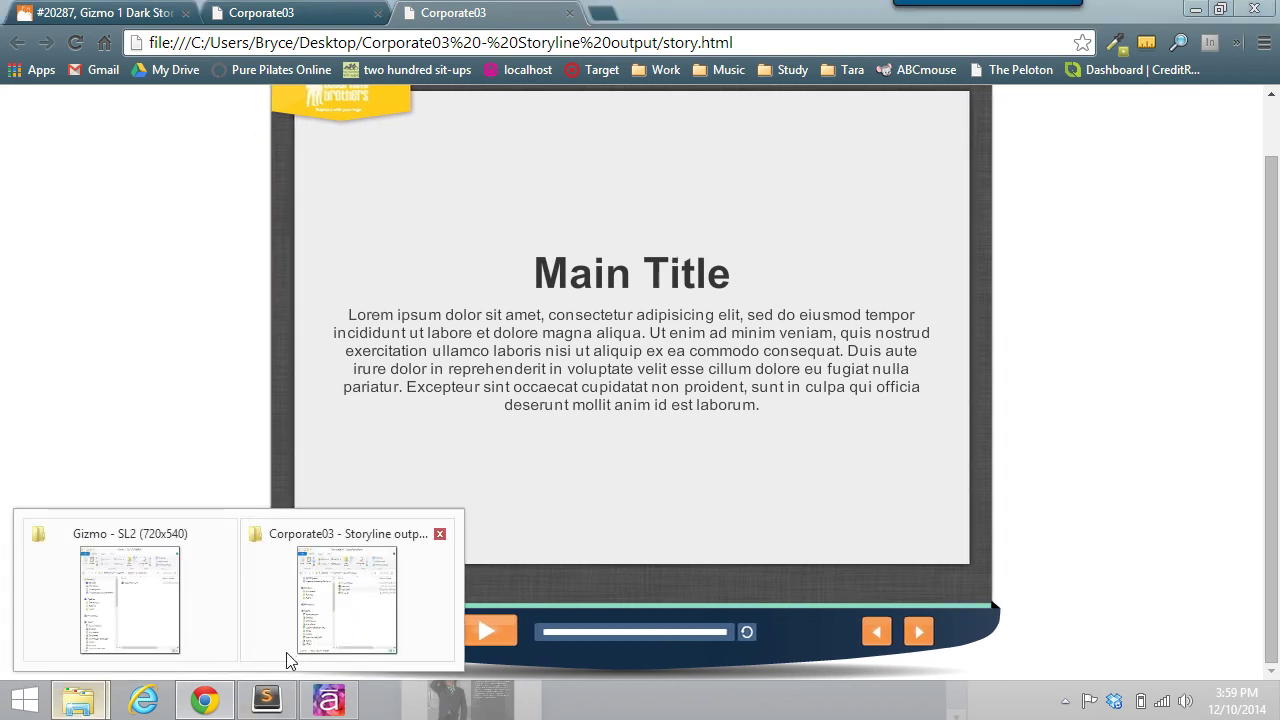
{"action": "left_click", "coordinate": [91, 614]}
{"action": "left_click", "coordinate": [400, 594]}
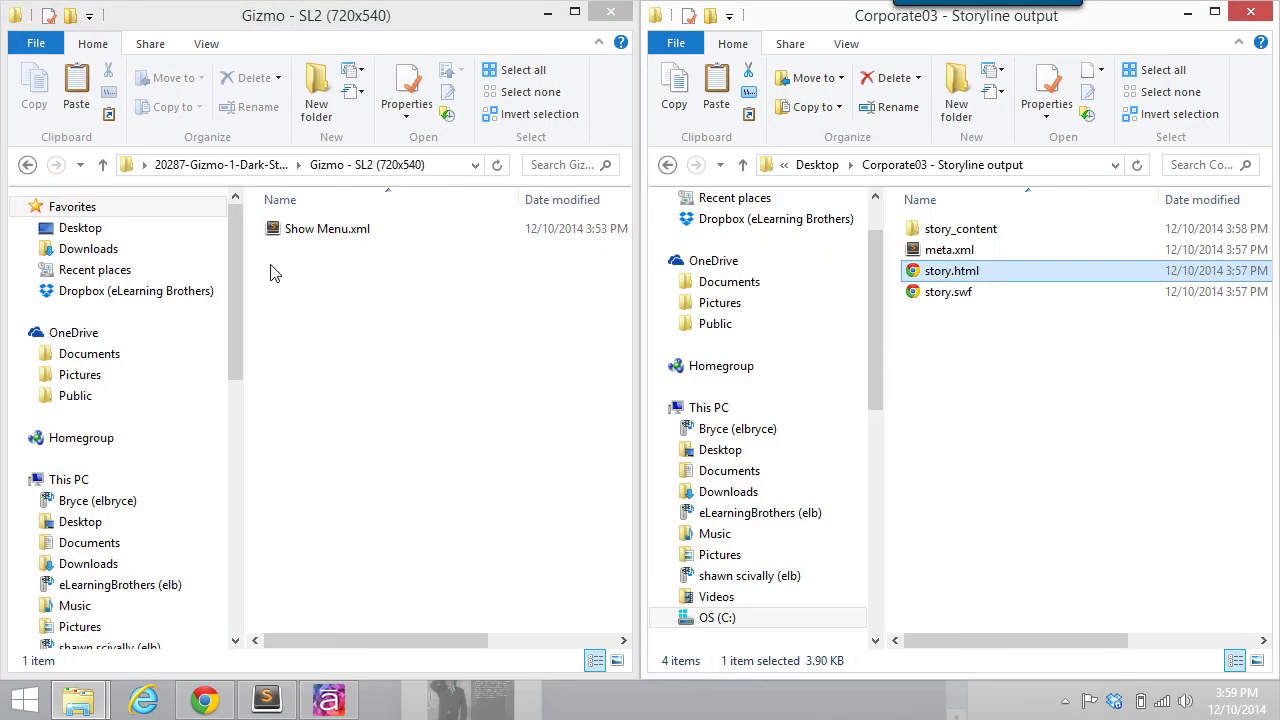
{"action": "left_click", "coordinate": [274, 236]}
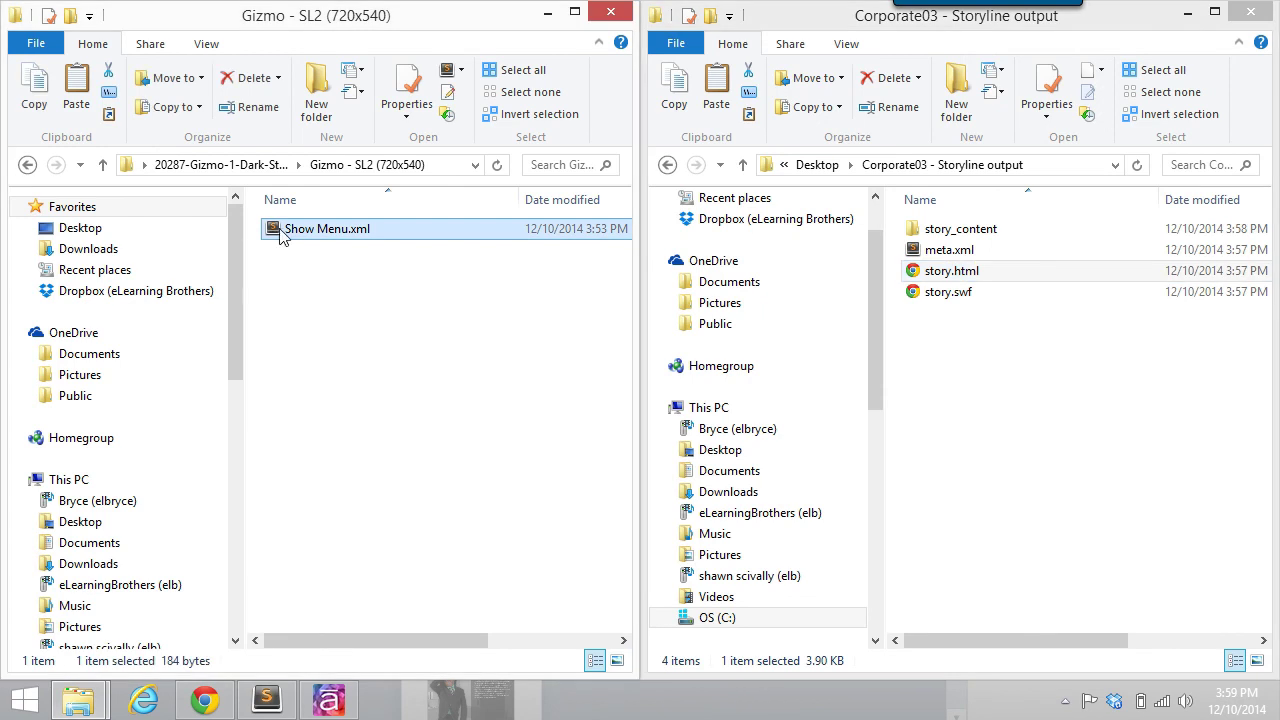
{"action": "left_click", "coordinate": [937, 235]}
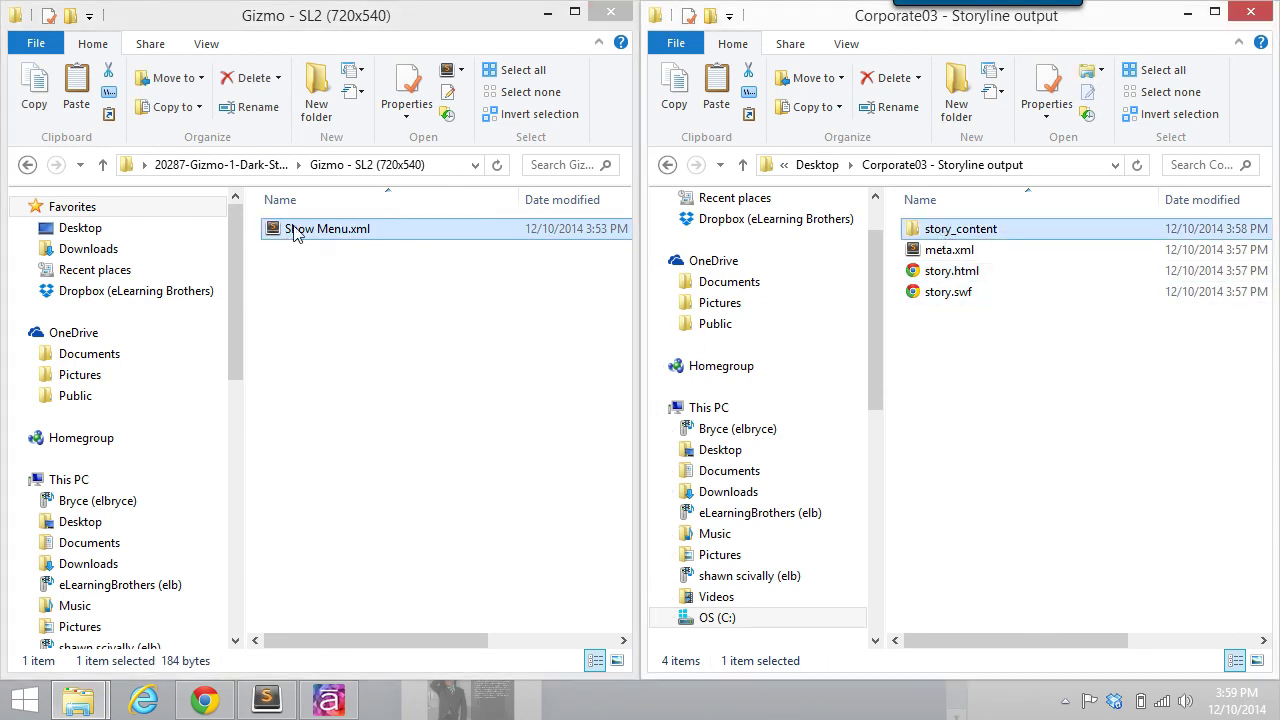
{"action": "left_click_drag", "start_coordinate": [294, 233], "coordinate": [969, 235]}
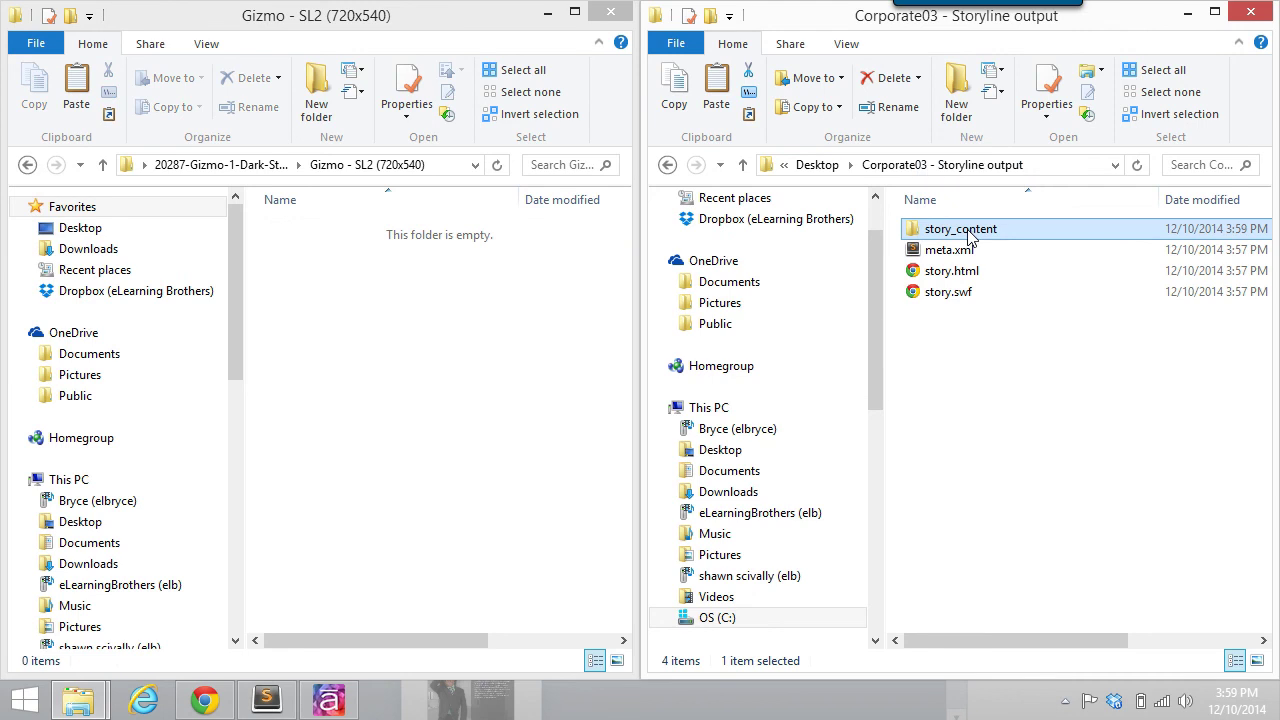
Step: Minimize both folder windows, reload the published page and examine the player's menu sidebar
{"action": "left_click", "coordinate": [1184, 11]}
{"action": "left_click", "coordinate": [548, 12]}
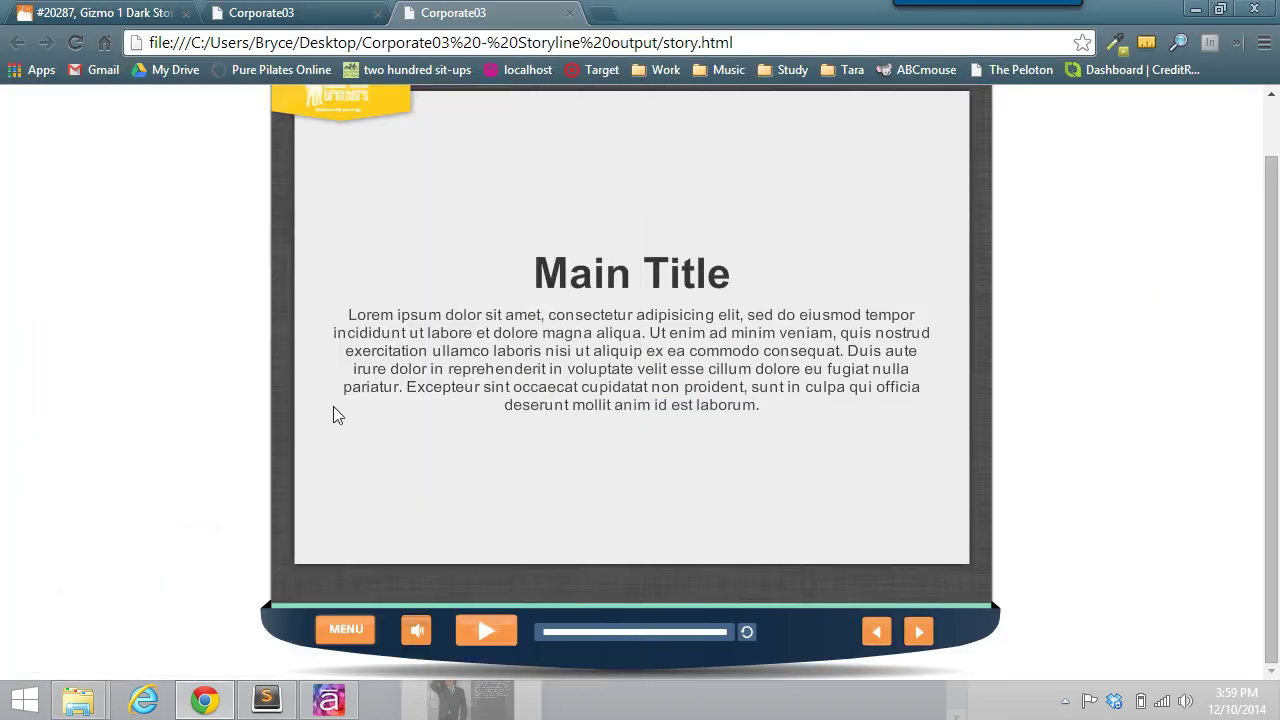
{"action": "left_click", "coordinate": [75, 42]}
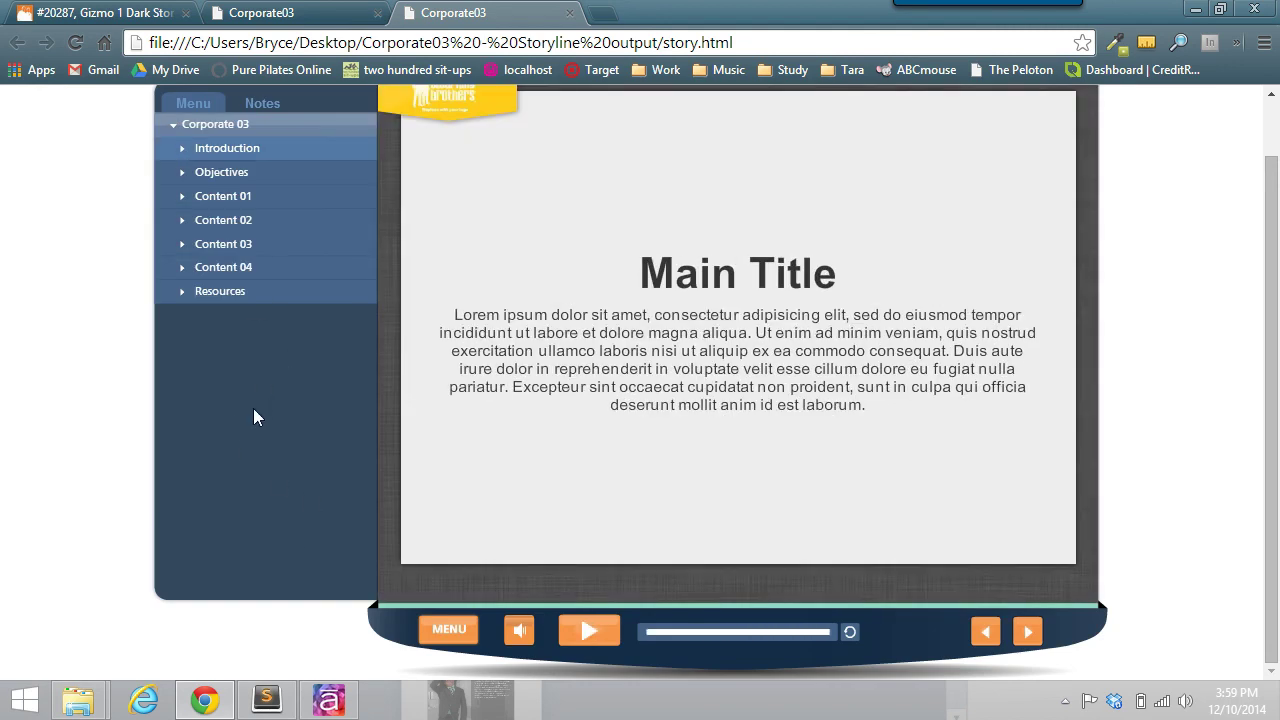
{"action": "scroll", "coordinate": [114, 443], "scroll_direction": "up", "scroll_amount": 1}
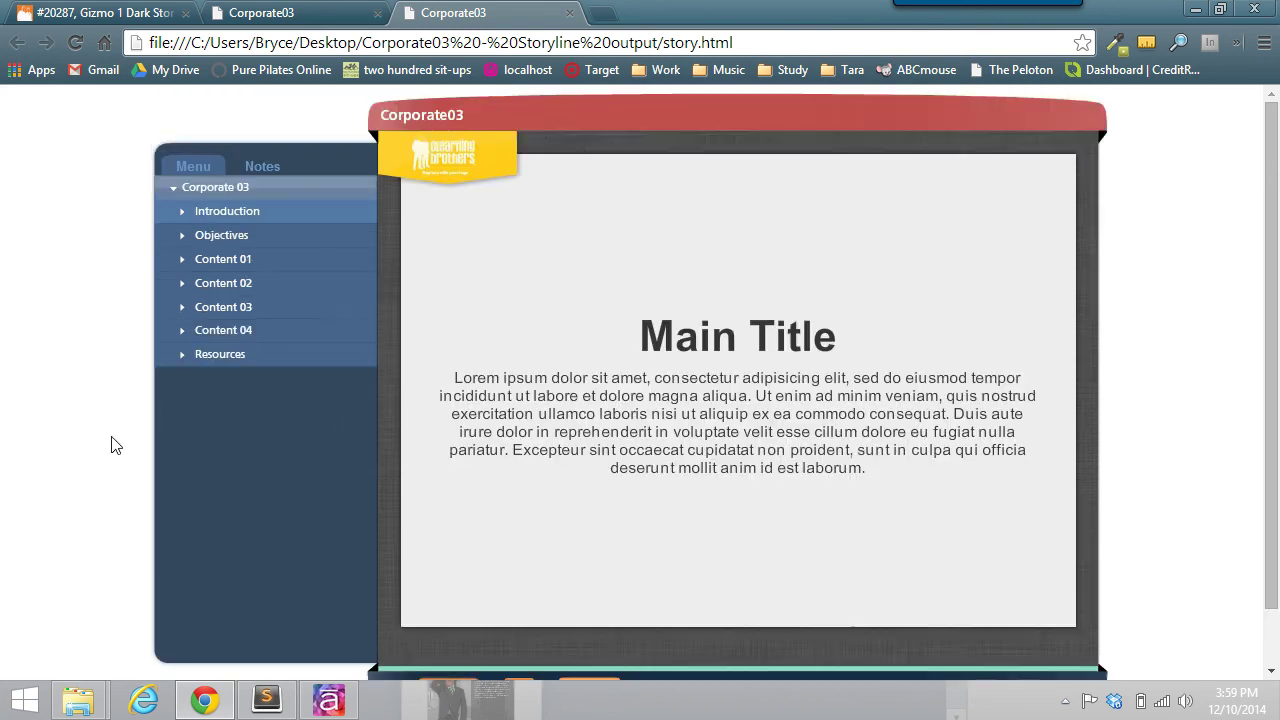
{"action": "scroll", "coordinate": [112, 445], "scroll_direction": "down", "scroll_amount": 1}
{"action": "scroll", "coordinate": [112, 445], "scroll_direction": "up", "scroll_amount": 1}
Step: Return to Articulate Storyline 2, dismiss the publish confirmation and show advanced color editing in the player properties
{"action": "left_click", "coordinate": [328, 700]}
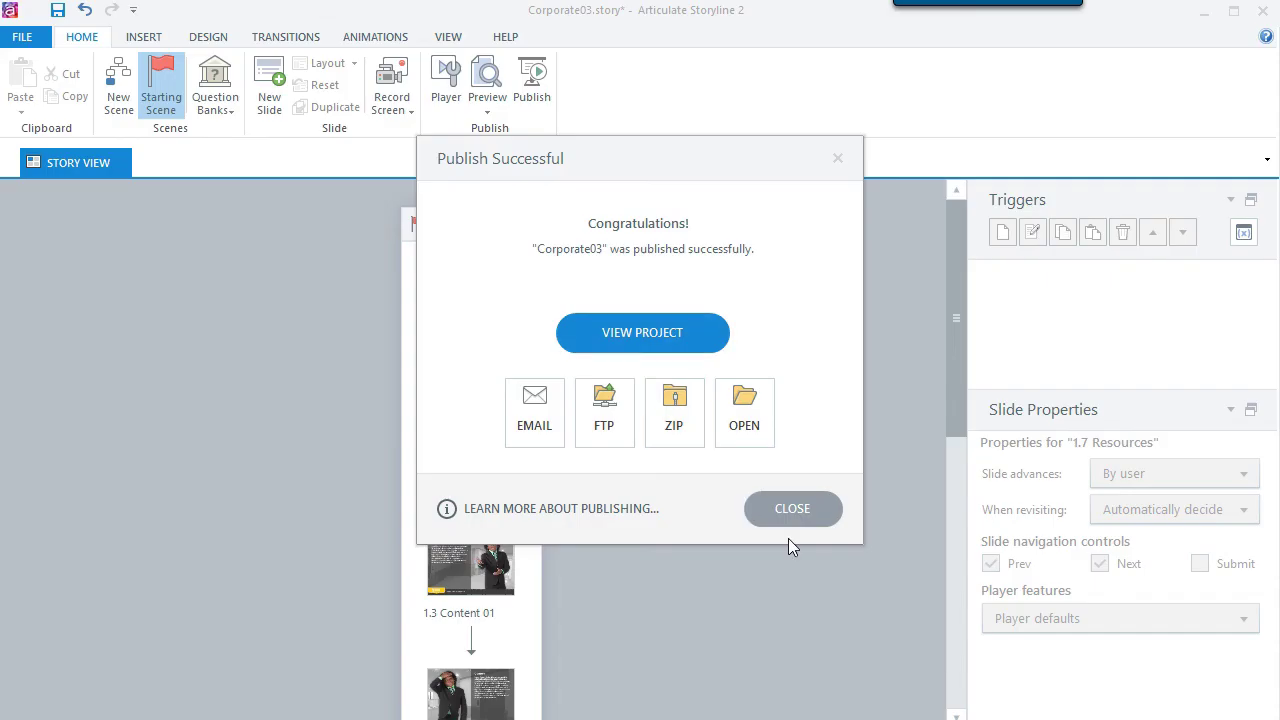
{"action": "left_click", "coordinate": [787, 512]}
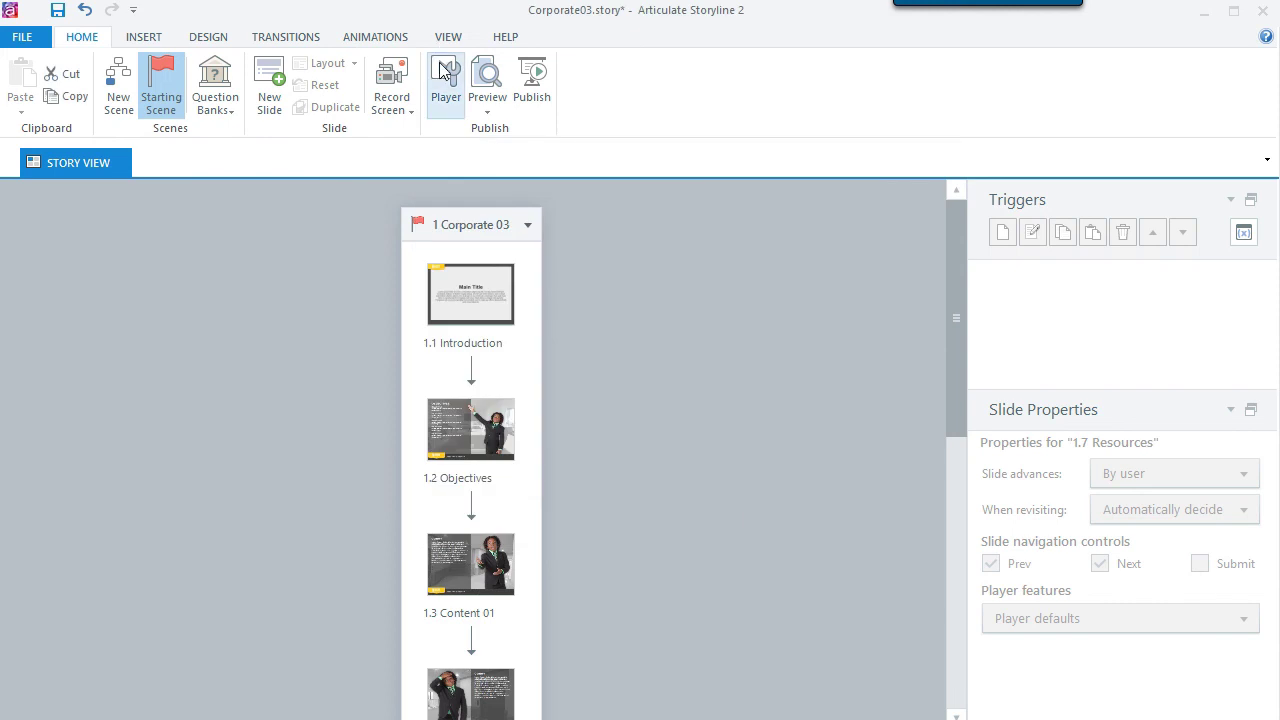
{"action": "left_click", "coordinate": [444, 71]}
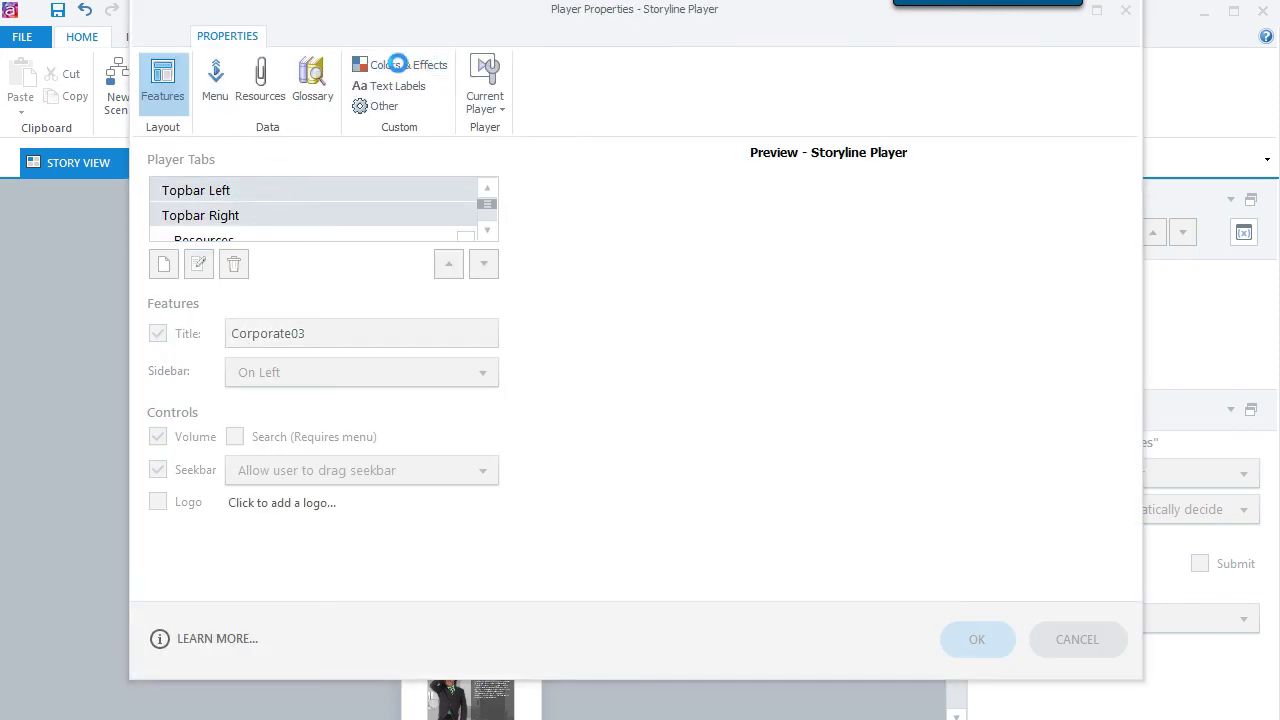
{"action": "left_click", "coordinate": [400, 68]}
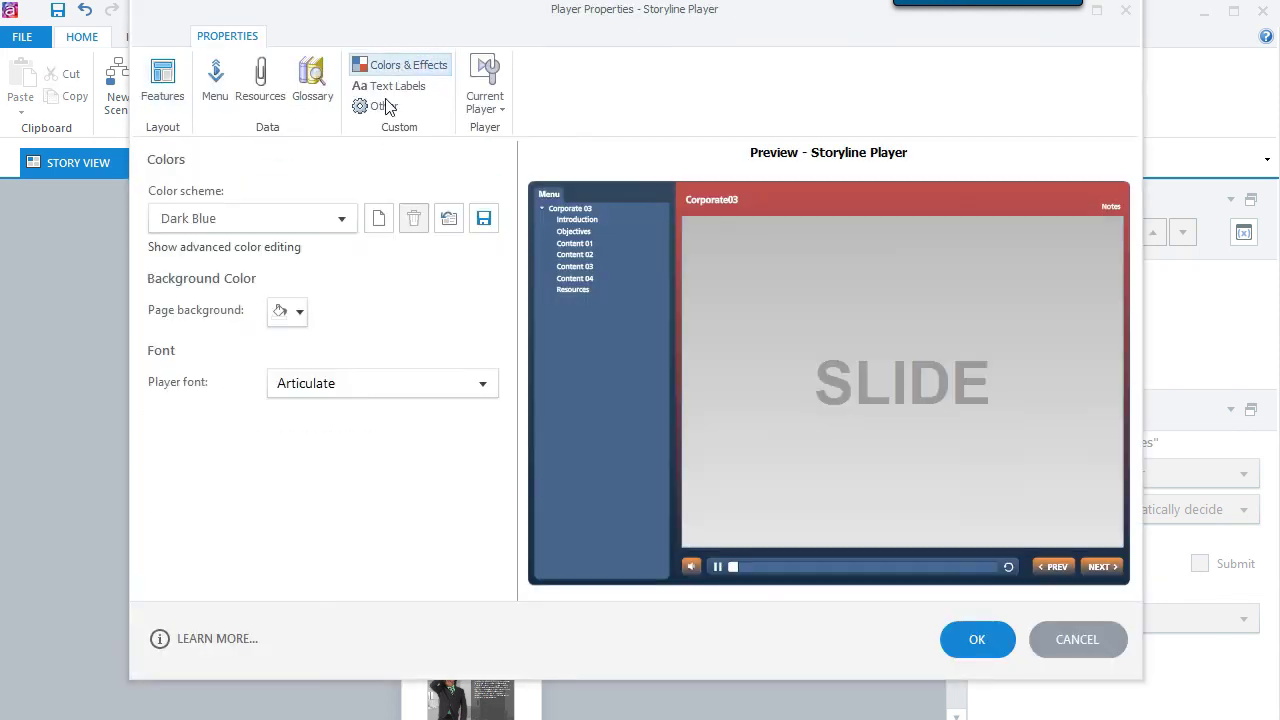
{"action": "left_click", "coordinate": [270, 250]}
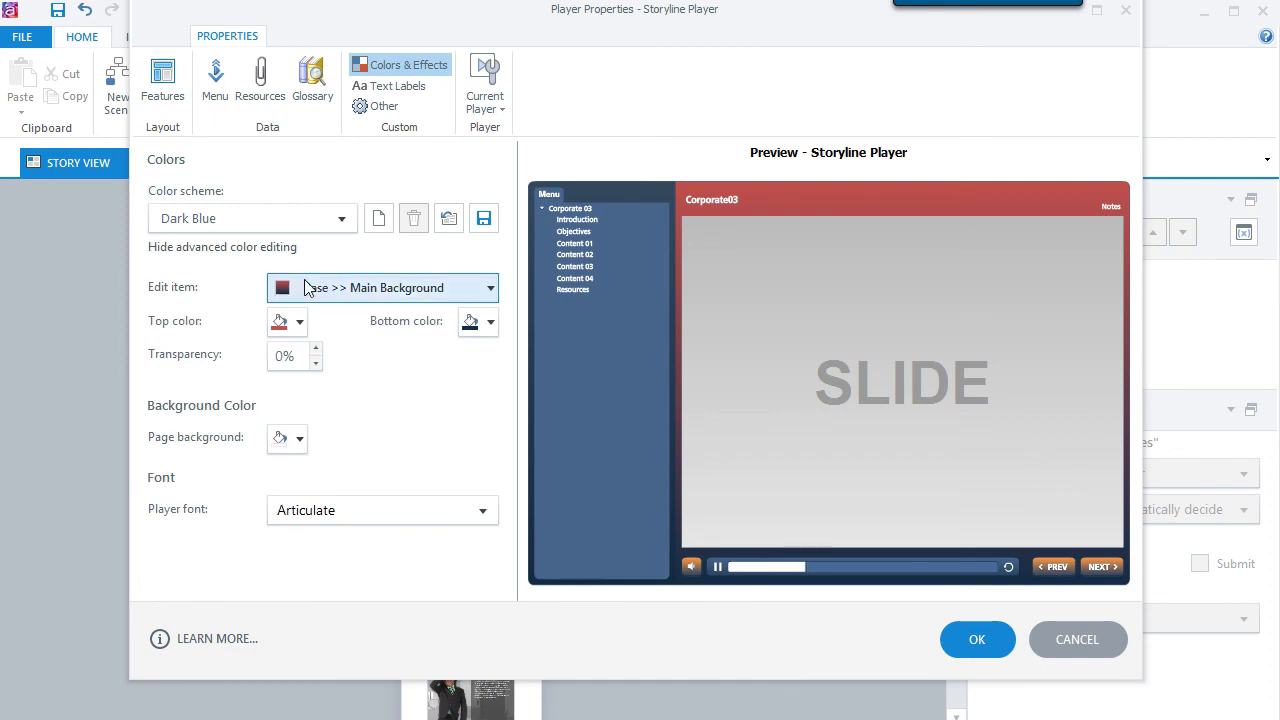